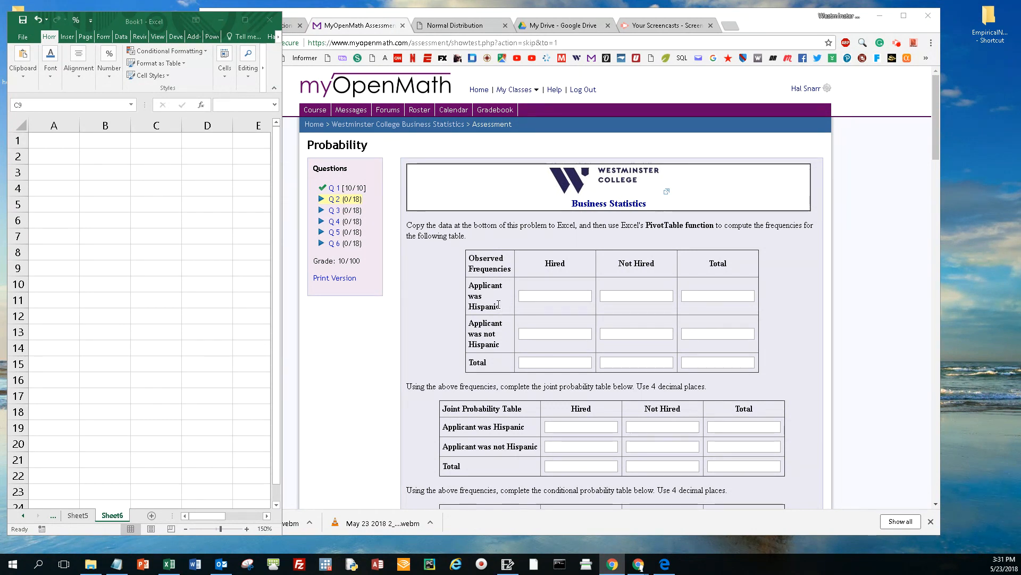
Step: Review the blank frequency, joint probability and conditional probability tables that question 2 asks for
{"action": "left_click", "coordinate": [633, 299]}
{"action": "left_click", "coordinate": [633, 334]}
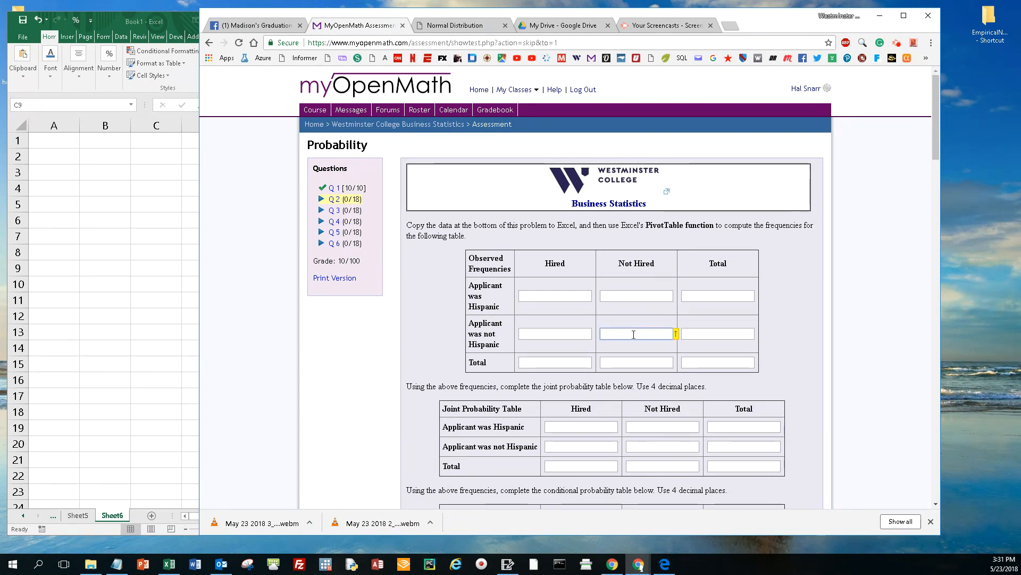
{"action": "left_click", "coordinate": [564, 333]}
{"action": "left_click", "coordinate": [717, 294]}
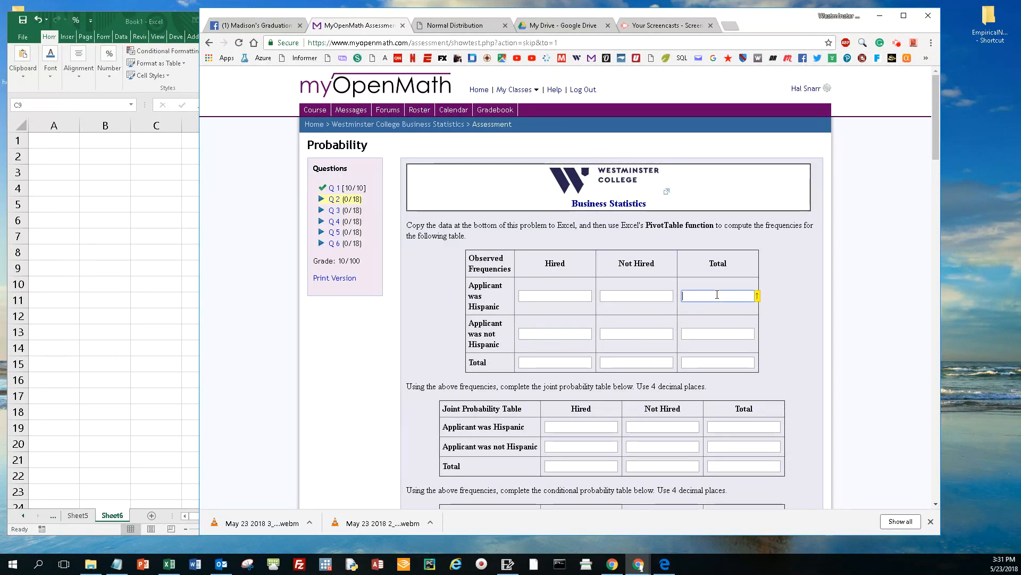
{"action": "left_click", "coordinate": [718, 334]}
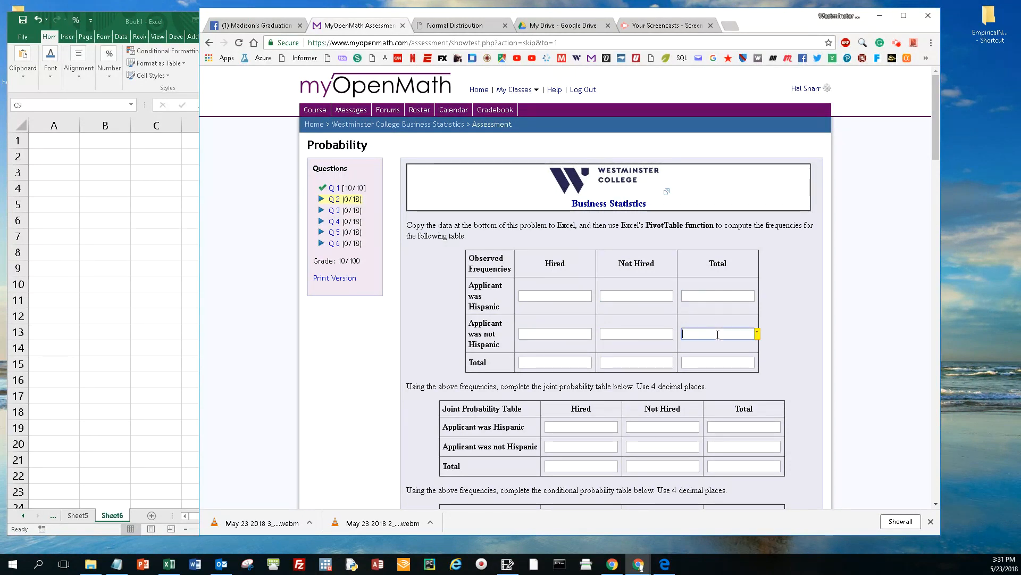
{"action": "left_click", "coordinate": [564, 362]}
{"action": "left_click", "coordinate": [650, 362]}
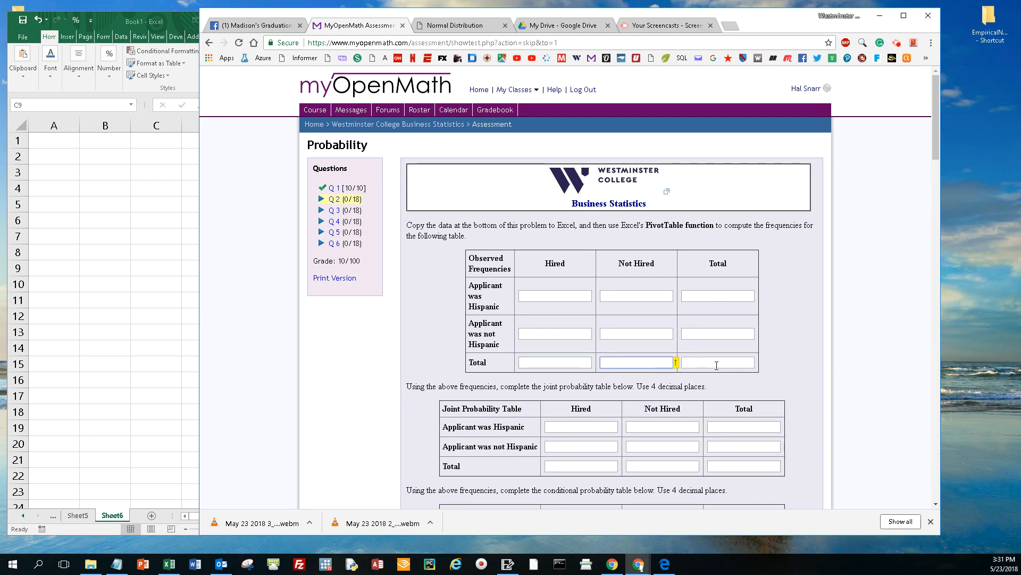
{"action": "left_click", "coordinate": [717, 363]}
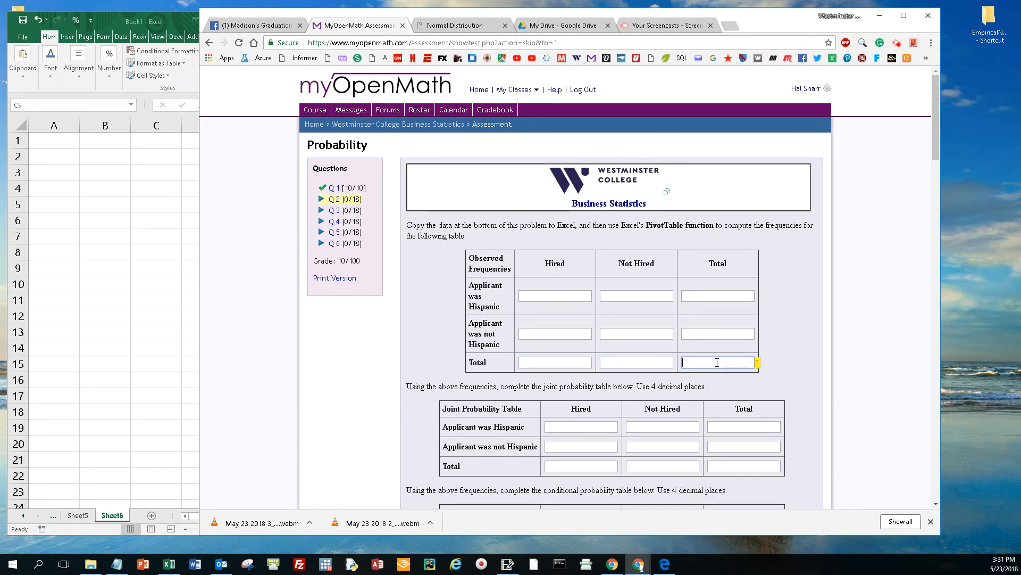
{"action": "scroll", "coordinate": [718, 366], "scroll_direction": "down", "scroll_amount": 1}
{"action": "scroll", "coordinate": [718, 366], "scroll_direction": "down", "scroll_amount": 2}
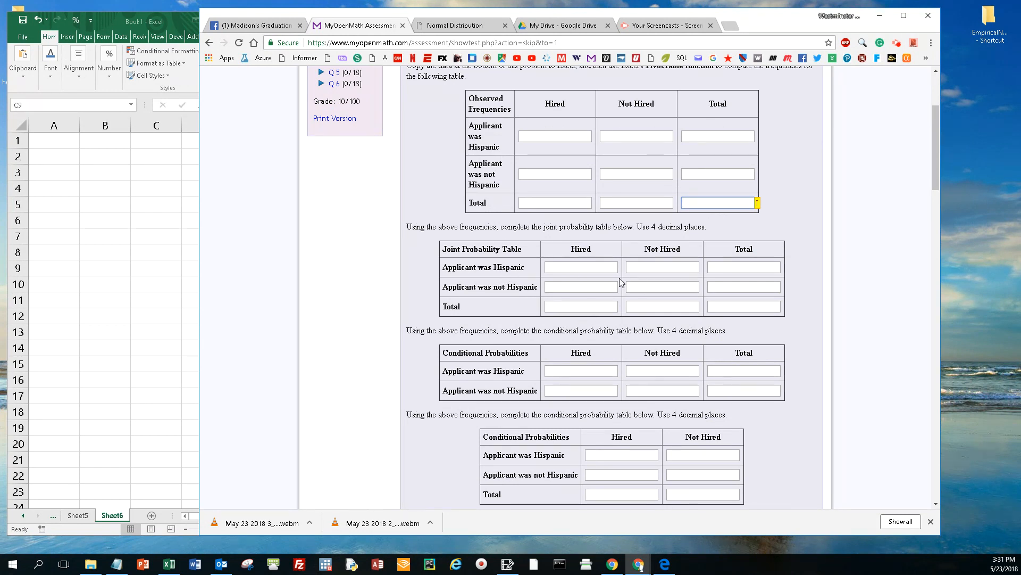
{"action": "scroll", "coordinate": [606, 288], "scroll_direction": "down", "scroll_amount": 1}
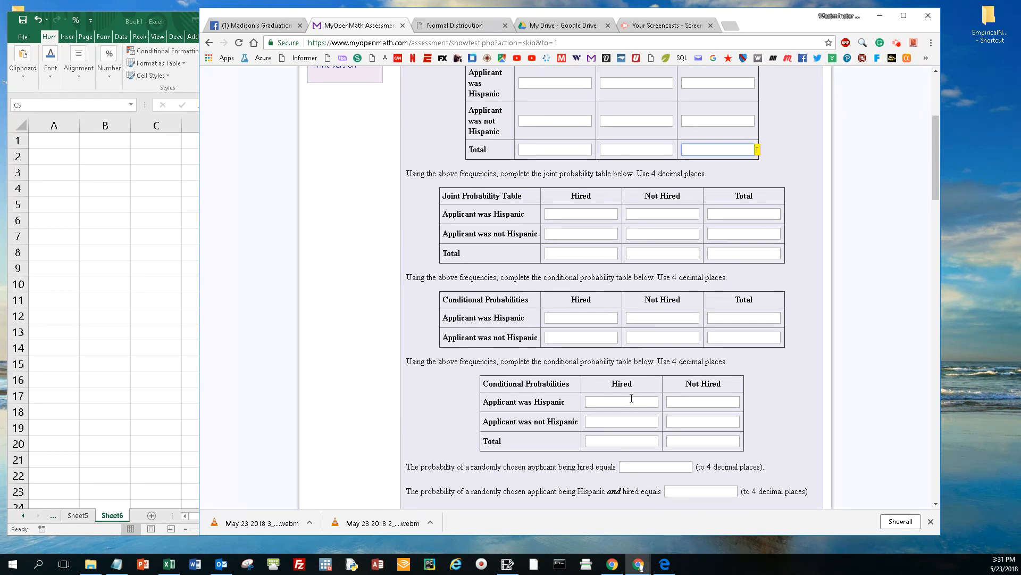
Step: Copy the whole Employee Data table from the question and paste it into Excel's Sheet6 starting at cell A1
{"action": "scroll", "coordinate": [636, 404], "scroll_direction": "down", "scroll_amount": 2}
{"action": "scroll", "coordinate": [634, 390], "scroll_direction": "down", "scroll_amount": 3}
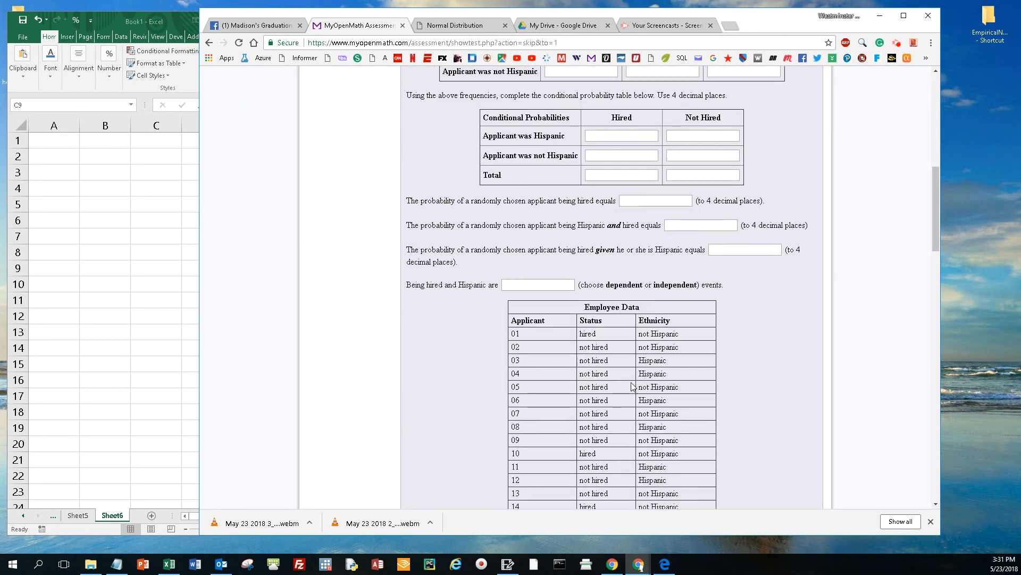
{"action": "left_click_drag", "start_coordinate": [723, 292], "coordinate": [702, 406]}
{"action": "right_click", "coordinate": [659, 372]}
{"action": "left_click", "coordinate": [663, 380]}
{"action": "left_click", "coordinate": [79, 256]}
{"action": "right_click", "coordinate": [40, 140]}
{"action": "left_click", "coordinate": [77, 181]}
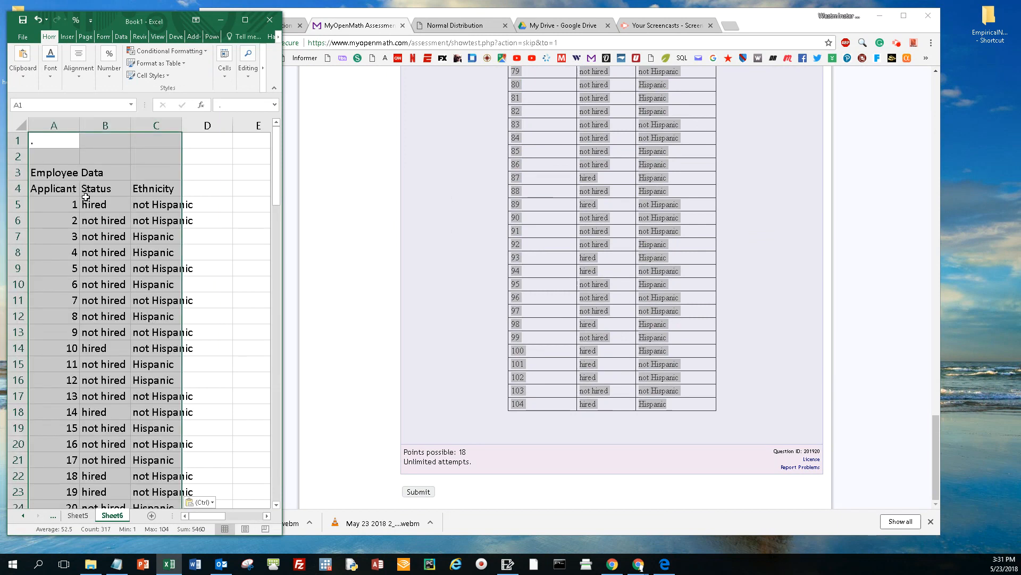
Step: Delete rows 1 to 3 above the Applicant, Status and Ethnicity headers, and fit columns A to C to their contents
{"action": "left_click", "coordinate": [21, 175]}
{"action": "left_click_drag", "start_coordinate": [21, 175], "coordinate": [19, 141]}
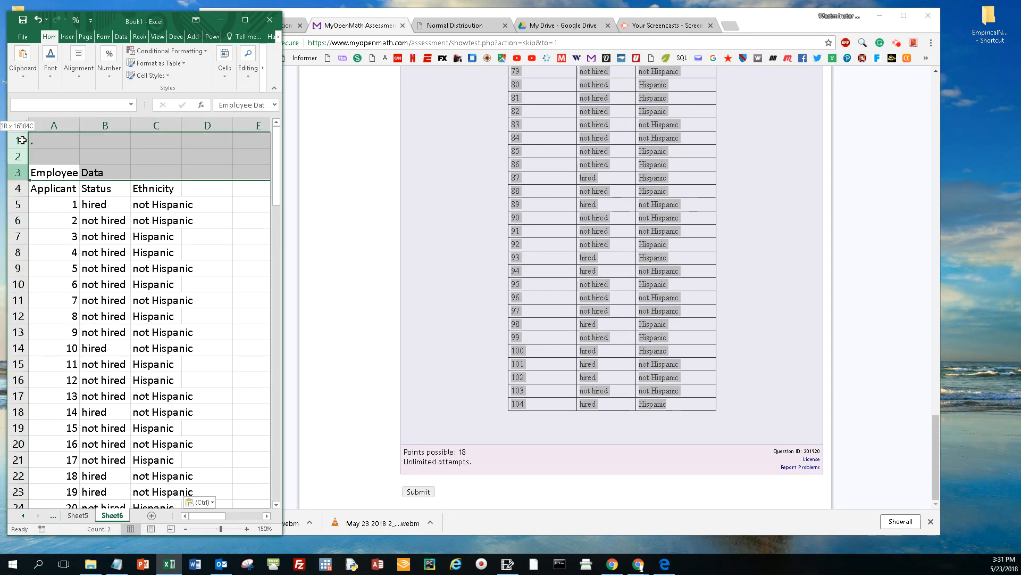
{"action": "right_click", "coordinate": [73, 143]}
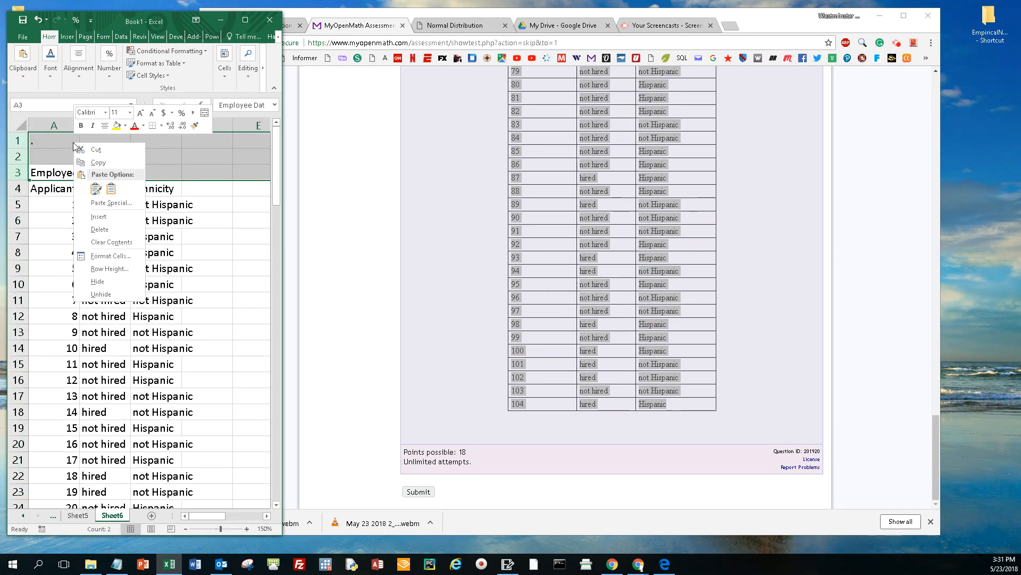
{"action": "left_click", "coordinate": [100, 229]}
{"action": "left_click_drag", "start_coordinate": [63, 117], "coordinate": [183, 125]}
{"action": "double_click", "coordinate": [183, 124]}
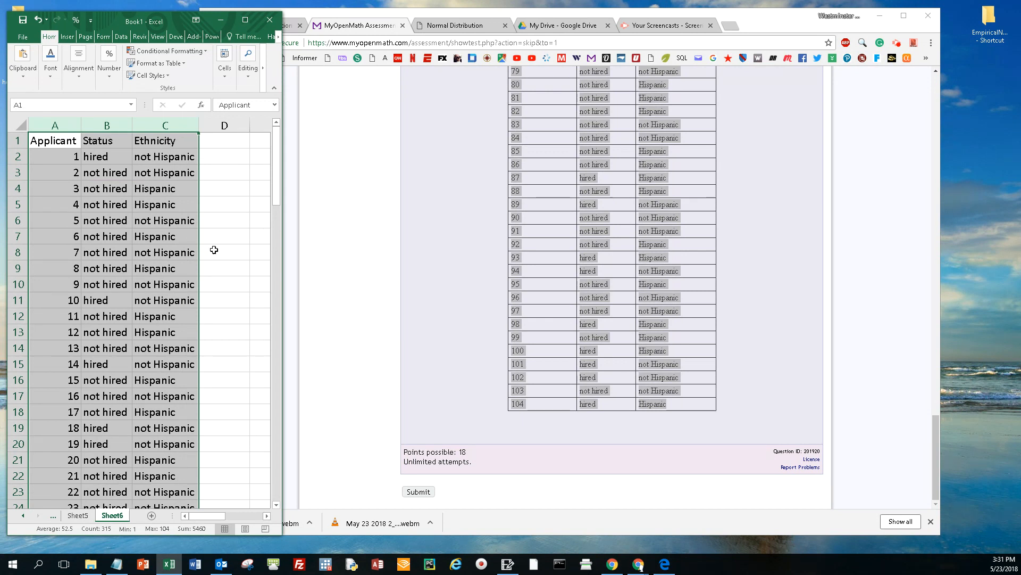
Step: Select the full data range A1:C105 including headers, and move and widen the workbook window to show more columns
{"action": "left_click_drag", "start_coordinate": [280, 189], "coordinate": [279, 485]}
{"action": "left_click_drag", "start_coordinate": [165, 443], "coordinate": [5, 120]}
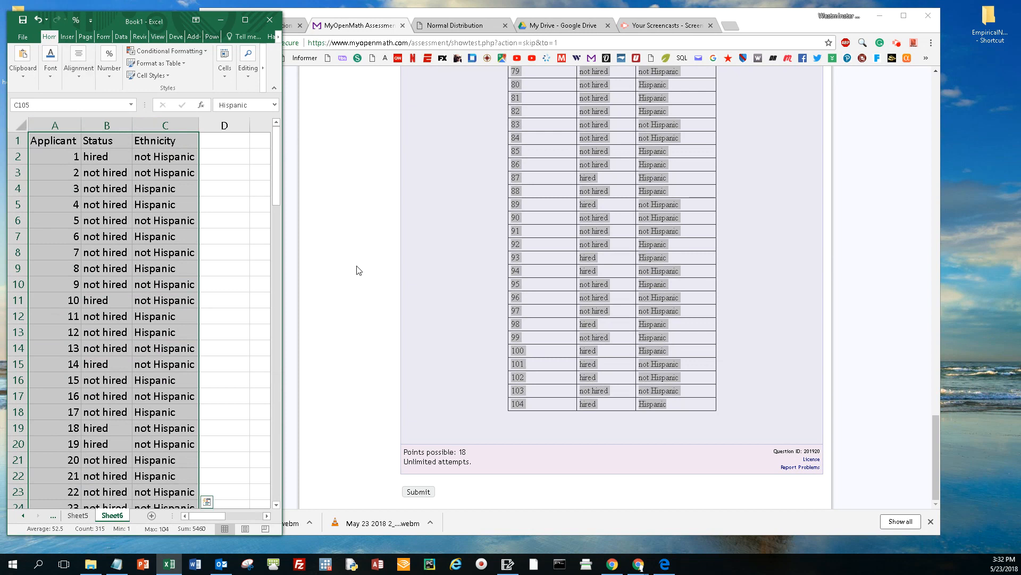
{"action": "left_click_drag", "start_coordinate": [275, 184], "coordinate": [269, 498]}
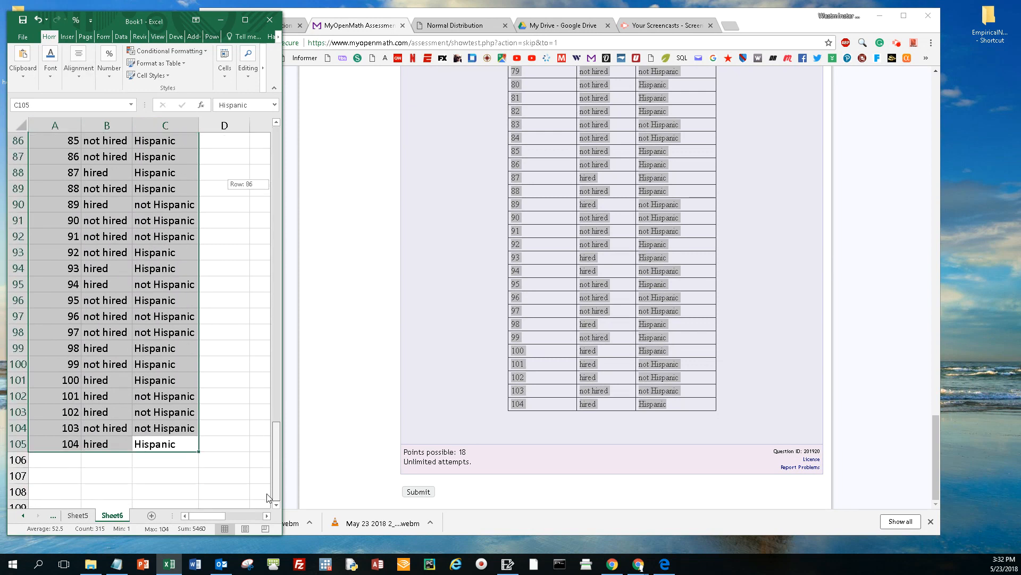
{"action": "left_click_drag", "start_coordinate": [269, 449], "coordinate": [287, 160]}
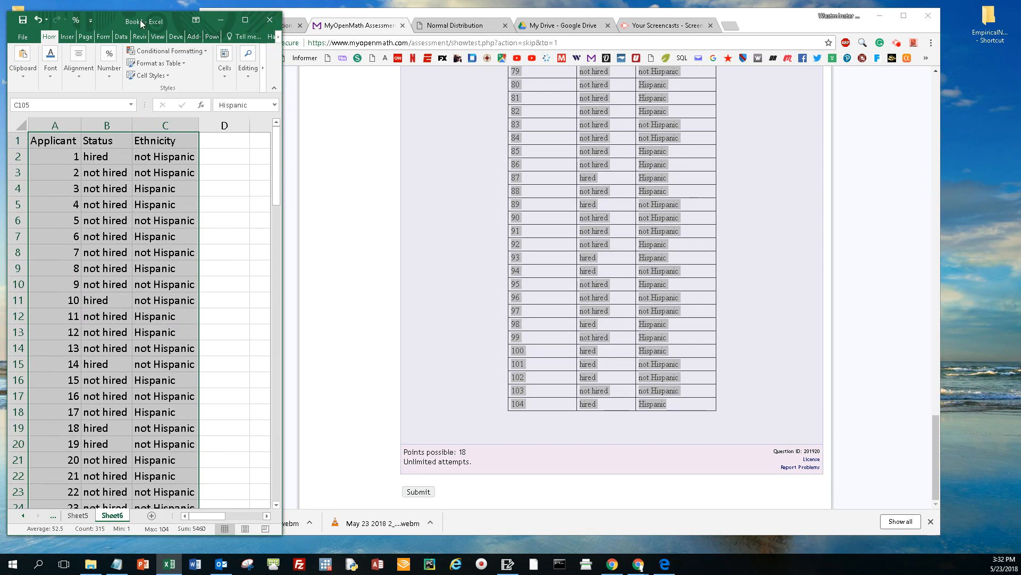
{"action": "left_click_drag", "start_coordinate": [110, 17], "coordinate": [323, 14]}
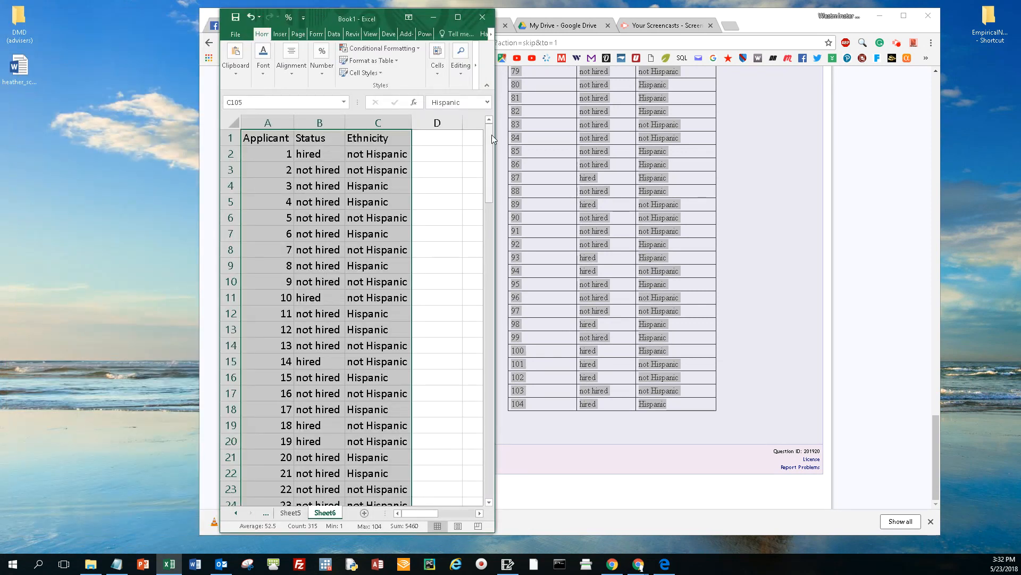
{"action": "left_click_drag", "start_coordinate": [495, 133], "coordinate": [940, 134]}
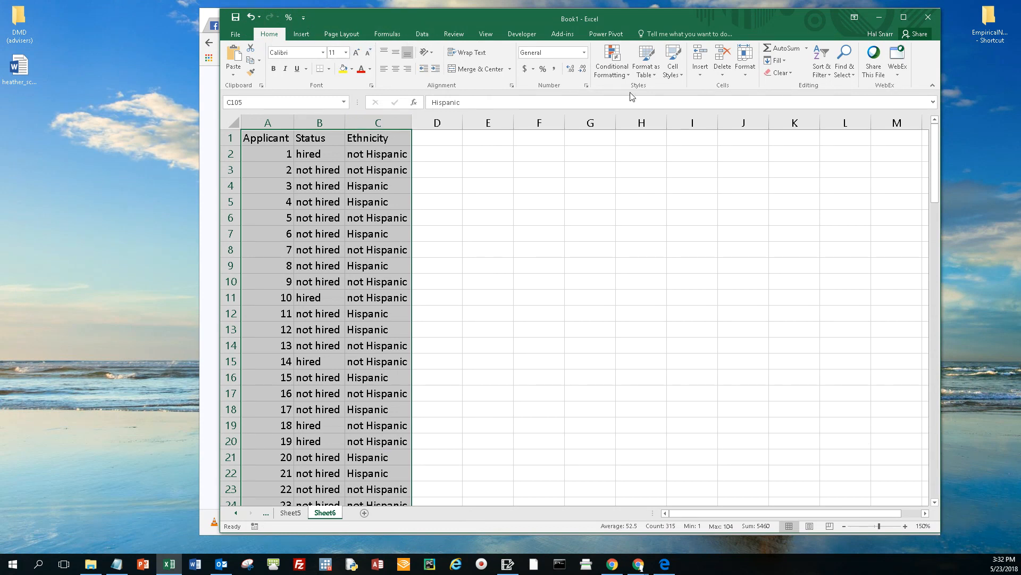
Step: Format the range A1:C105 as a table with headers, using the blue medium style with banded rows
{"action": "left_click", "coordinate": [648, 67]}
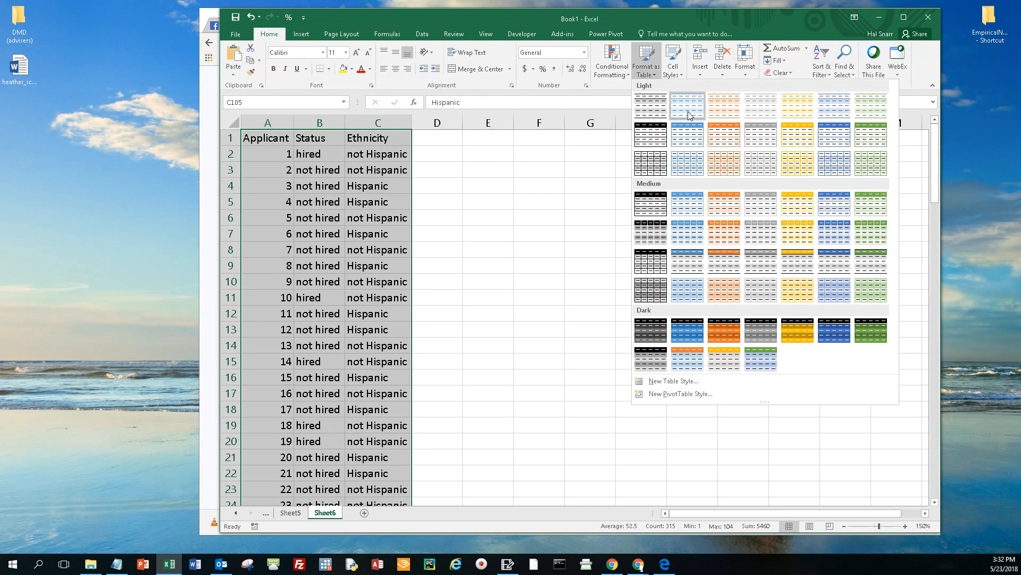
{"action": "left_click", "coordinate": [692, 203]}
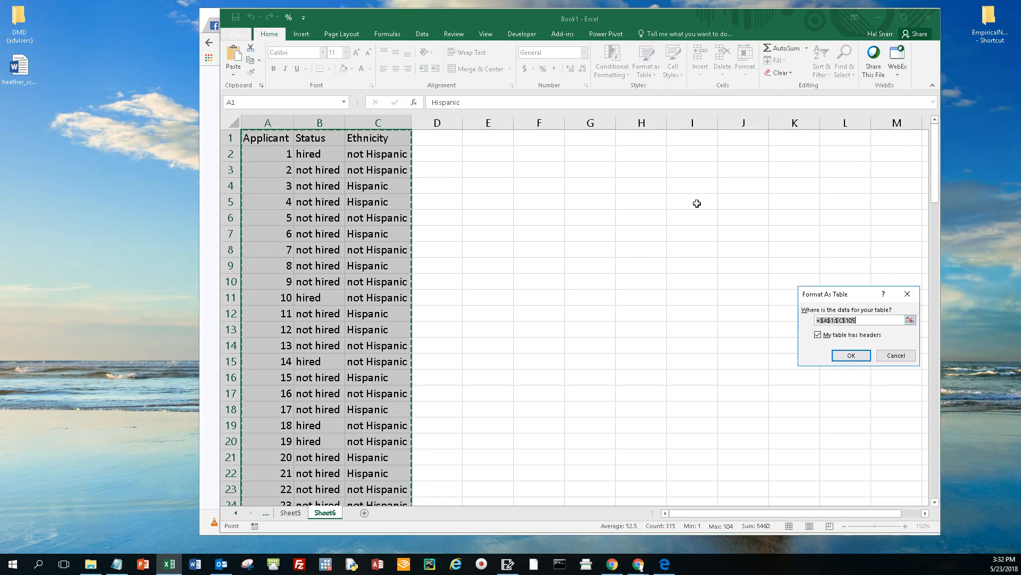
{"action": "left_click", "coordinate": [853, 355]}
Step: Widen table columns A to C to fit their headers and left-align their contents
{"action": "left_click_drag", "start_coordinate": [293, 120], "coordinate": [439, 123]}
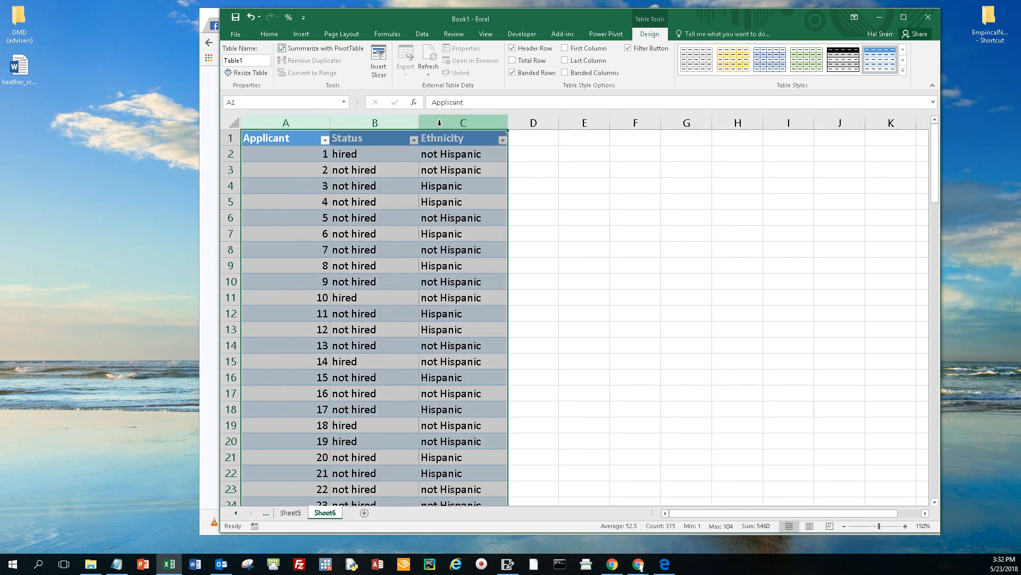
{"action": "left_click", "coordinate": [269, 34]}
{"action": "left_click", "coordinate": [384, 69]}
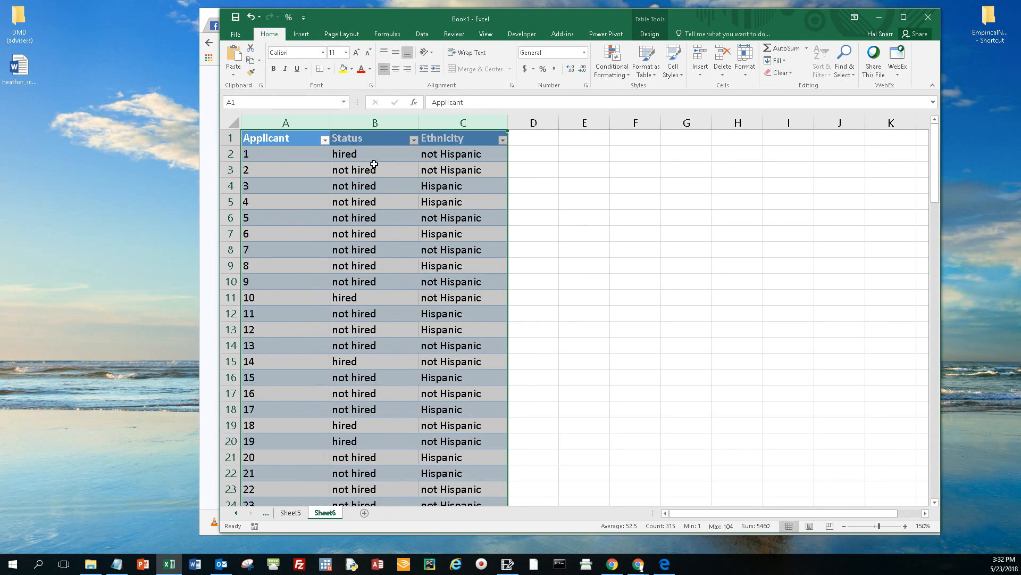
{"action": "left_click", "coordinate": [377, 218]}
{"action": "left_click", "coordinate": [650, 223]}
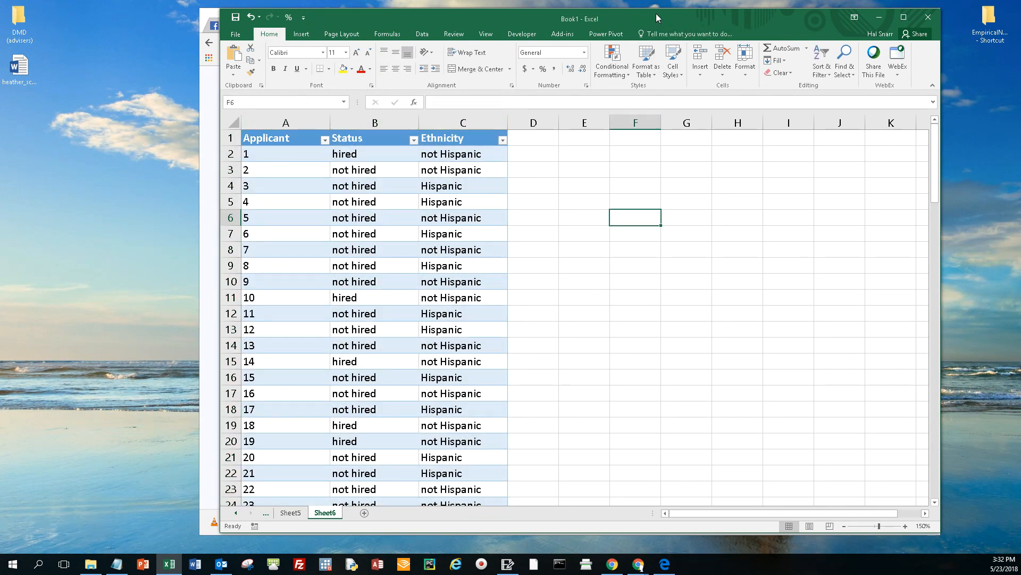
Step: Summarize Table1 with a PivotTable placed on the existing worksheet at Sheet6 cell E5
{"action": "left_click", "coordinate": [436, 235]}
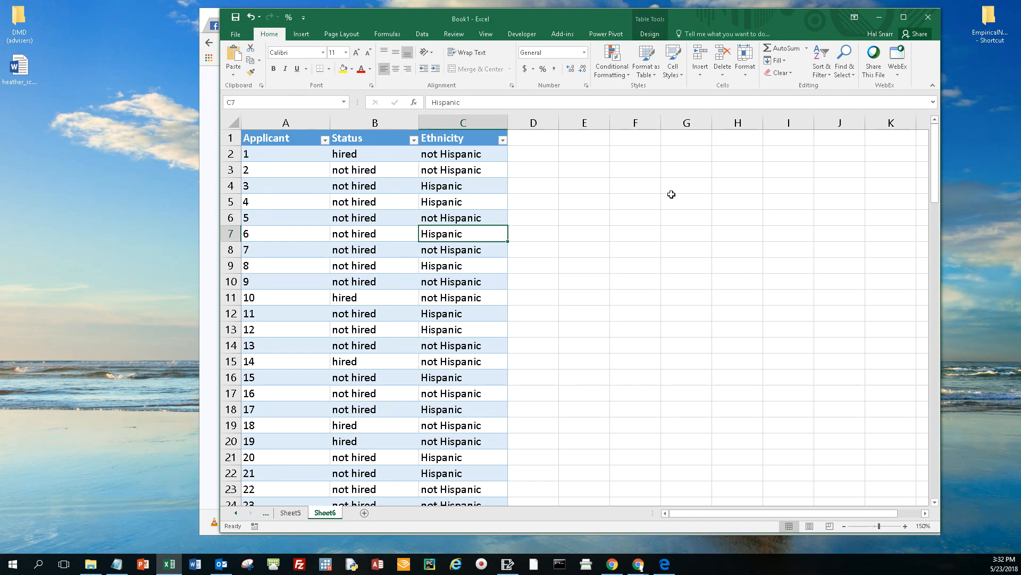
{"action": "left_click", "coordinate": [653, 34]}
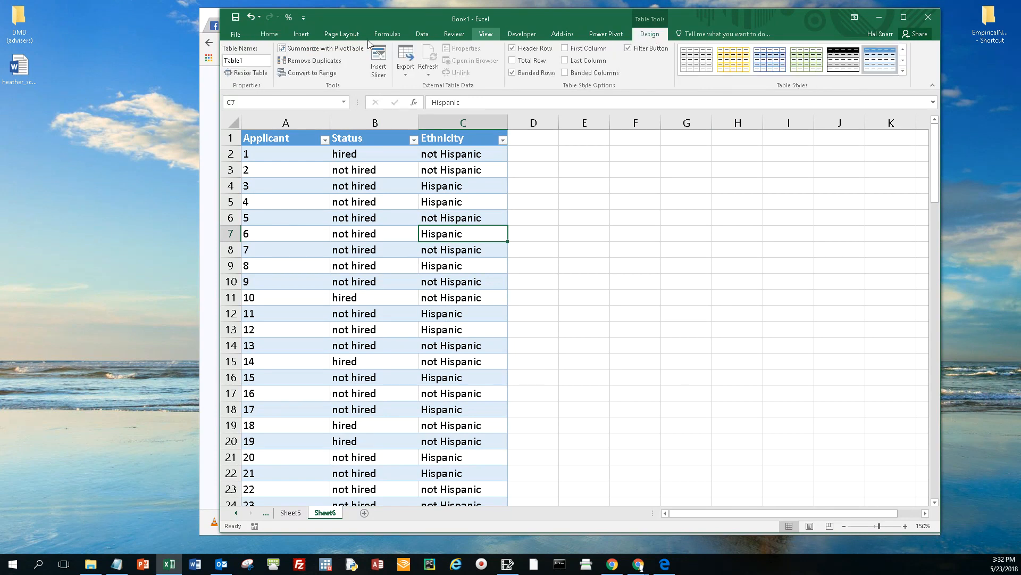
{"action": "left_click", "coordinate": [309, 48]}
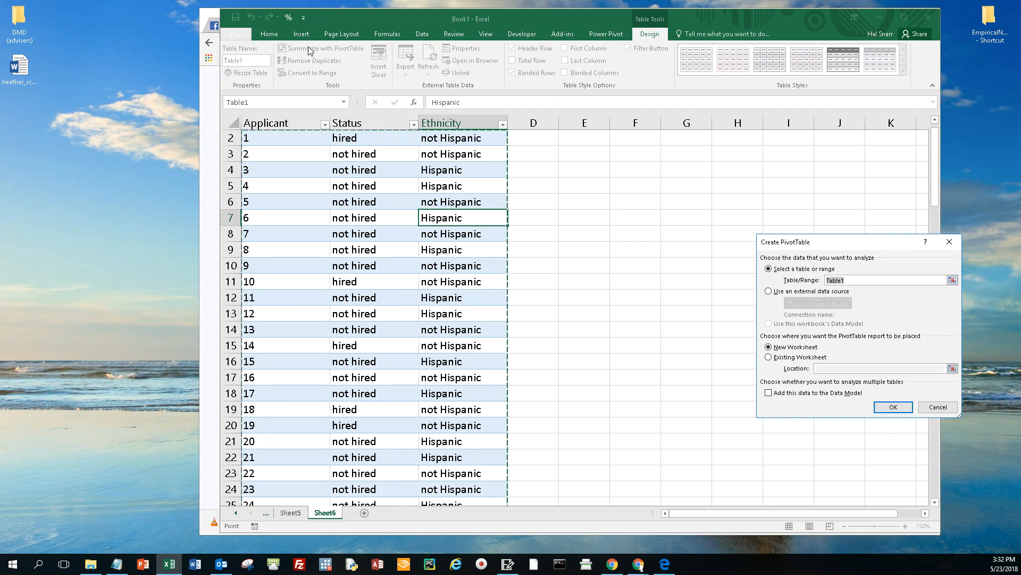
{"action": "left_click", "coordinate": [857, 280]}
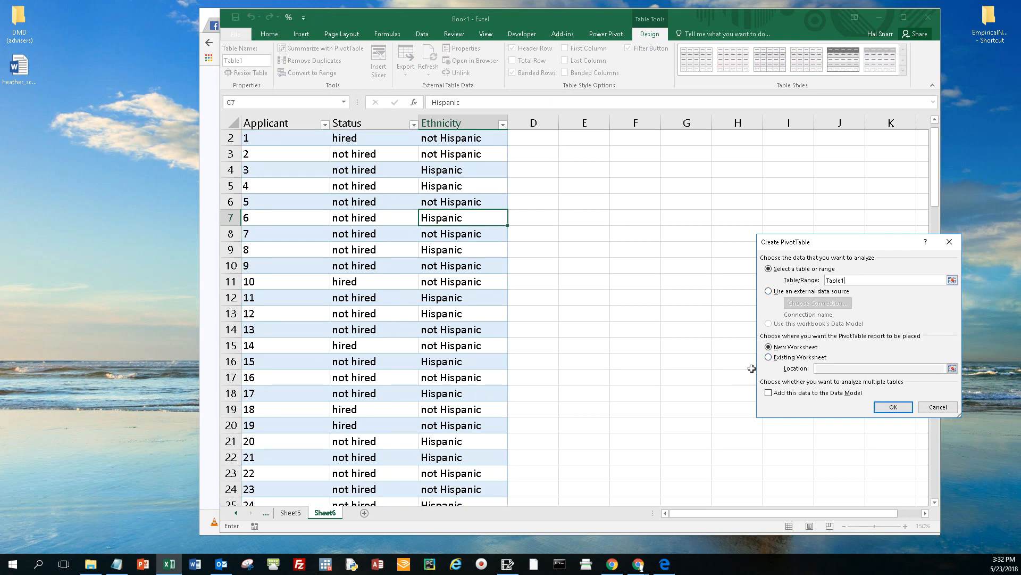
{"action": "left_click", "coordinate": [769, 357]}
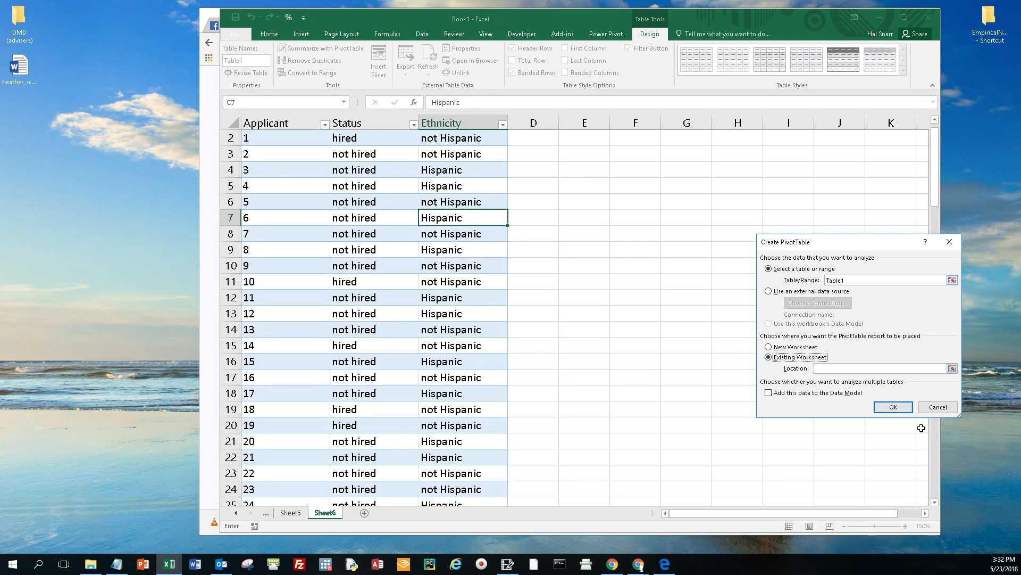
{"action": "left_click", "coordinate": [894, 408]}
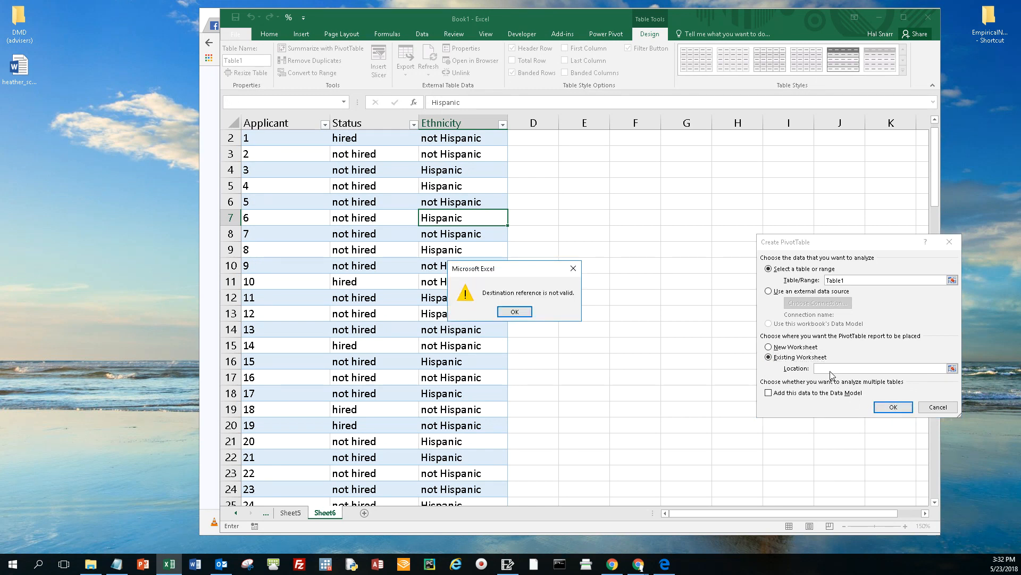
{"action": "left_click", "coordinate": [512, 312]}
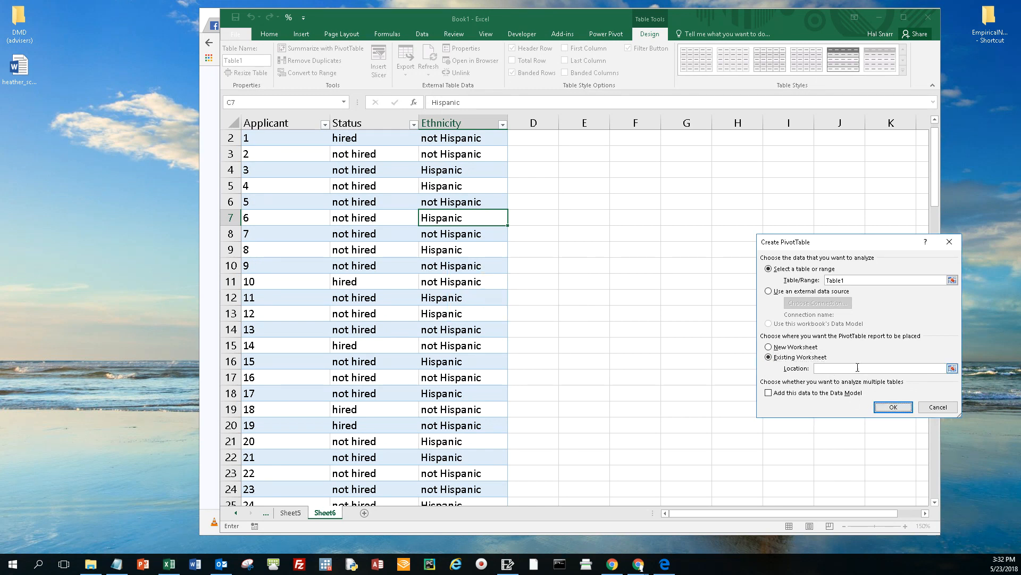
{"action": "left_click", "coordinate": [576, 189]}
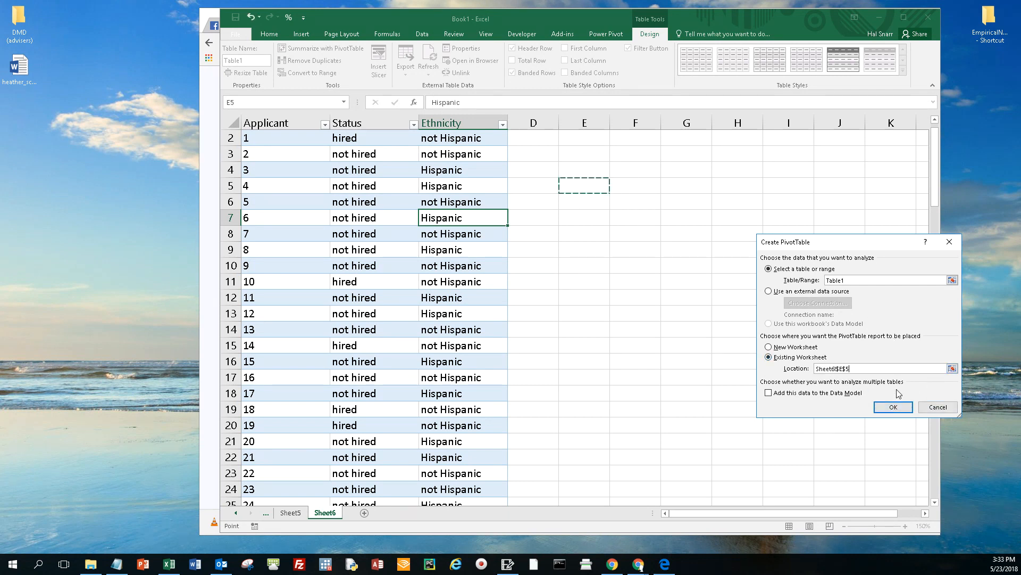
{"action": "left_click", "coordinate": [895, 408]}
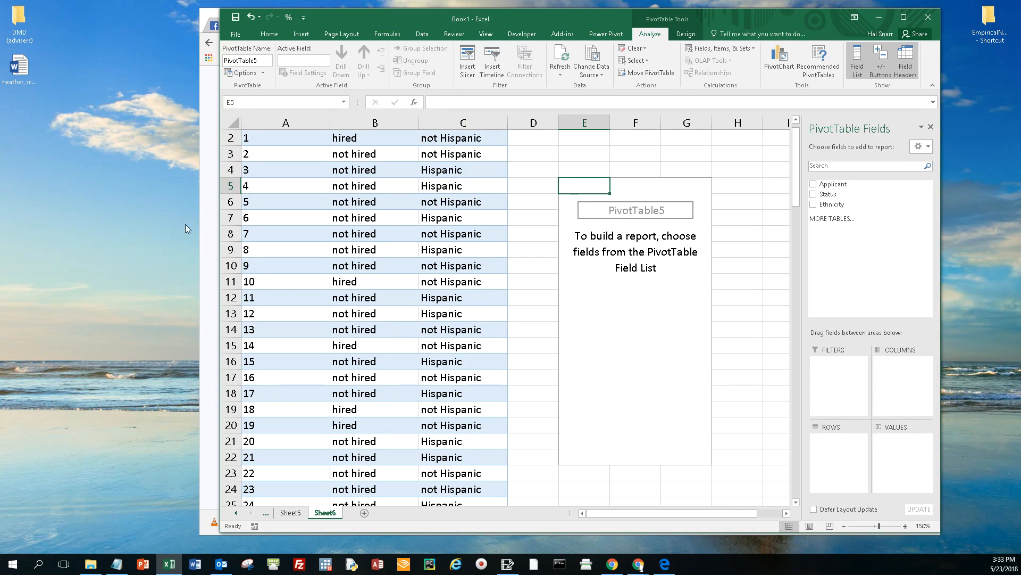
Step: Switch to the browser to check the row and column layout of the Observed Frequencies table, and return to the empty PivotTable in Excel
{"action": "left_click", "coordinate": [211, 215]}
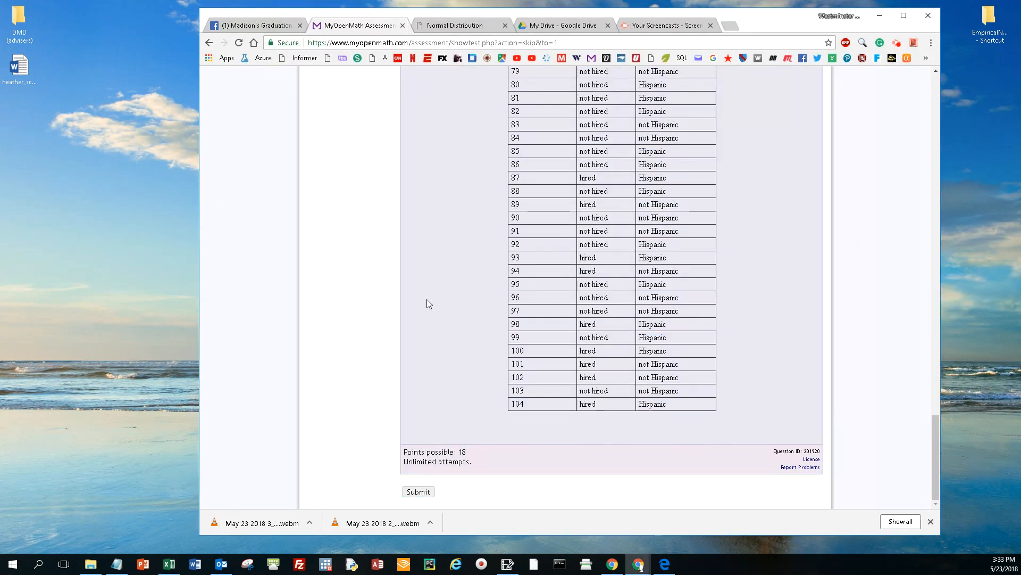
{"action": "left_click_drag", "start_coordinate": [936, 440], "coordinate": [948, 88]}
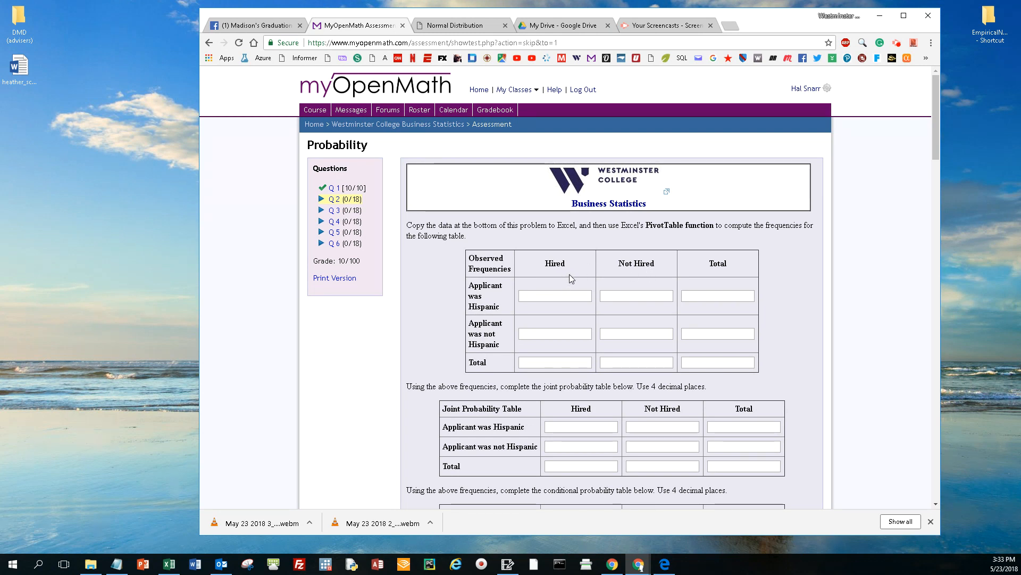
{"action": "left_click_drag", "start_coordinate": [941, 255], "coordinate": [919, 258]}
{"action": "left_click", "coordinate": [933, 262]}
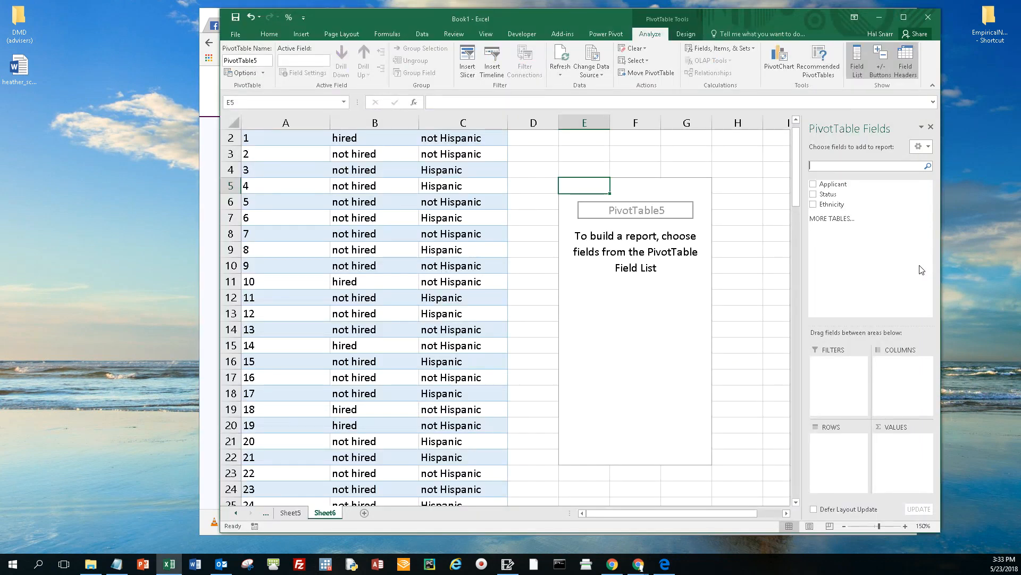
{"action": "left_click", "coordinate": [665, 269]}
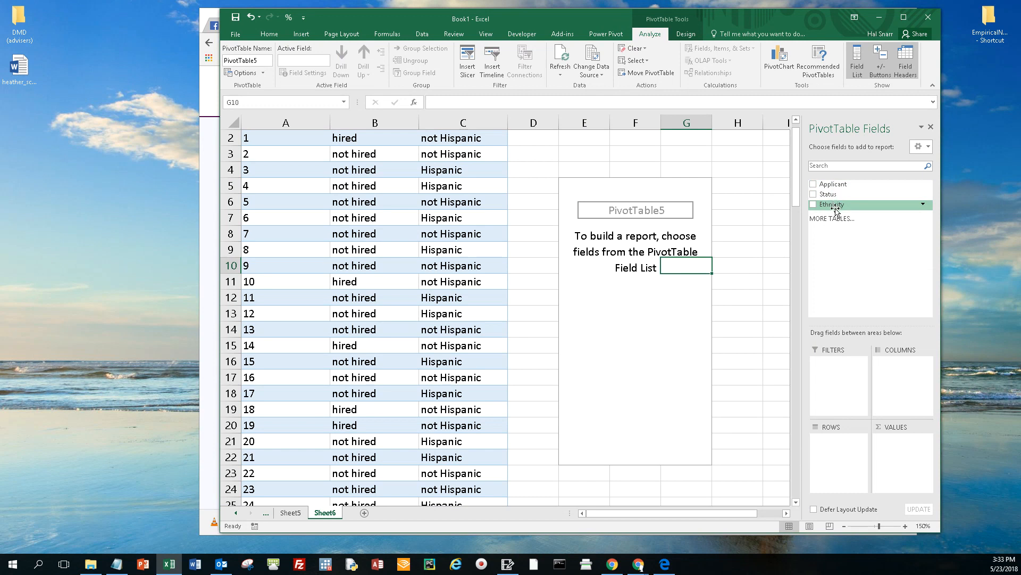
Step: Lay out the PivotTable with Ethnicity as the row field and Status as the column field
{"action": "left_click_drag", "start_coordinate": [836, 207], "coordinate": [837, 458]}
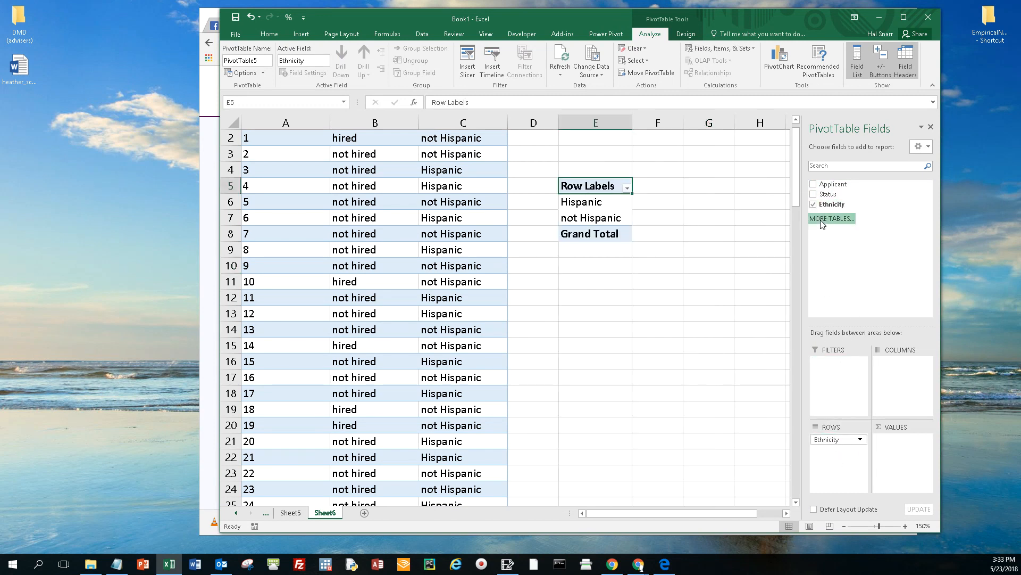
{"action": "left_click_drag", "start_coordinate": [830, 196], "coordinate": [896, 381]}
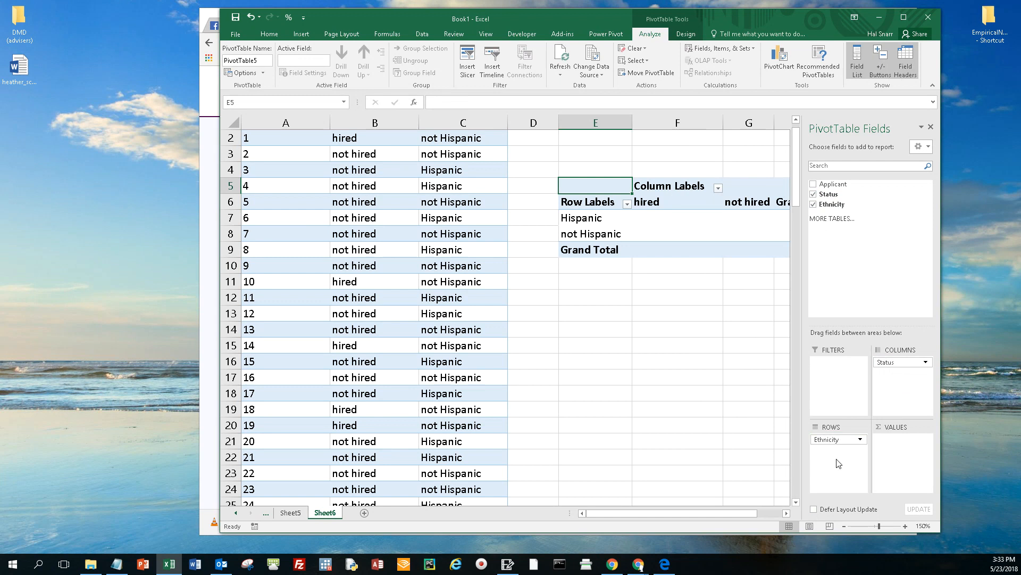
{"action": "left_click", "coordinate": [786, 513]}
{"action": "left_click", "coordinate": [786, 512]}
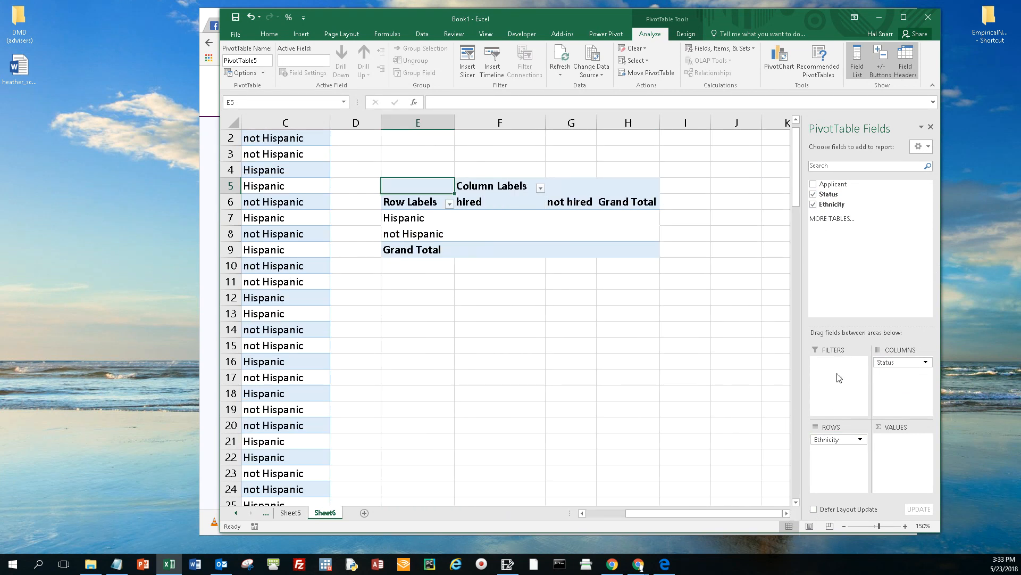
Step: Try the Applicant field and the Status field as the PivotTable's values, removing each one again
{"action": "left_click_drag", "start_coordinate": [833, 184], "coordinate": [899, 462]}
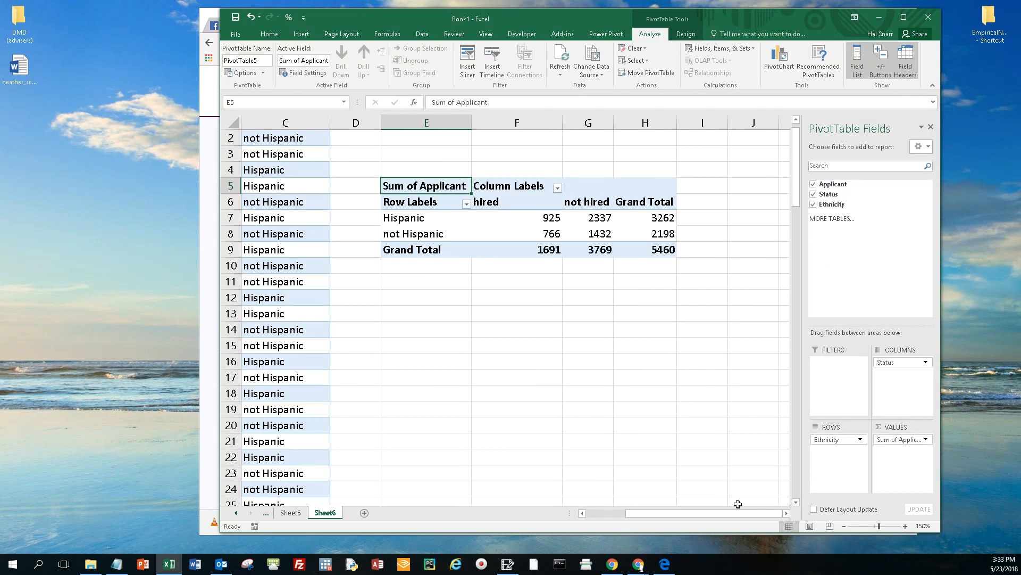
{"action": "left_click_drag", "start_coordinate": [708, 516], "coordinate": [642, 518]}
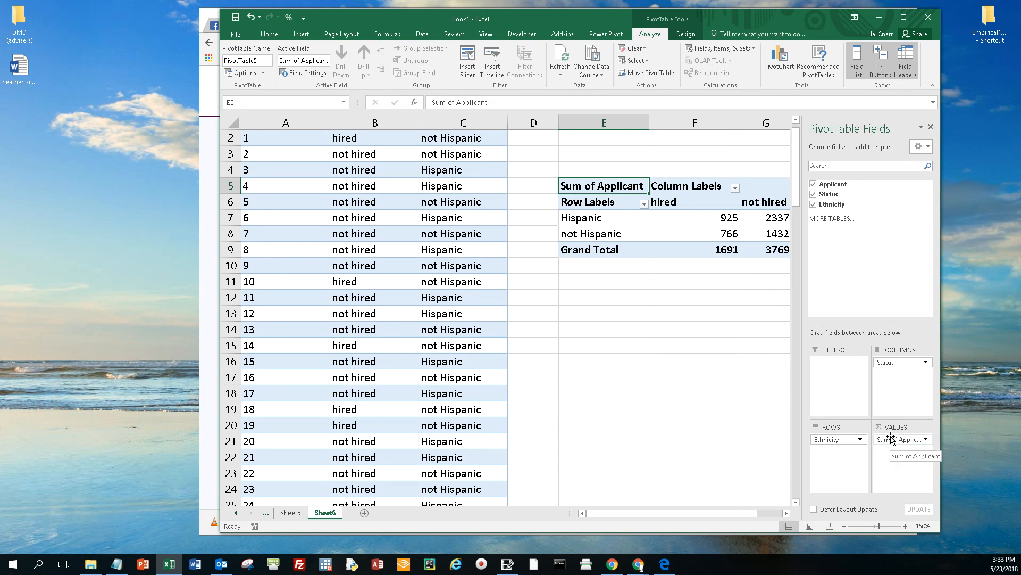
{"action": "left_click", "coordinate": [818, 186]}
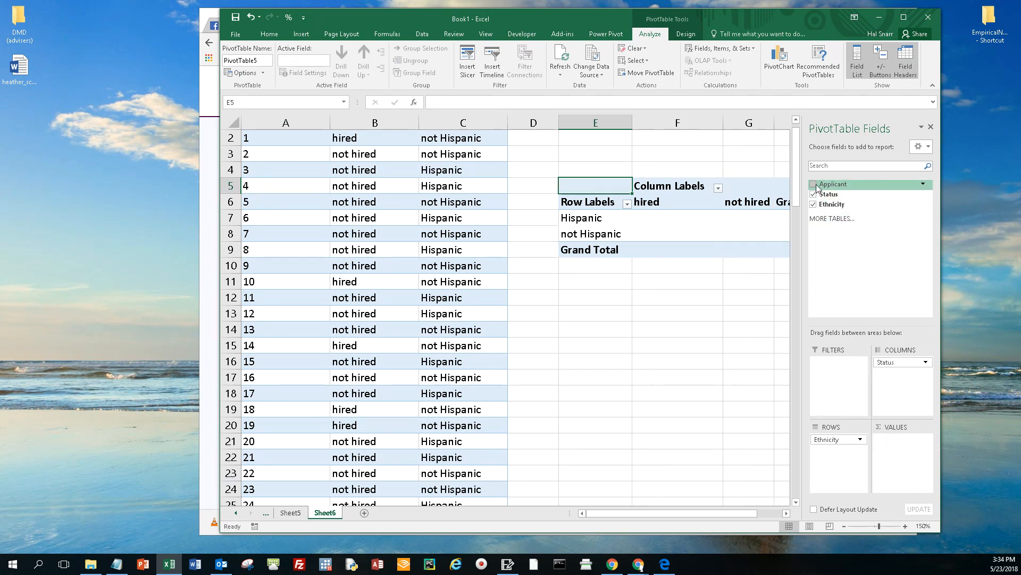
{"action": "left_click_drag", "start_coordinate": [828, 194], "coordinate": [905, 456]}
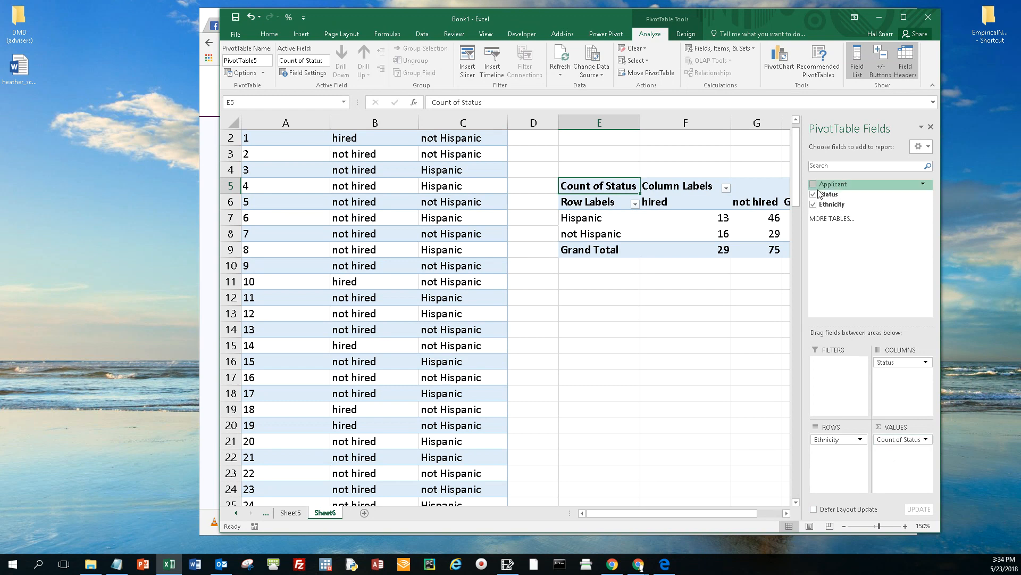
{"action": "left_click_drag", "start_coordinate": [894, 443], "coordinate": [877, 247]}
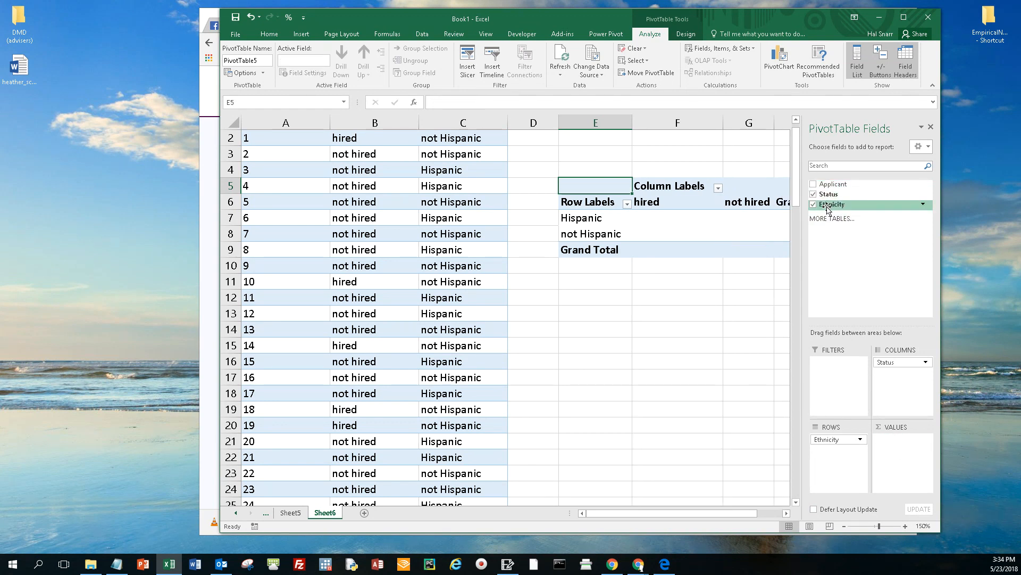
Step: Add the Ethnicity field to the PivotTable's values as a count, and check the status column and ethnicity row labels
{"action": "left_click_drag", "start_coordinate": [832, 205], "coordinate": [910, 457]}
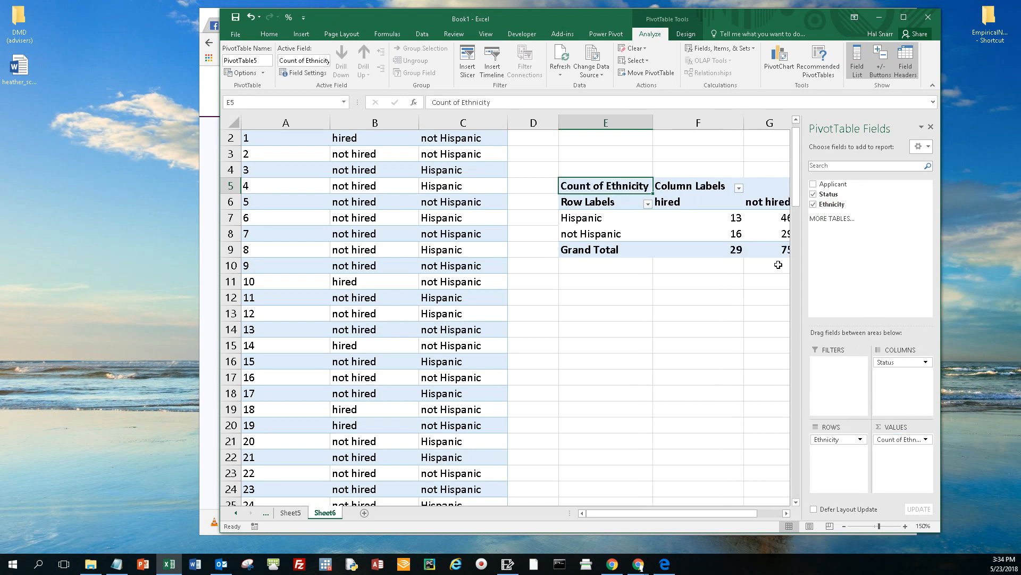
{"action": "mouse_move", "coordinate": [777, 246]}
{"action": "left_click", "coordinate": [787, 514]}
{"action": "left_click", "coordinate": [787, 514]}
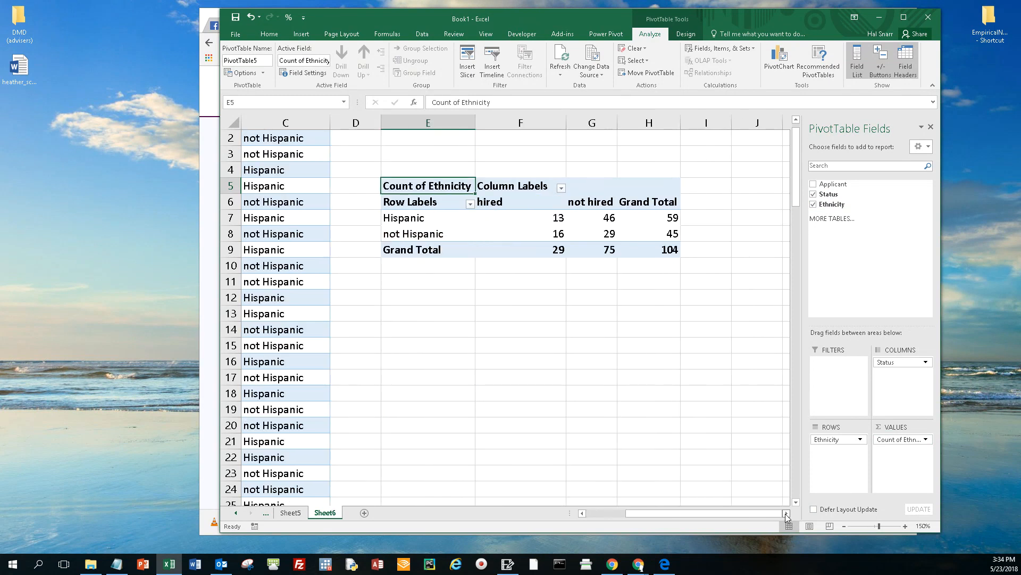
{"action": "left_click", "coordinate": [538, 202]}
{"action": "left_click", "coordinate": [580, 202]}
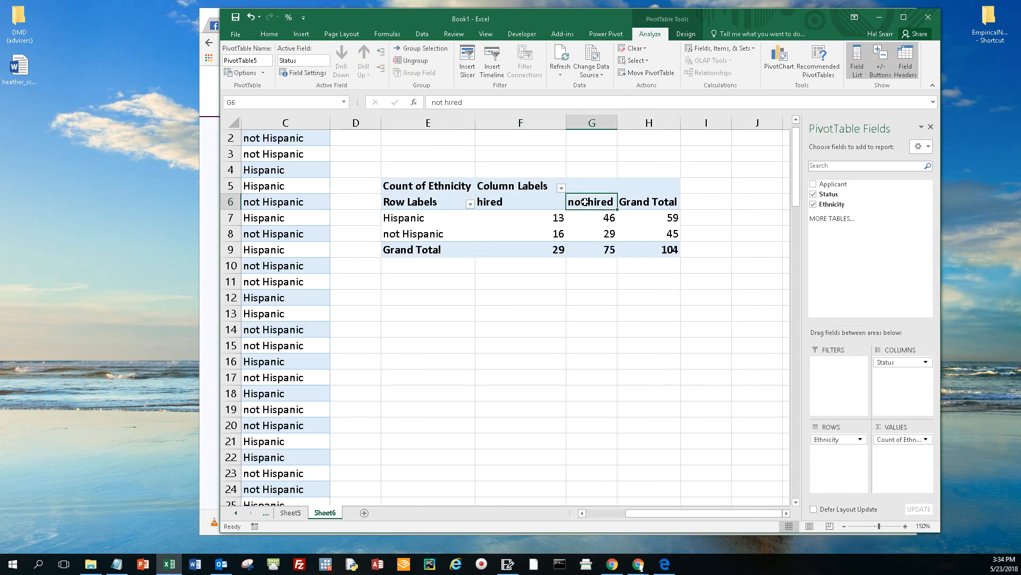
{"action": "left_click_drag", "start_coordinate": [421, 218], "coordinate": [423, 234]}
{"action": "left_click", "coordinate": [429, 234]}
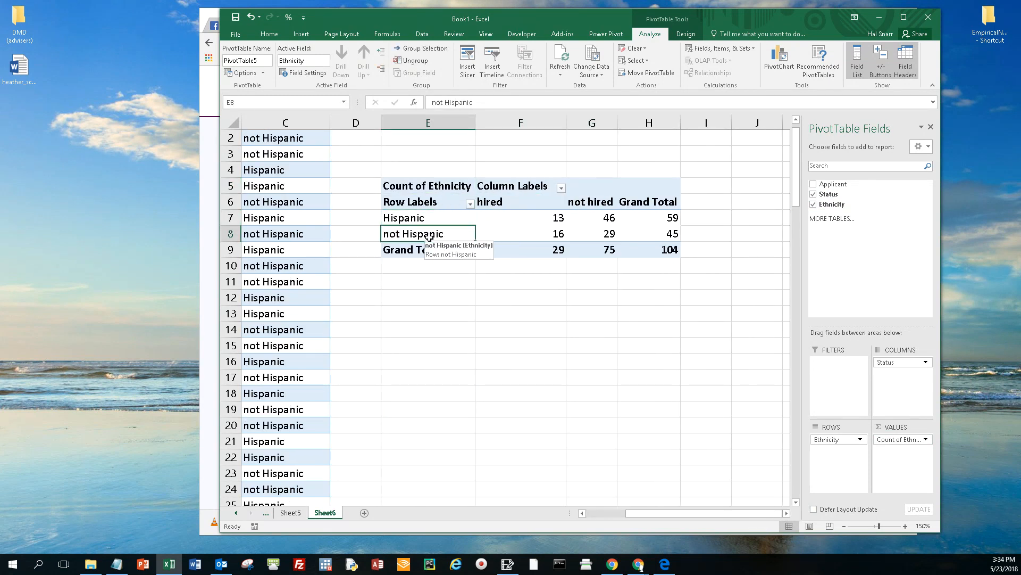
Step: Move the Excel window aside so the PivotTable counts stay visible beside the browser, and switch to the MyOpenMath question
{"action": "left_click_drag", "start_coordinate": [576, 17], "coordinate": [161, 46]}
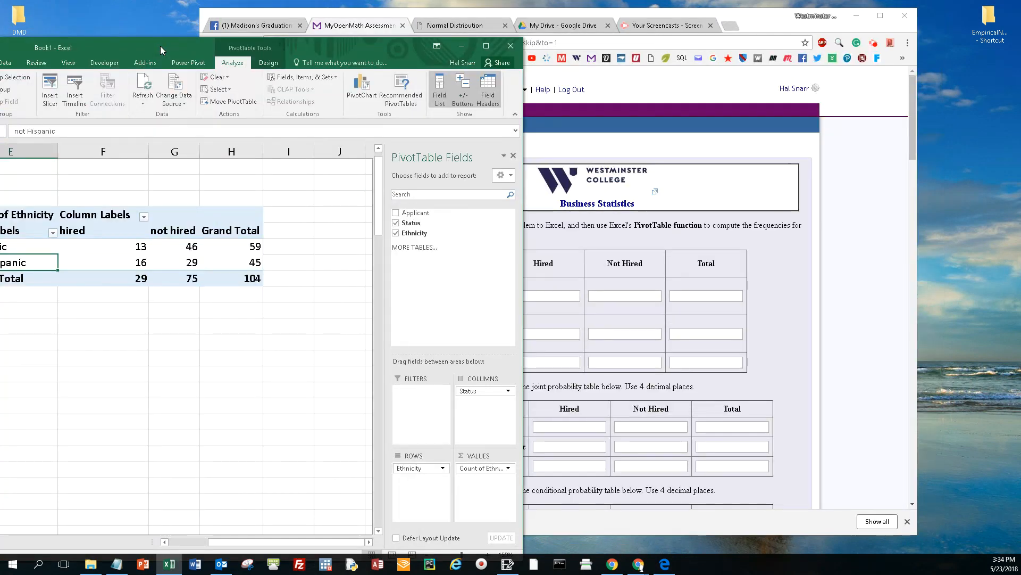
{"action": "left_click_drag", "start_coordinate": [328, 44], "coordinate": [285, 44]}
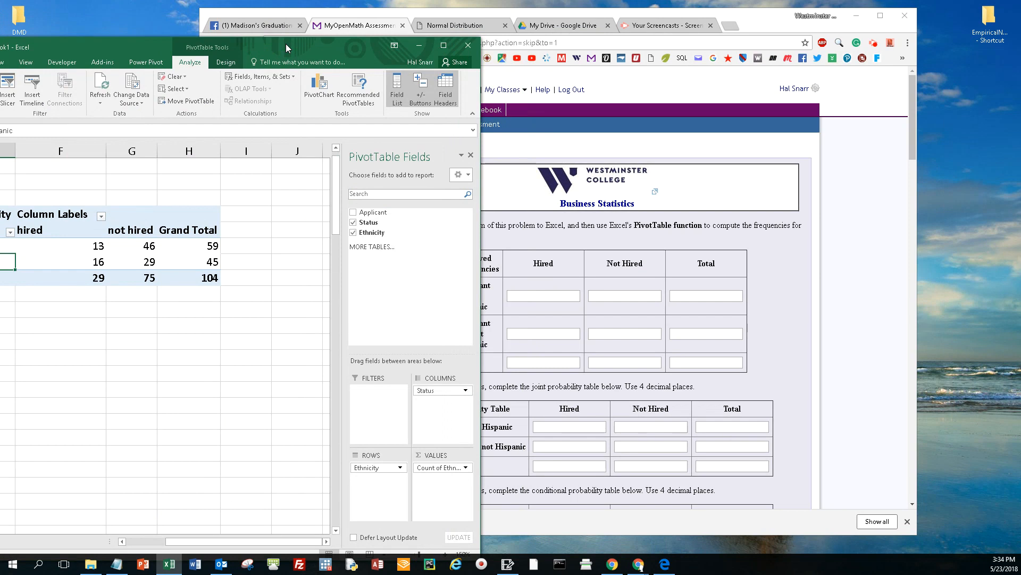
{"action": "left_click", "coordinate": [580, 18]}
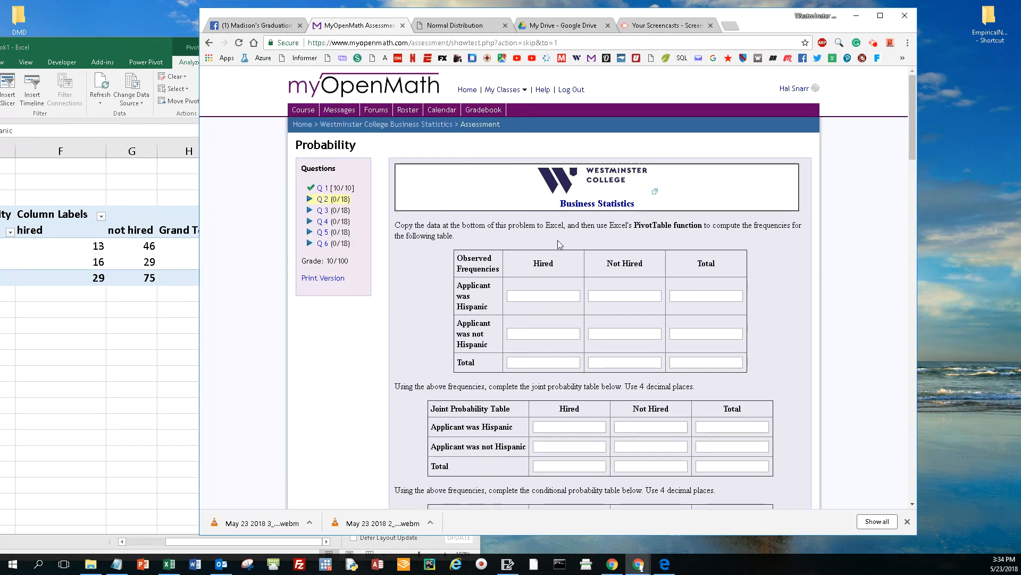
Step: Fill in the Observed Frequencies table with 13 hired and 46 not hired for Hispanic, 16 hired and 29 not hired for not Hispanic
{"action": "left_click", "coordinate": [534, 296]}
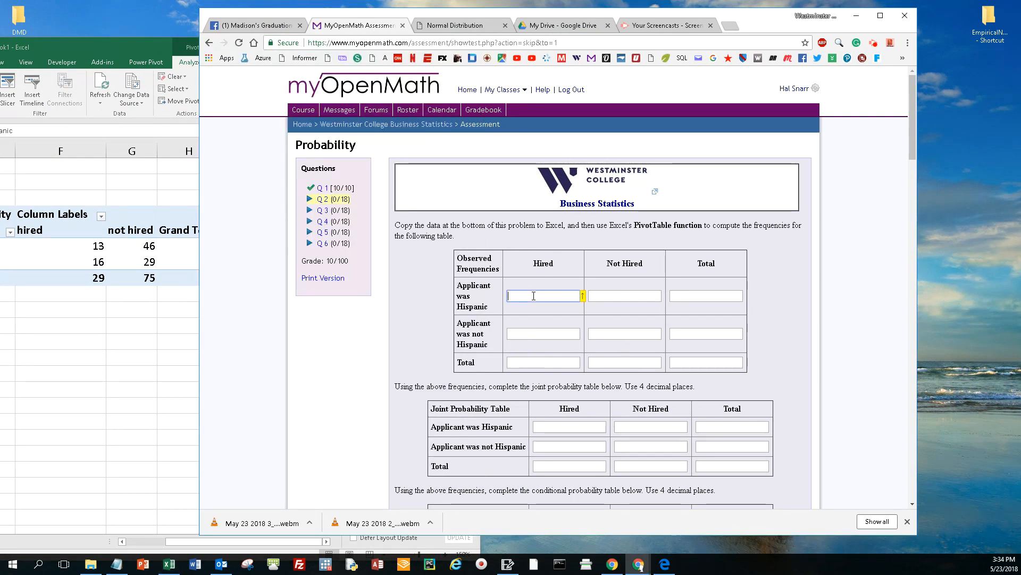
{"action": "type", "text": "13"}
{"action": "left_click", "coordinate": [565, 332]}
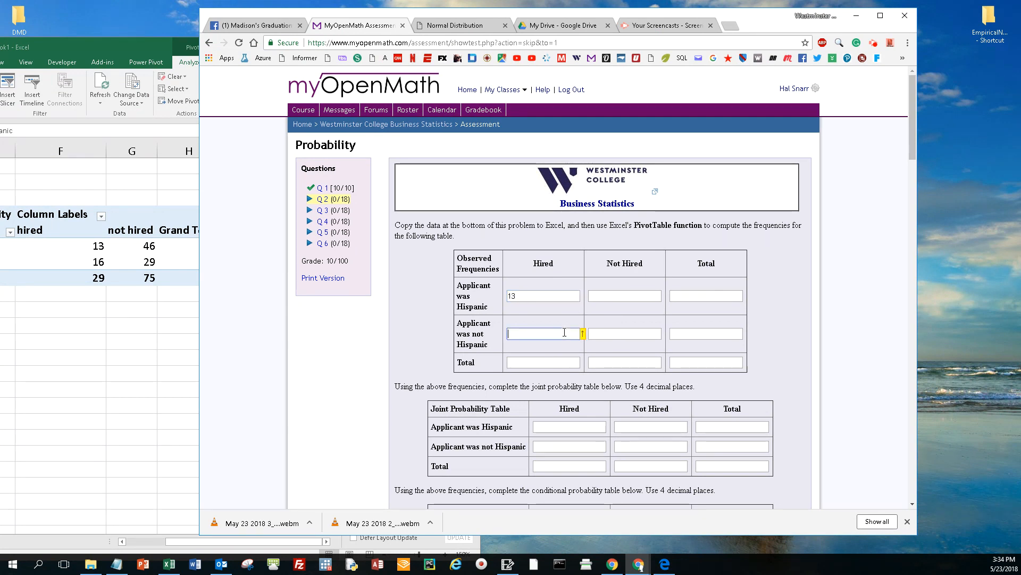
{"action": "type", "text": "16"}
{"action": "left_click", "coordinate": [613, 293]}
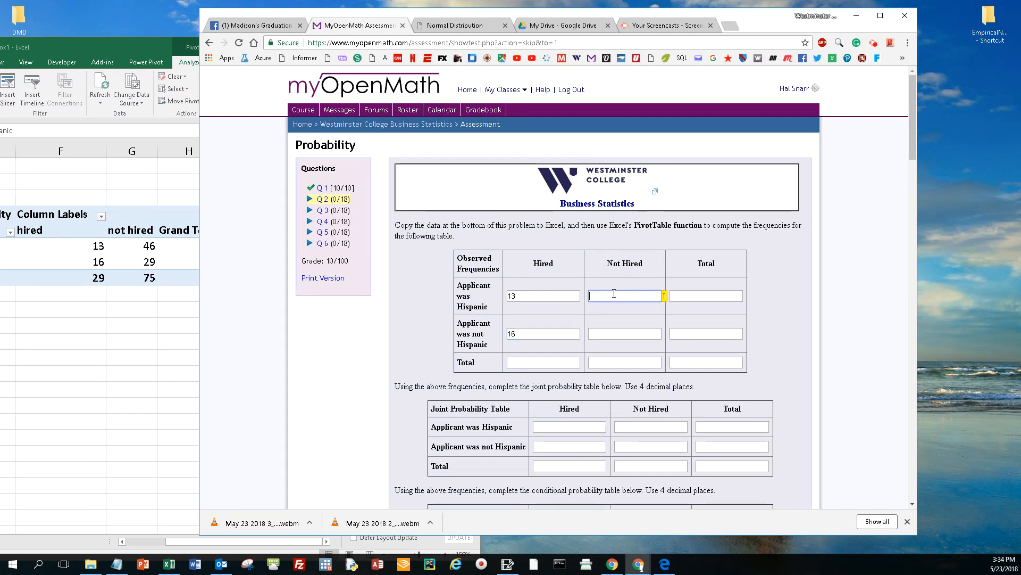
{"action": "type", "text": "46"}
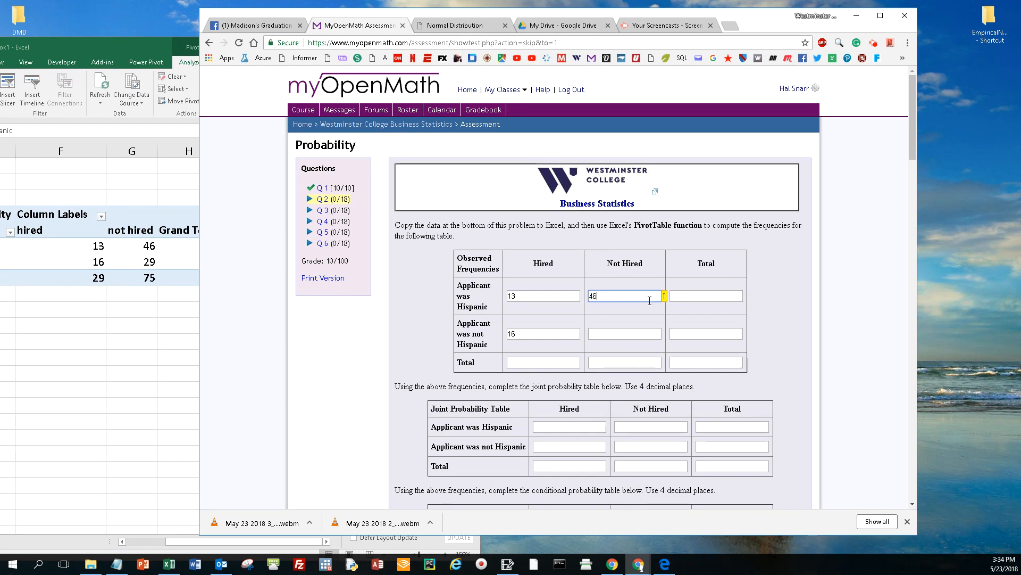
{"action": "left_click", "coordinate": [607, 334]}
{"action": "type", "text": "29"}
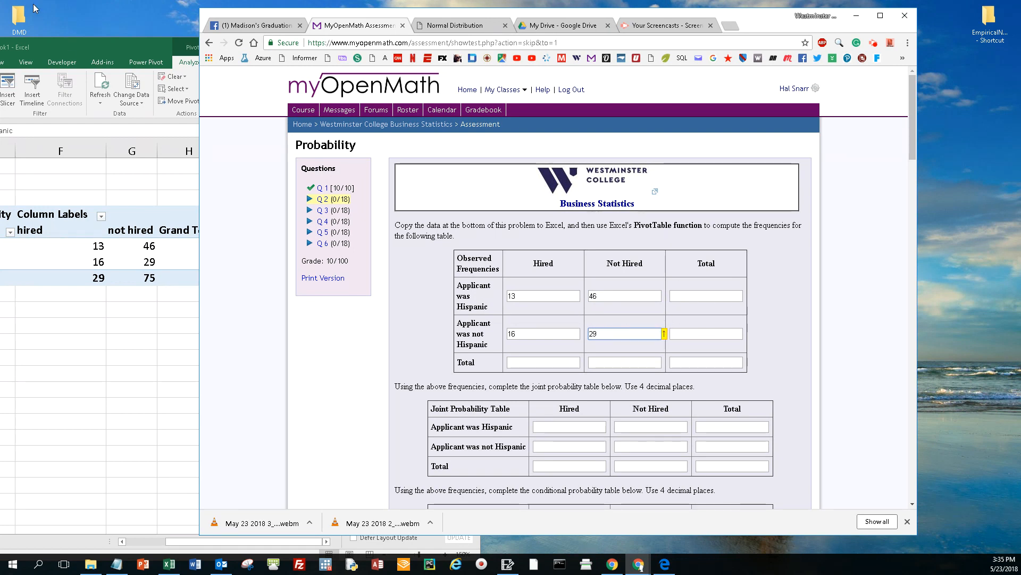
Step: Shift the Excel window to expose its Grand Total column, and enter Observed Frequencies row totals of 59 for Hispanic and 45 for not Hispanic
{"action": "left_click", "coordinate": [123, 51]}
{"action": "mouse_move", "coordinate": [122, 50]}
{"action": "left_mouse_down"}
{"action": "mouse_move", "coordinate": [98, 47]}
{"action": "mouse_move", "coordinate": [107, 44]}
{"action": "left_mouse_up"}
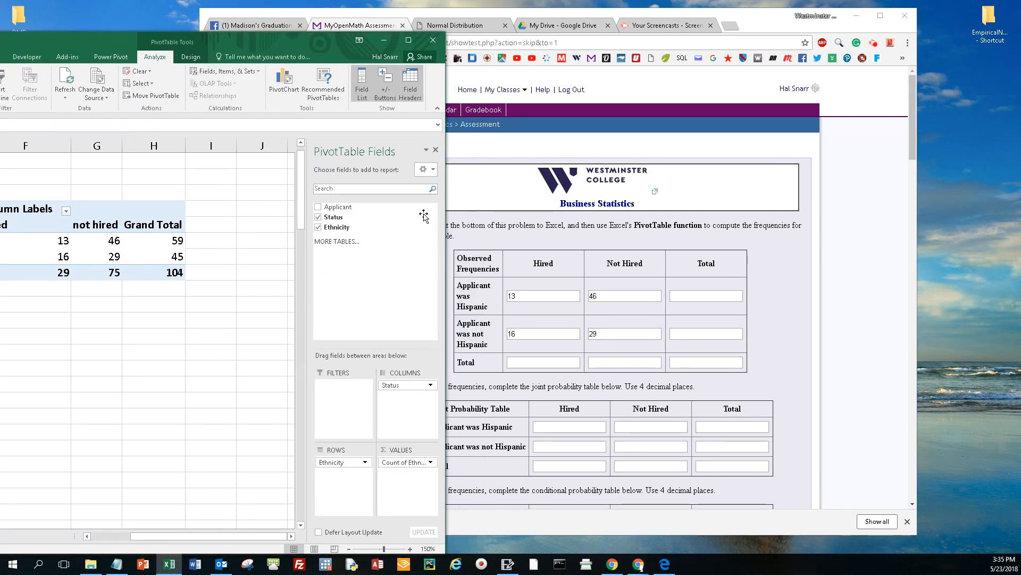
{"action": "left_click", "coordinate": [706, 295]}
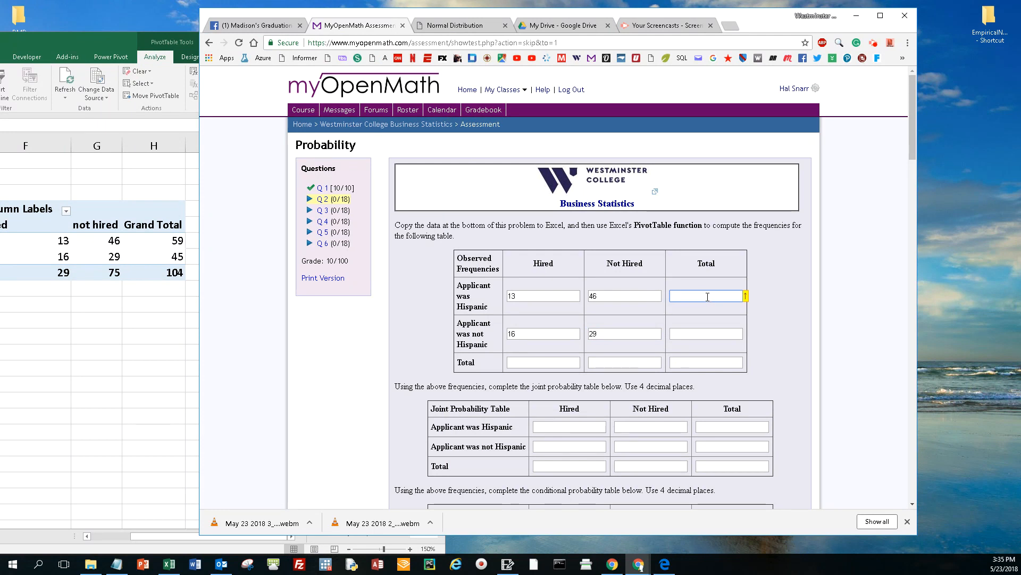
{"action": "type", "text": "59"}
{"action": "left_click", "coordinate": [710, 334]}
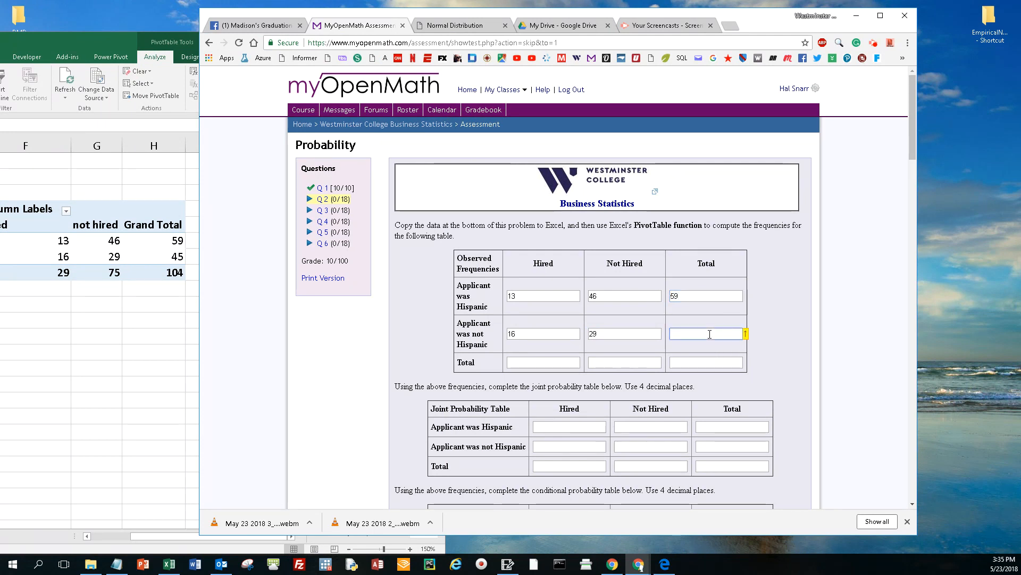
{"action": "type", "text": "45"}
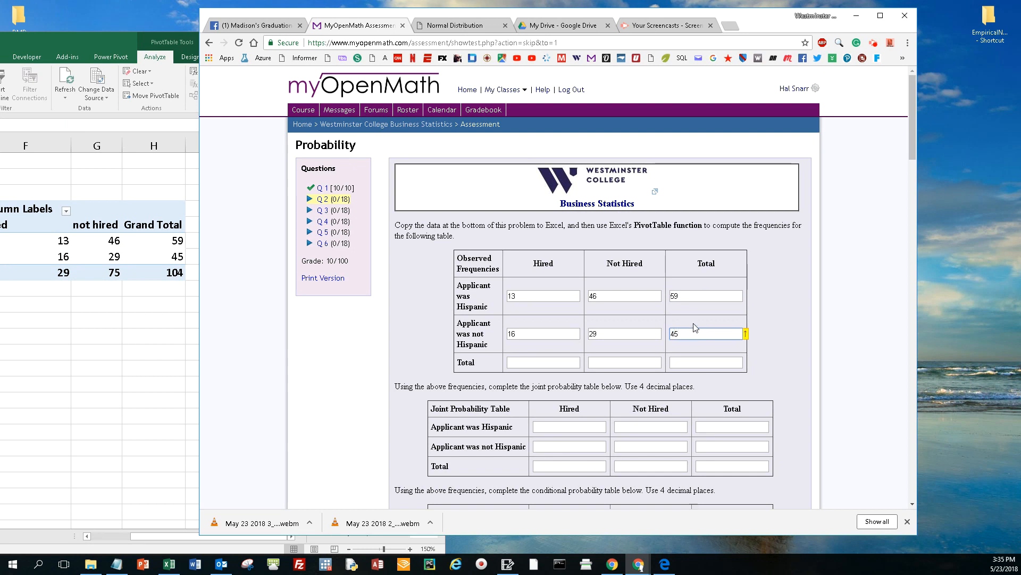
Step: Complete the Total row of the Observed Frequencies table with 29 hired, 75 not hired and 104 overall
{"action": "left_click", "coordinate": [694, 295]}
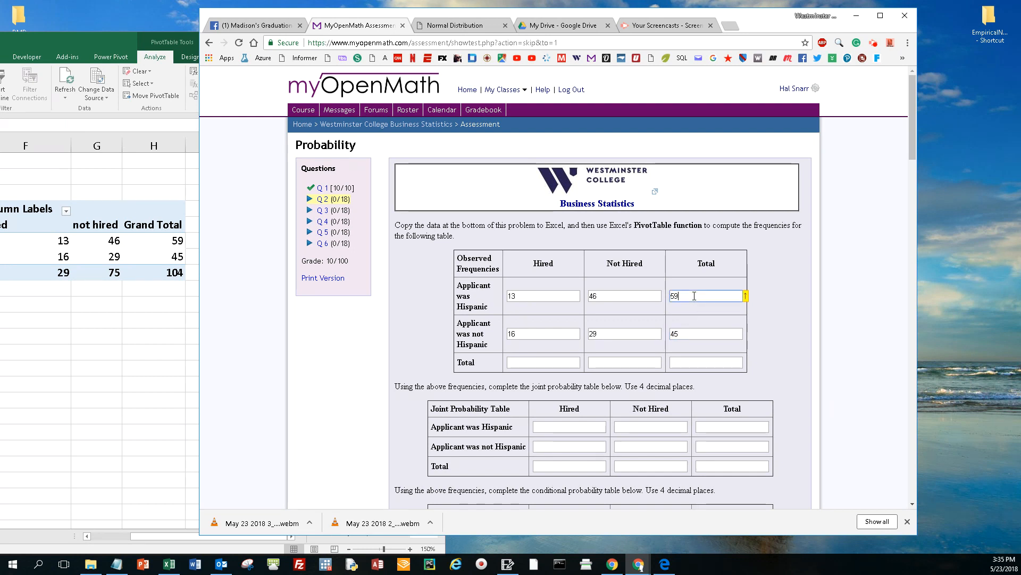
{"action": "left_click", "coordinate": [695, 332]}
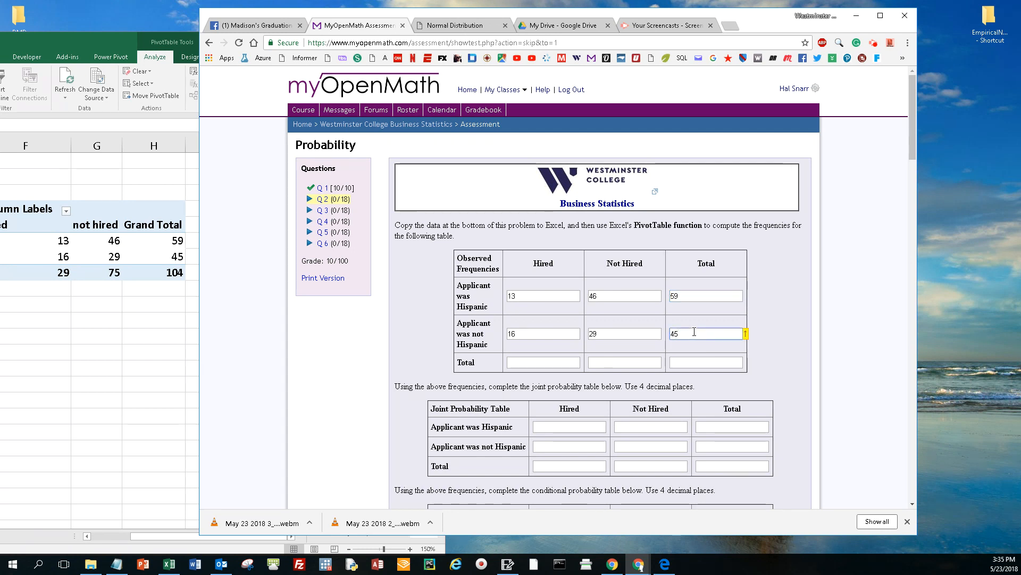
{"action": "left_click", "coordinate": [694, 364]}
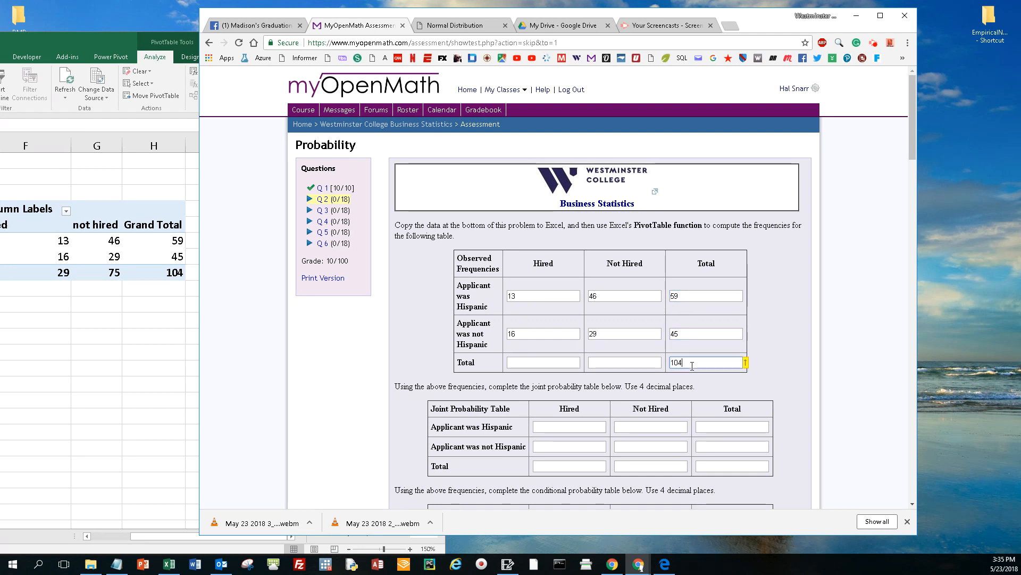
{"action": "left_click", "coordinate": [550, 360]}
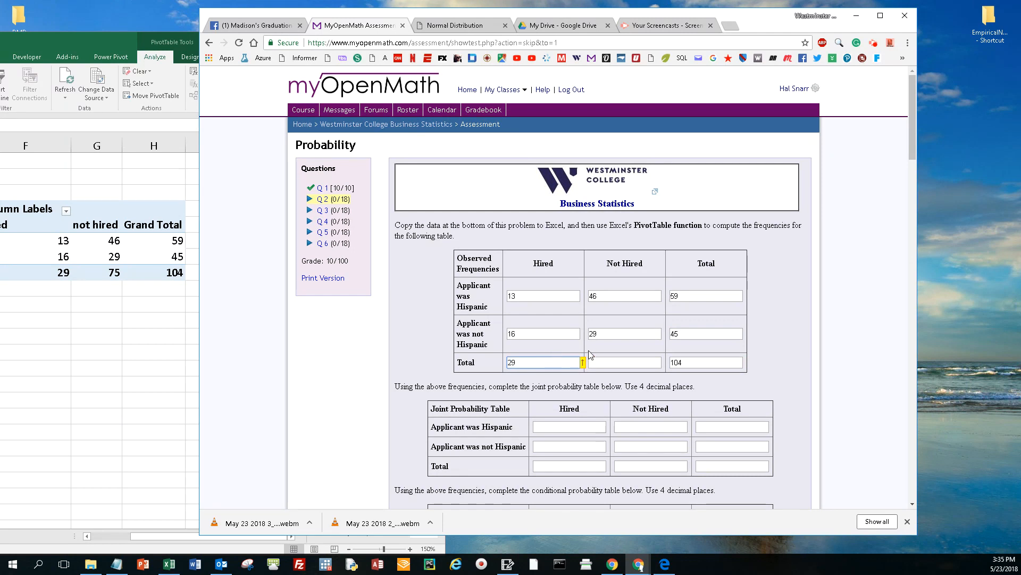
{"action": "left_click", "coordinate": [537, 296]}
{"action": "left_click", "coordinate": [530, 332]}
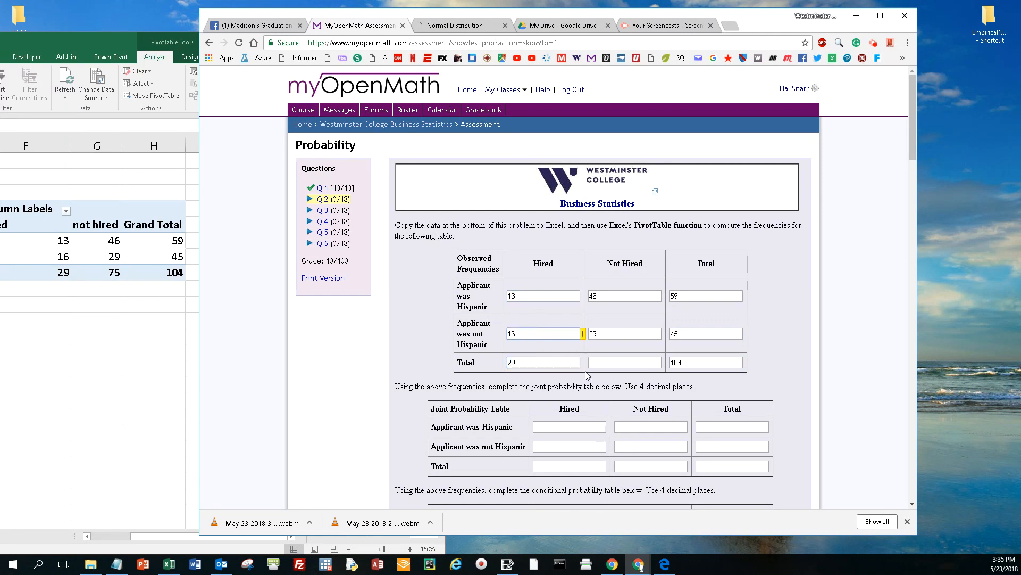
{"action": "left_click", "coordinate": [608, 362]}
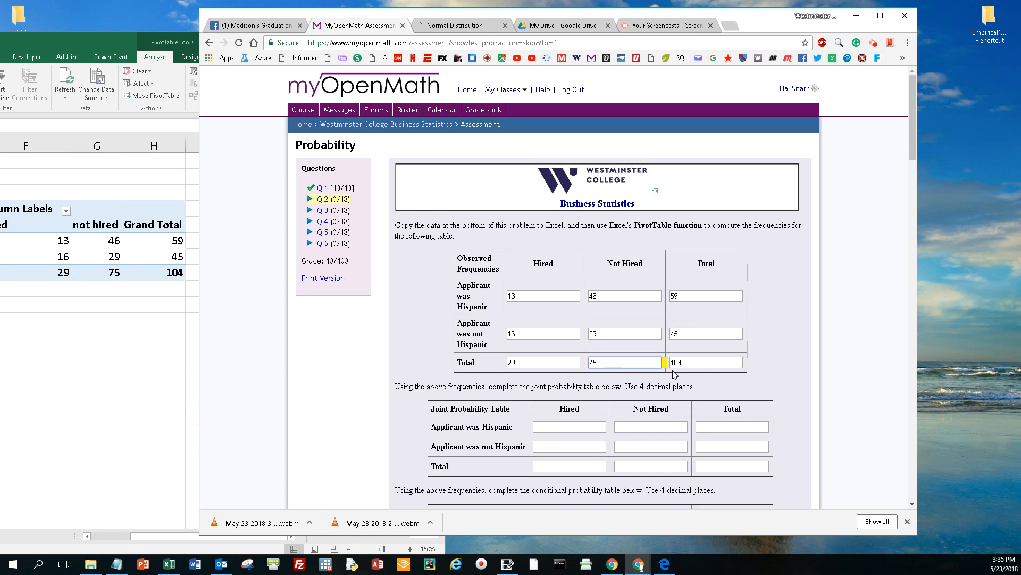
{"action": "left_click", "coordinate": [539, 365]}
{"action": "left_click", "coordinate": [698, 366]}
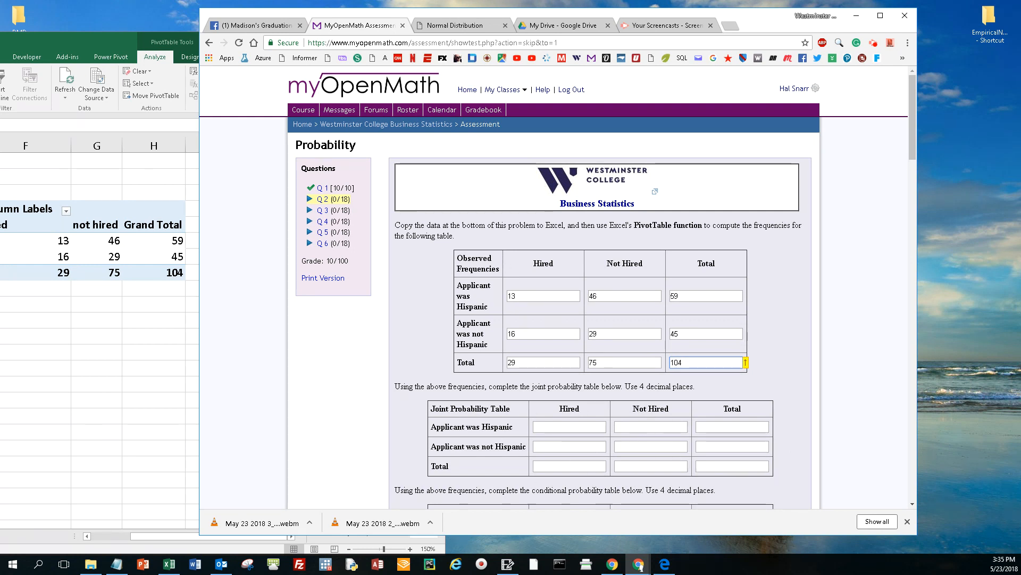
Step: Bring the Excel window back into full view and paste a values-only copy of the whole PivotTable at cell E13
{"action": "left_click_drag", "start_coordinate": [95, 41], "coordinate": [550, 39]}
{"action": "left_click", "coordinate": [349, 190]}
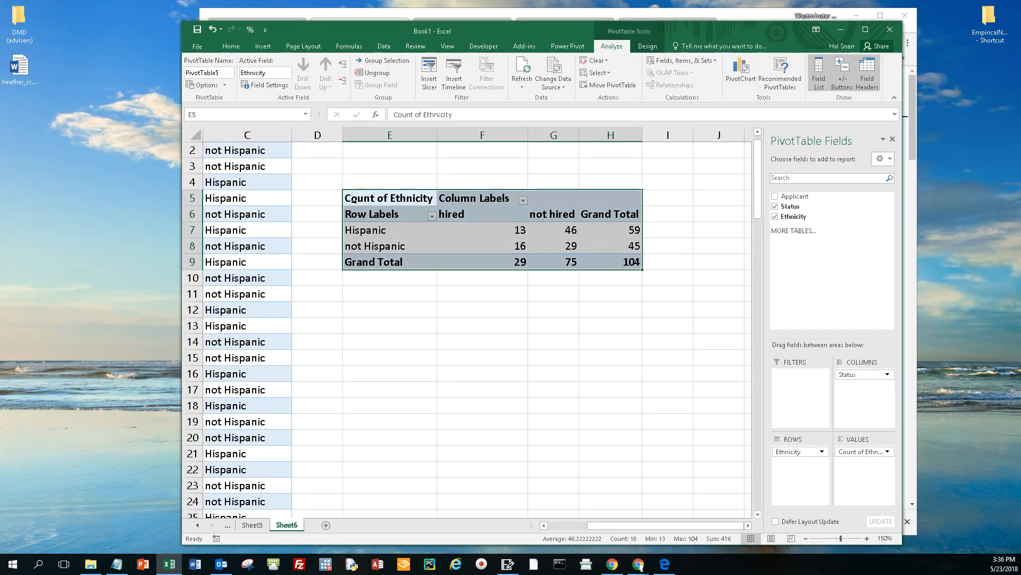
{"action": "key", "text": "ctrl+c"}
{"action": "right_click", "coordinate": [380, 324]}
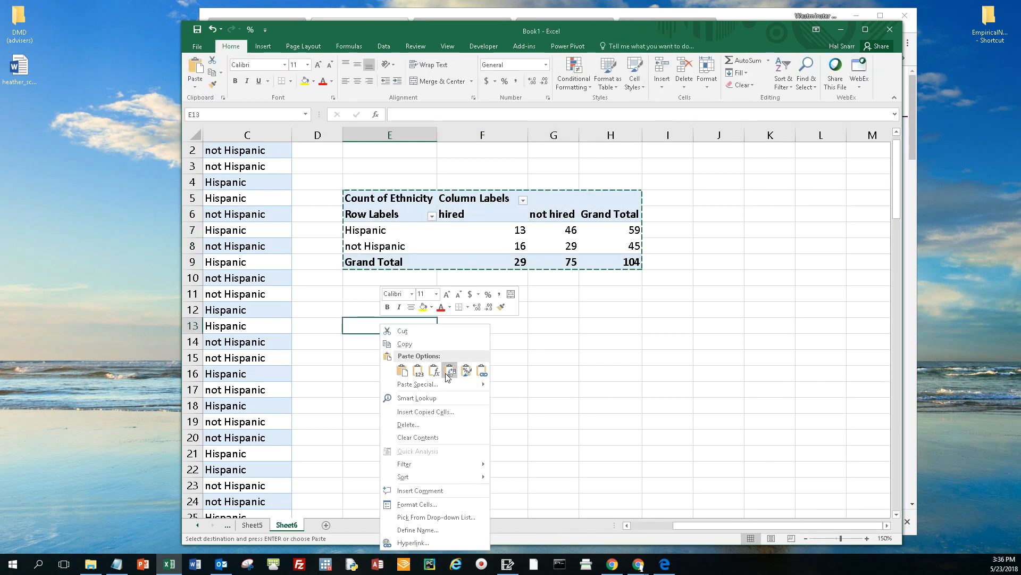
{"action": "left_click", "coordinate": [419, 373]}
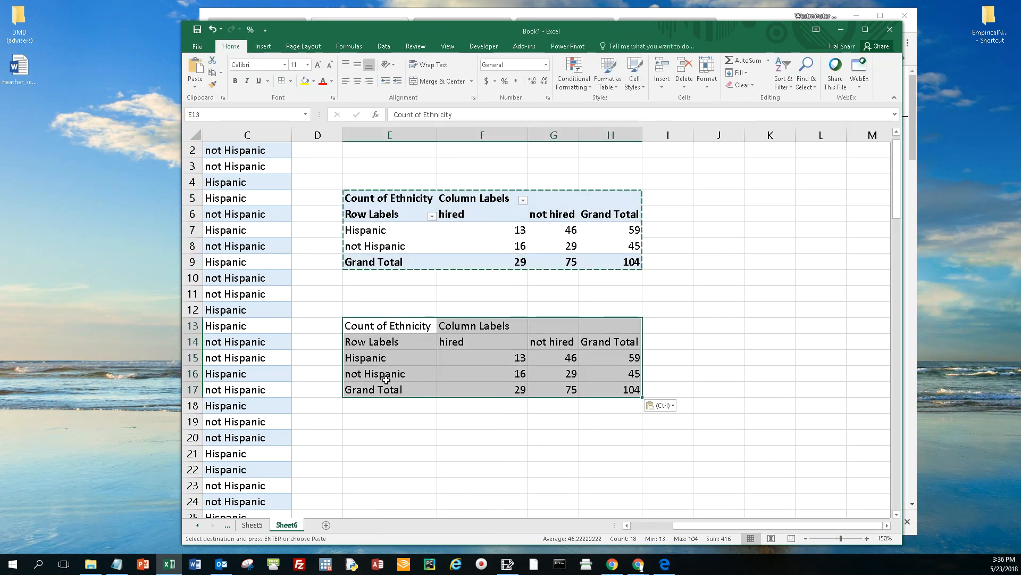
{"action": "left_click", "coordinate": [380, 342]}
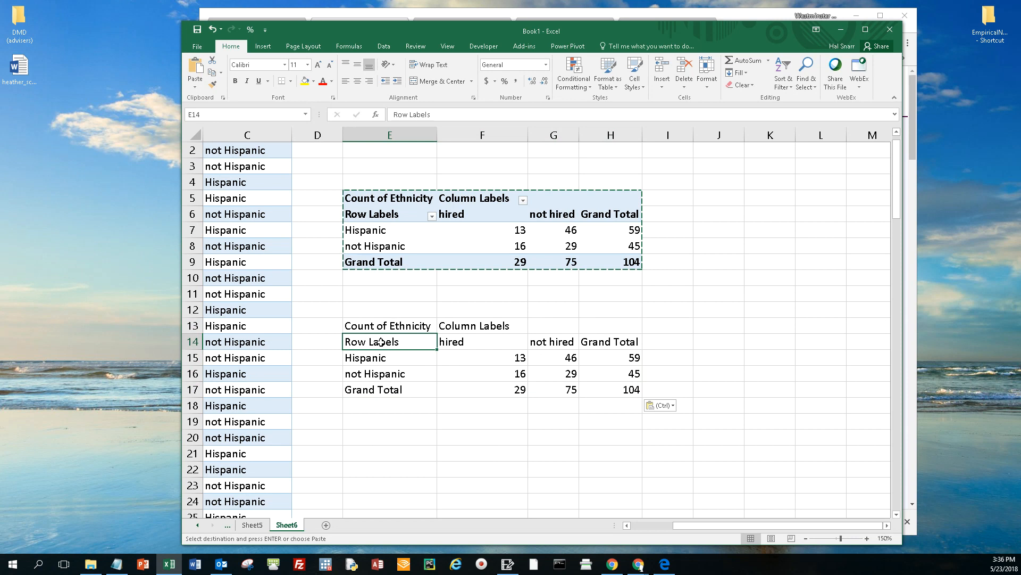
Step: Clear the leftover PivotTable labels from cells E14, E13 and F13 of the values-only copy
{"action": "key", "text": "Delete"}
{"action": "left_click", "coordinate": [381, 326]}
{"action": "key", "text": "Delete"}
{"action": "left_click", "coordinate": [468, 326]}
{"action": "key", "text": "Delete"}
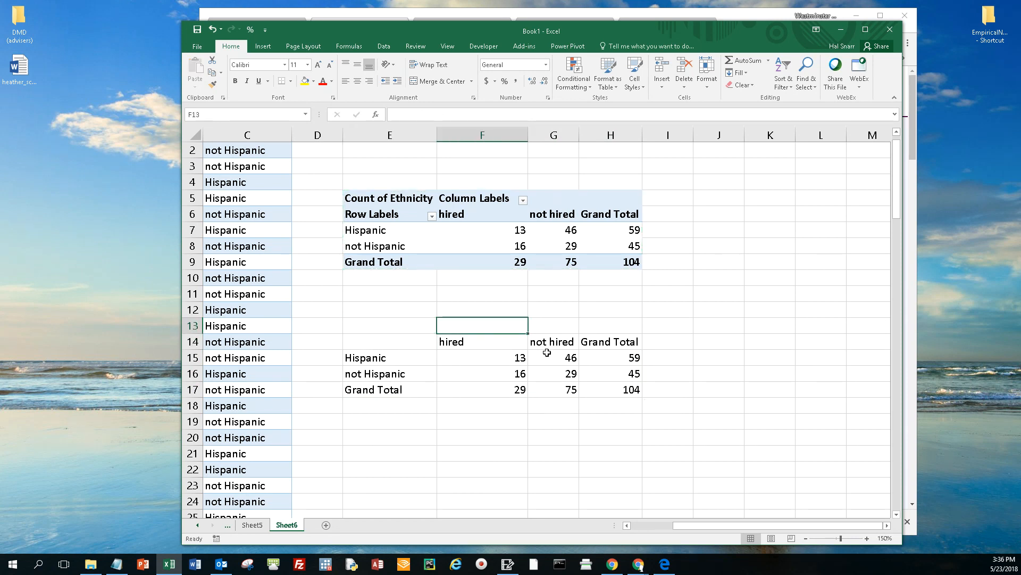
Step: Shorten the column header in H14 of the values copy to "Total"
{"action": "left_click", "coordinate": [553, 387]}
{"action": "double_click", "coordinate": [616, 343]}
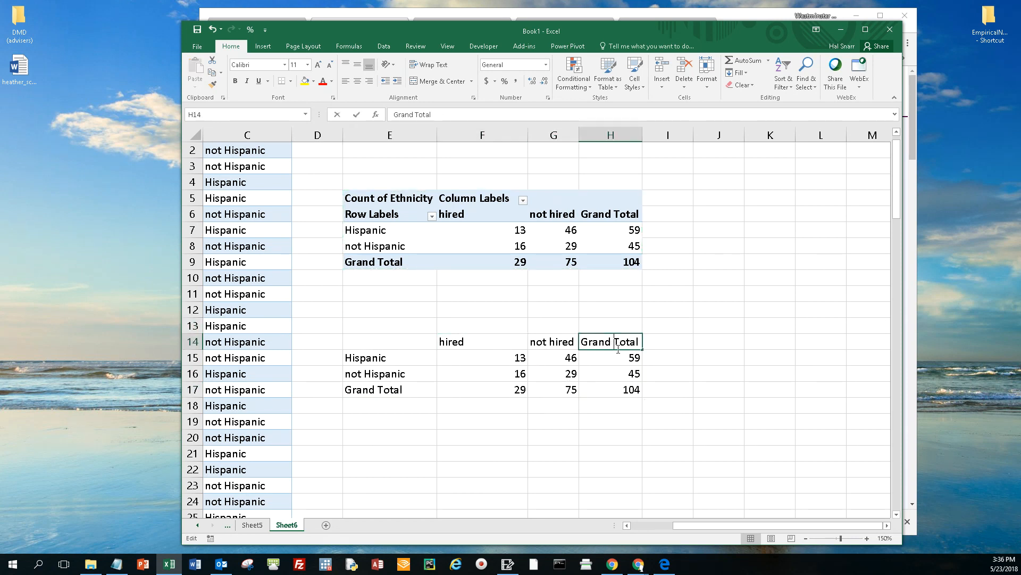
{"action": "key", "text": "BackSpace"}
{"action": "key", "text": "BackSpace"}
{"action": "key", "text": "BackSpace"}
{"action": "key", "text": "BackSpace"}
{"action": "key", "text": "BackSpace"}
{"action": "key", "text": "BackSpace"}
{"action": "key", "text": "Return"}
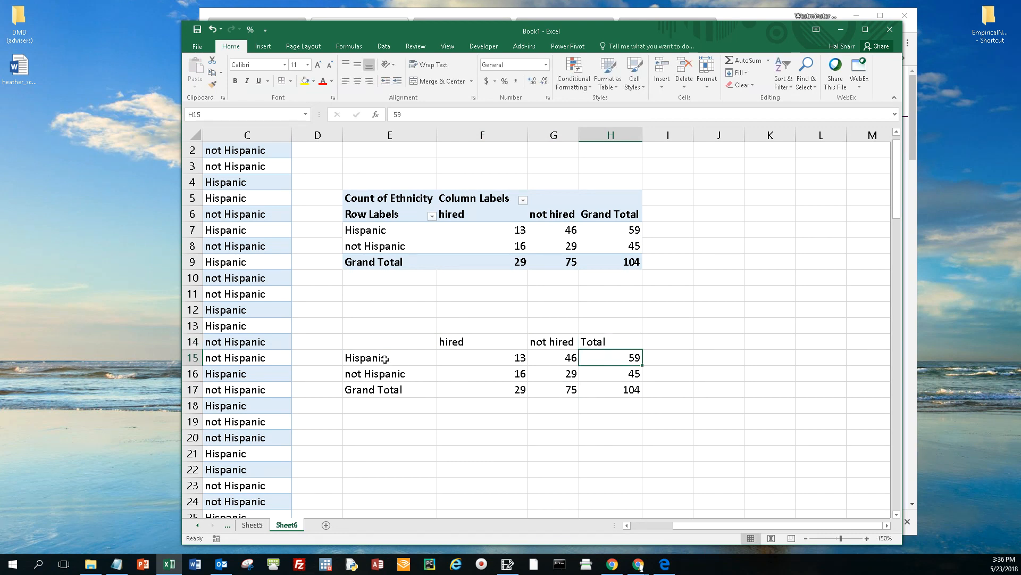
Step: Right-align the headers and counts in F14:H17
{"action": "left_click_drag", "start_coordinate": [494, 344], "coordinate": [608, 390]}
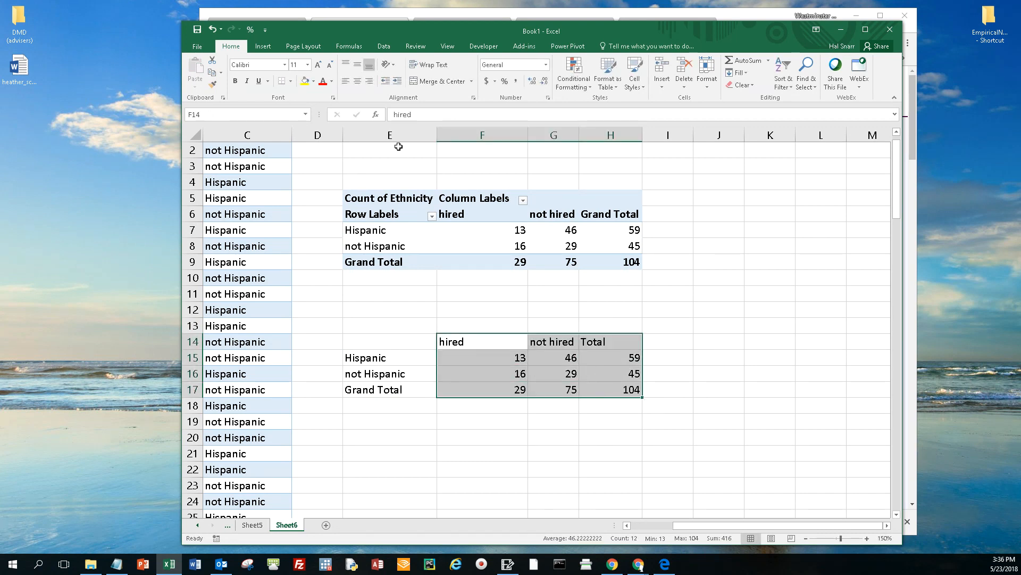
{"action": "left_click", "coordinate": [369, 81]}
{"action": "left_click", "coordinate": [532, 422]}
Step: Copy the cleaned-up table E14:H17 and paste a duplicate starting at cell E20
{"action": "left_click_drag", "start_coordinate": [386, 347], "coordinate": [592, 389]}
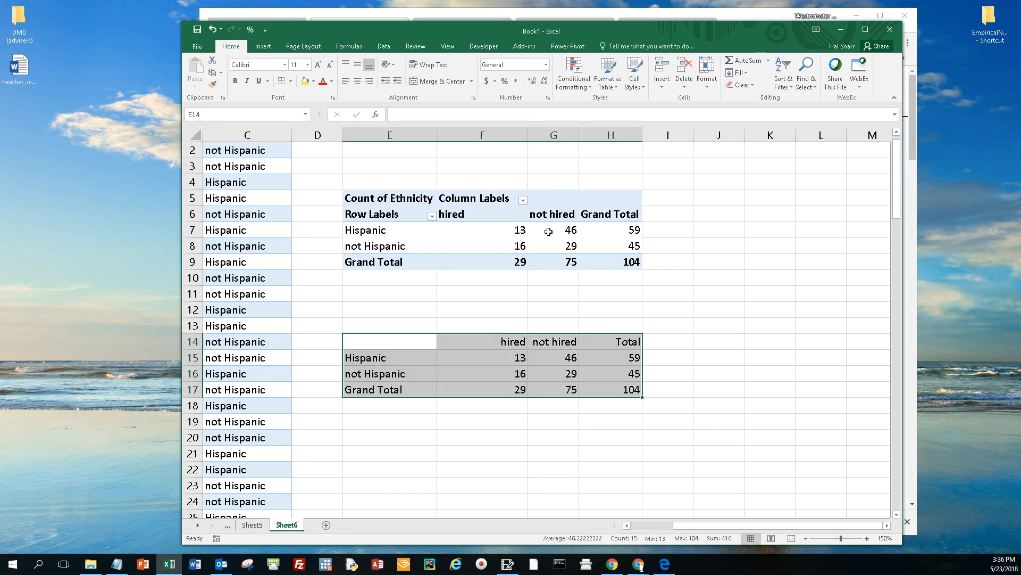
{"action": "key", "text": "ctrl+c"}
{"action": "left_click", "coordinate": [372, 436]}
{"action": "key", "text": "ctrl+v"}
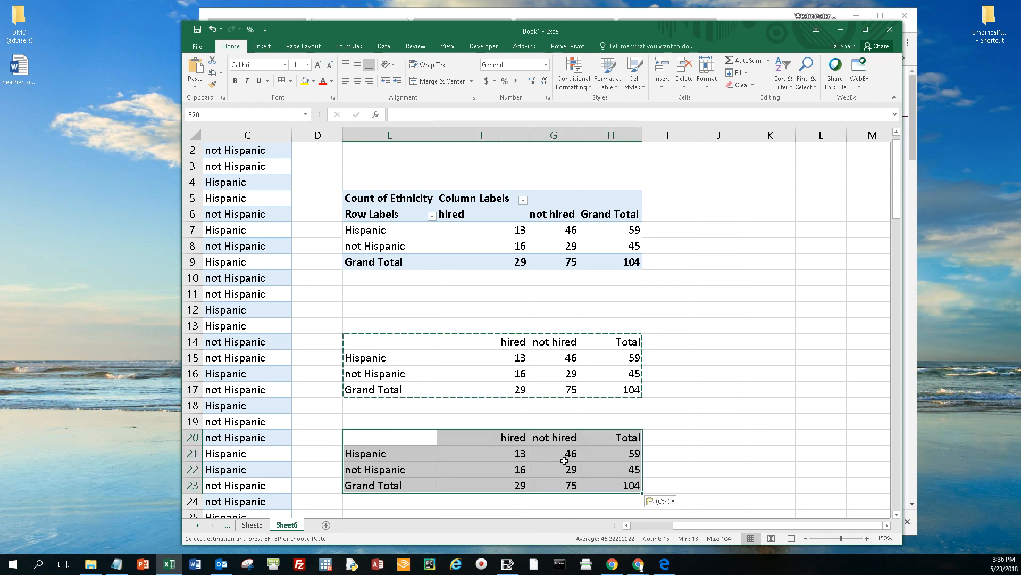
Step: Clear all the counts in F21:H23 of the duplicate table, keeping its row and column labels
{"action": "left_click", "coordinate": [512, 456]}
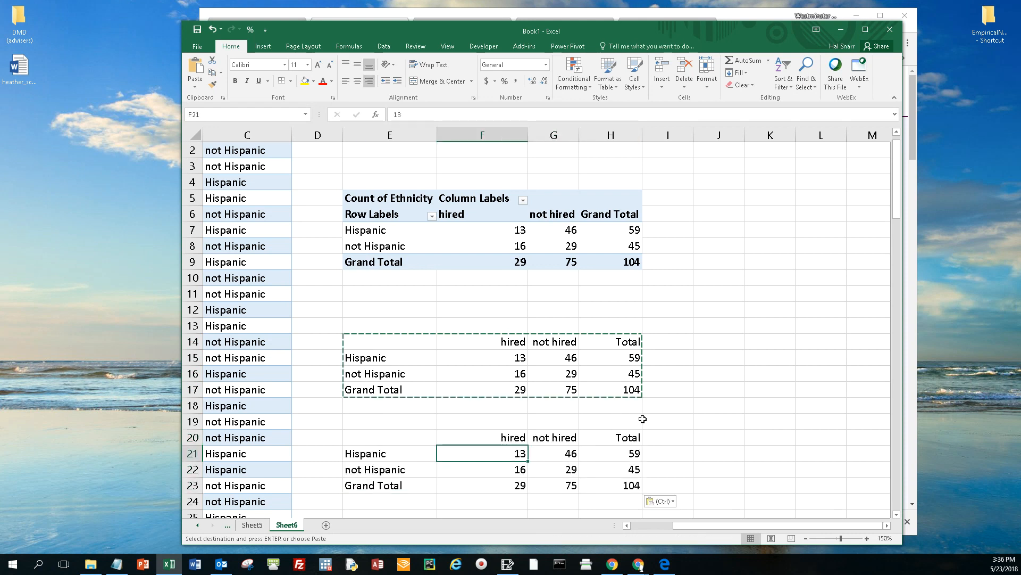
{"action": "key", "text": "shift+Down"}
{"action": "key", "text": "shift+Down"}
{"action": "key", "text": "shift+Right"}
{"action": "key", "text": "shift+Right"}
{"action": "key", "text": "Delete"}
{"action": "key", "text": "Up"}
{"action": "key", "text": "Down"}
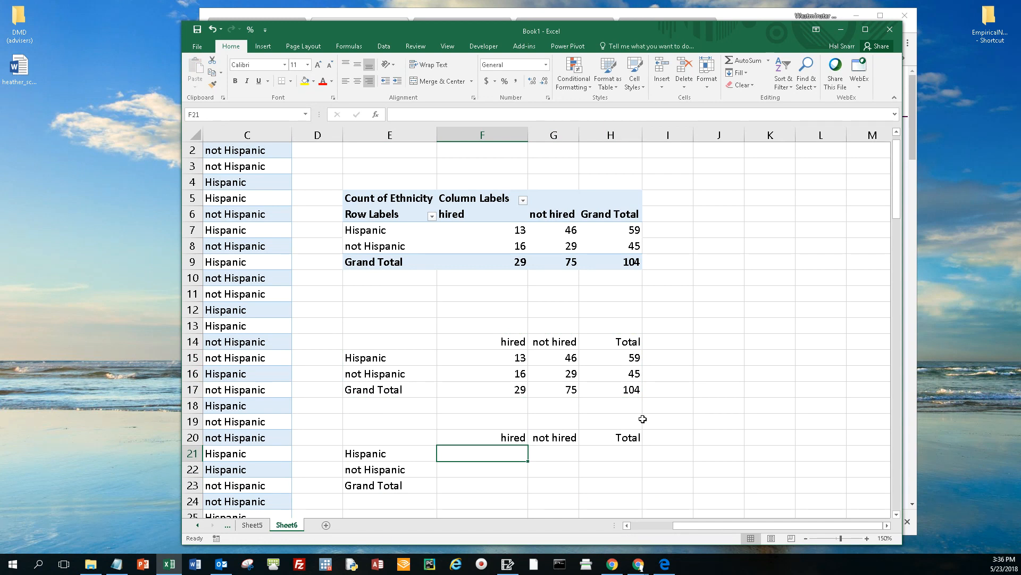
Step: Enter =F15/$H$17 in F21 to divide the Hispanic hired count by the overall total, and check its references
{"action": "type", "text": "="}
{"action": "key", "text": "Up"}
{"action": "key", "text": "Up"}
{"action": "key", "text": "Up"}
{"action": "key", "text": "Up"}
{"action": "key", "text": "Up"}
{"action": "key", "text": "Up"}
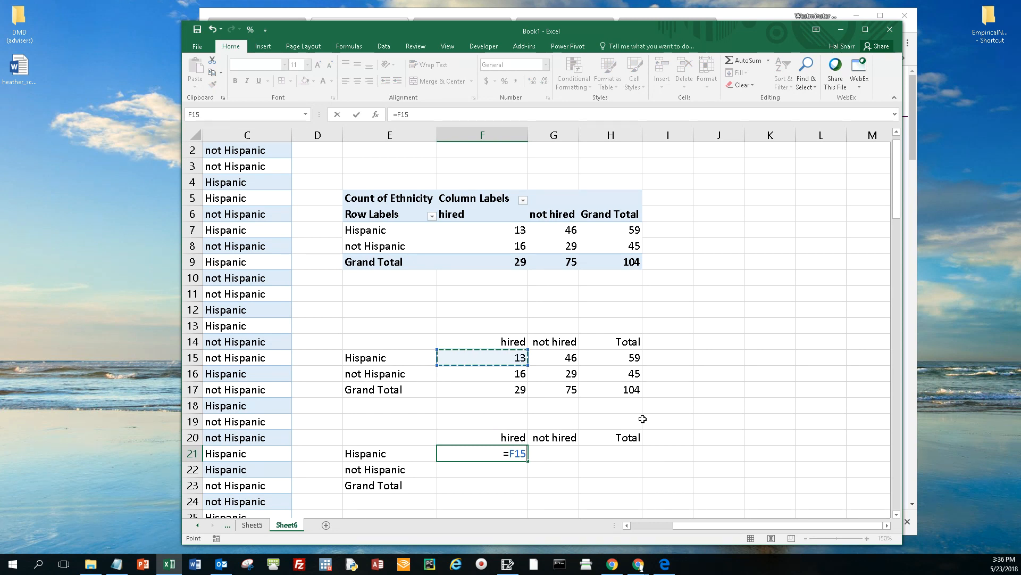
{"action": "type", "text": "/"}
{"action": "key", "text": "Up"}
{"action": "key", "text": "Up"}
{"action": "key", "text": "Up"}
{"action": "key", "text": "Up"}
{"action": "key", "text": "Right"}
{"action": "key", "text": "Right"}
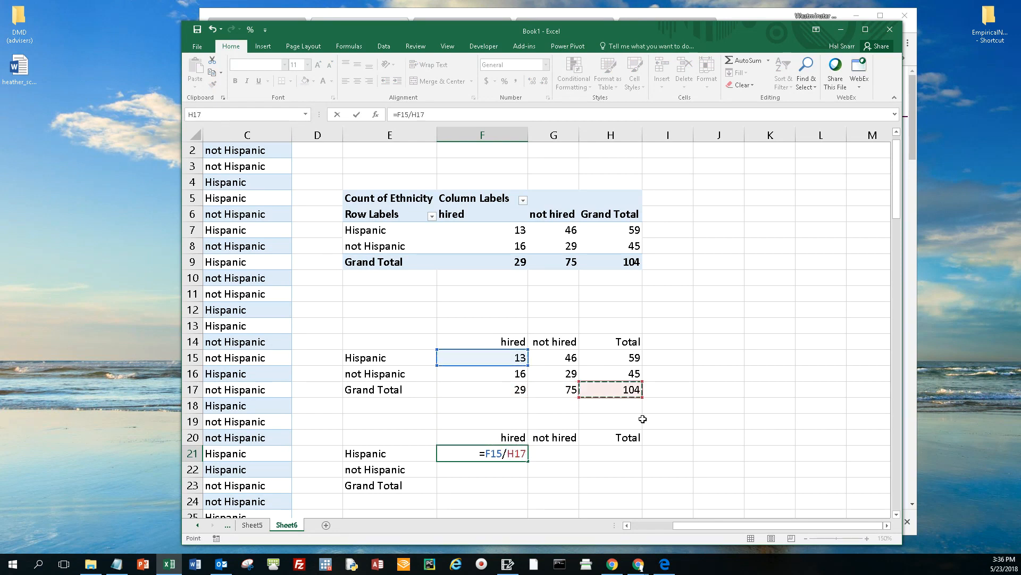
{"action": "key", "text": "F4"}
{"action": "key", "text": "Return"}
{"action": "key", "text": "Up"}
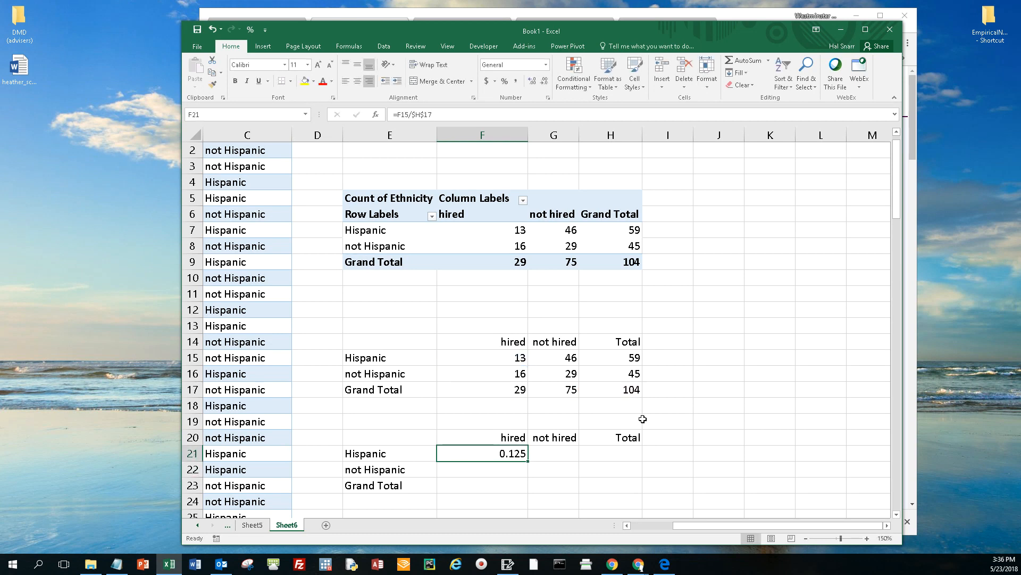
{"action": "double_click", "coordinate": [507, 454]}
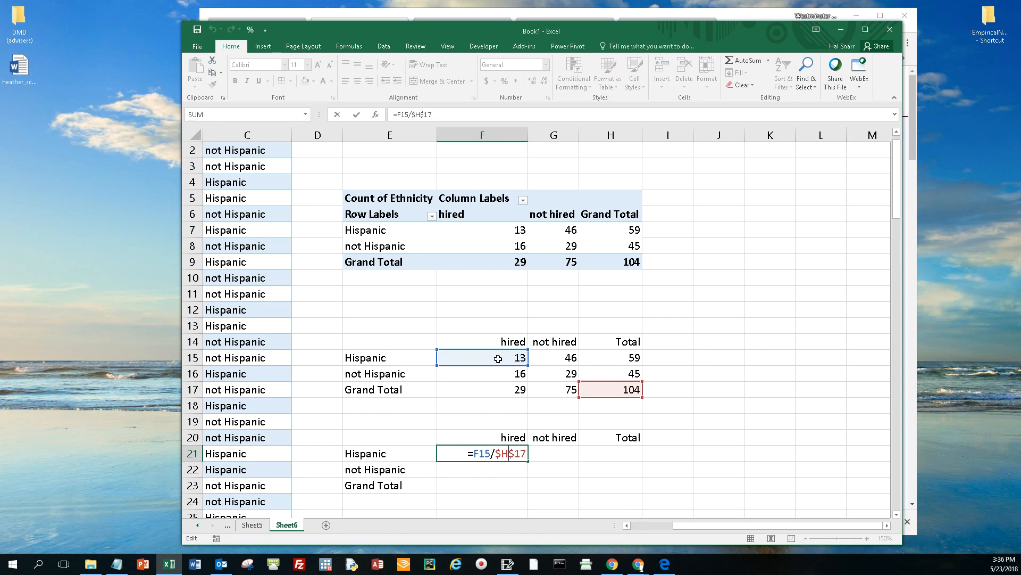
{"action": "key", "text": "Return"}
Step: Fill the F21 formula across to G21, check its references, and extend both formulas down to row 22
{"action": "left_click", "coordinate": [505, 455]}
{"action": "left_click_drag", "start_coordinate": [528, 462], "coordinate": [576, 459]}
{"action": "double_click", "coordinate": [560, 453]}
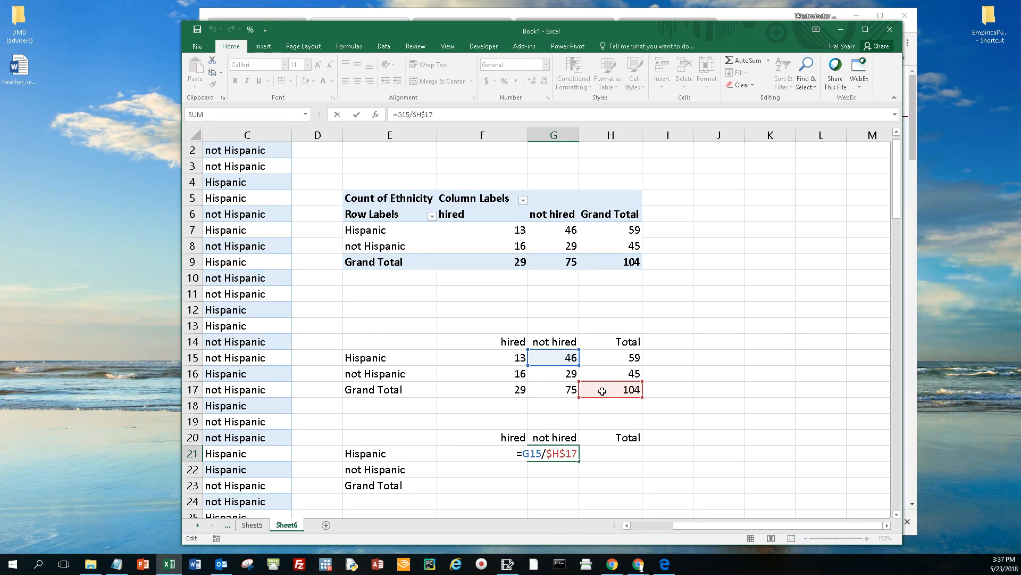
{"action": "key", "text": "Return"}
{"action": "left_click_drag", "start_coordinate": [518, 454], "coordinate": [578, 473]}
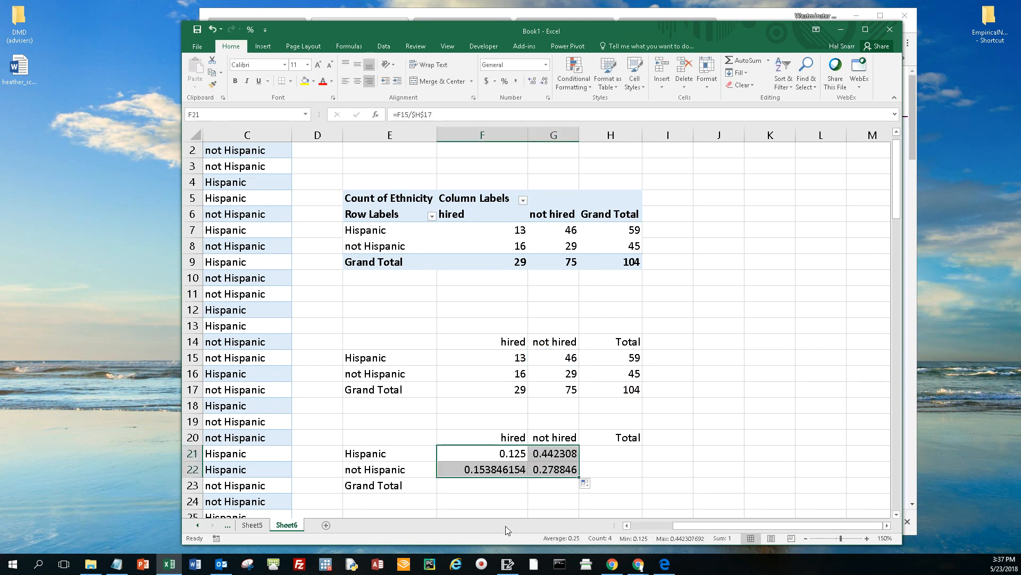
Step: Format the proportions in F21:G22 to four decimal places
{"action": "left_click", "coordinate": [544, 81]}
{"action": "left_click", "coordinate": [532, 81]}
{"action": "left_click", "coordinate": [532, 81]}
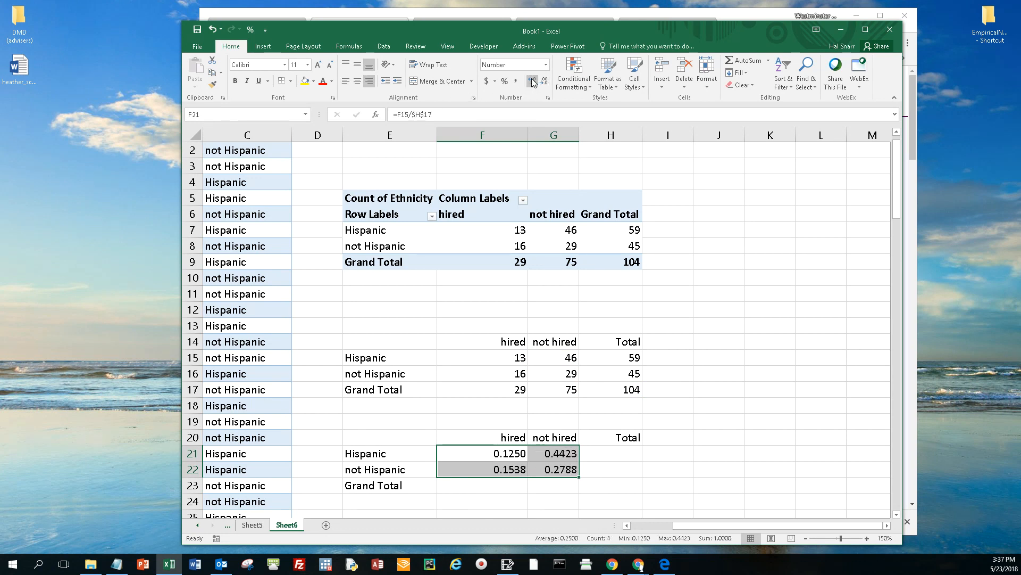
Step: Check which cells the formulas in F22 and G22 reference, and review the four joint proportions
{"action": "double_click", "coordinate": [508, 465]}
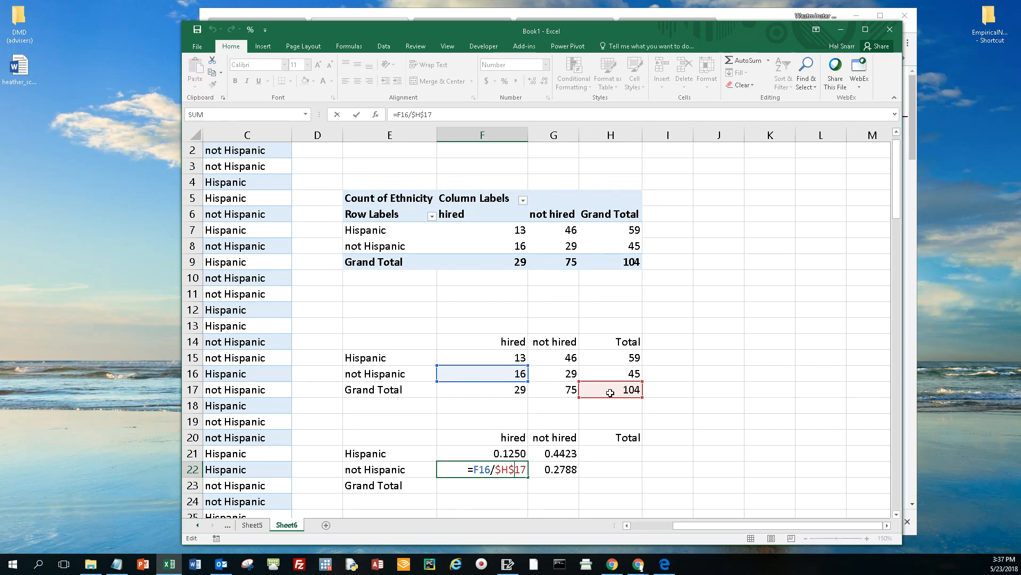
{"action": "key", "text": "Return"}
{"action": "double_click", "coordinate": [552, 468]}
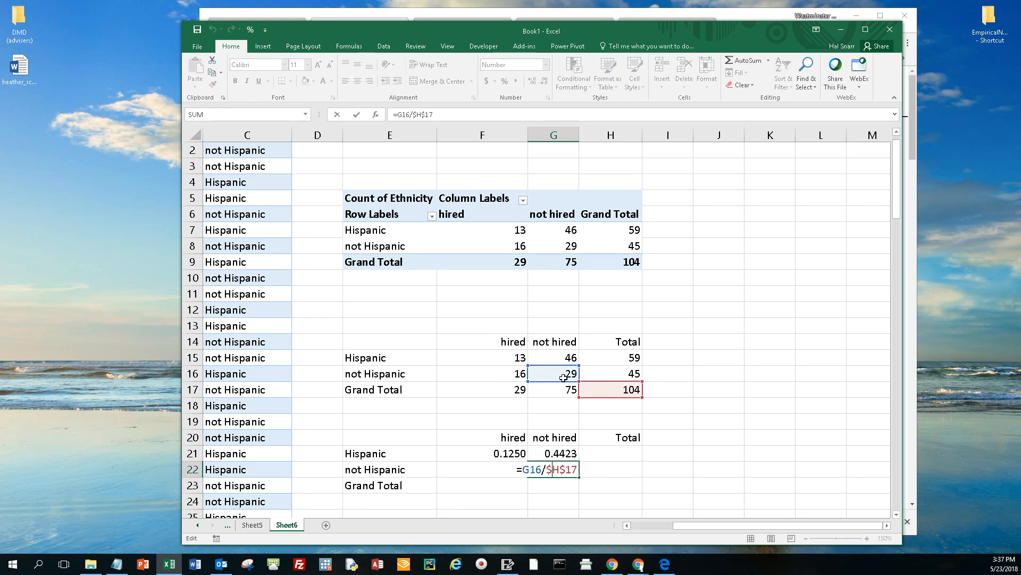
{"action": "key", "text": "Return"}
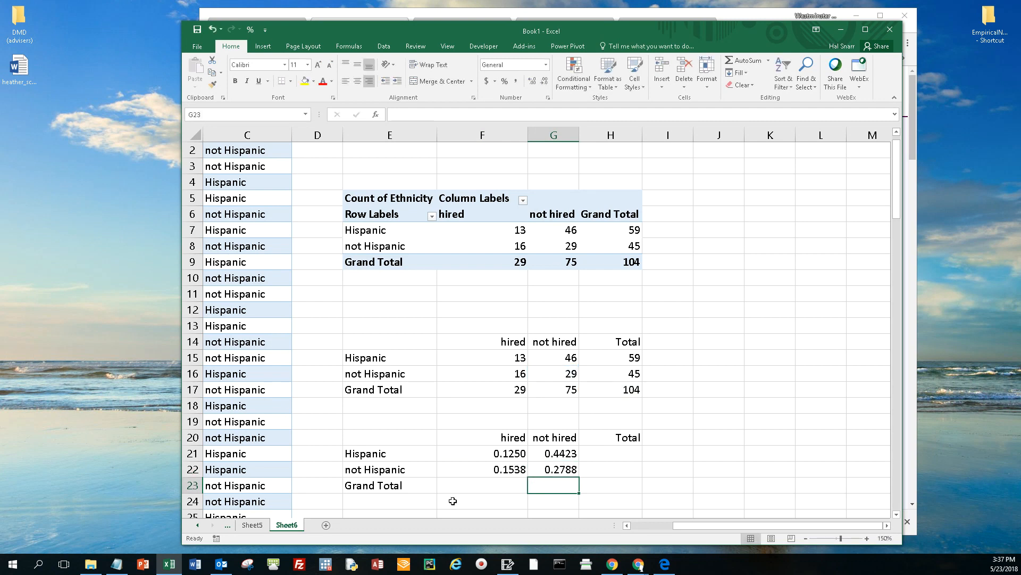
{"action": "left_click_drag", "start_coordinate": [506, 452], "coordinate": [532, 467]}
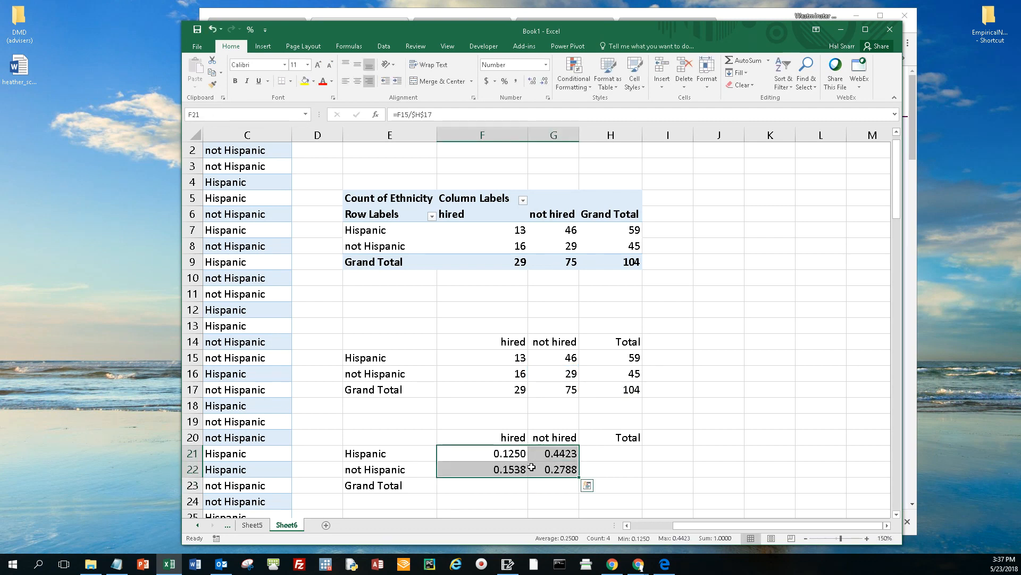
Step: Enter =F21+G21 in H21 as the Hispanic row total and check its references
{"action": "left_click", "coordinate": [608, 452]}
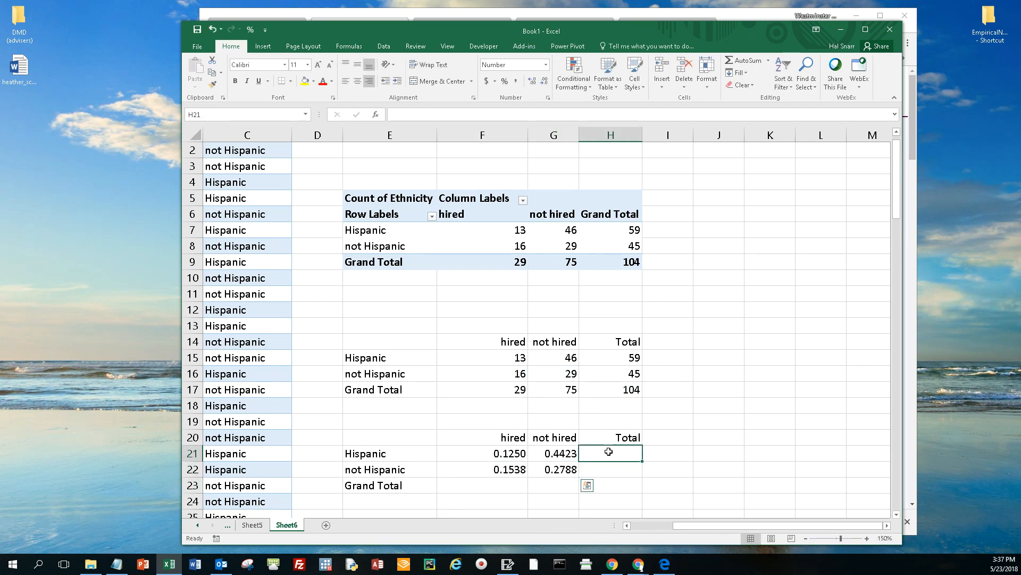
{"action": "key", "text": "Left"}
{"action": "key", "text": "Left"}
{"action": "type", "text": "+"}
{"action": "key", "text": "Left"}
{"action": "key", "text": "Return"}
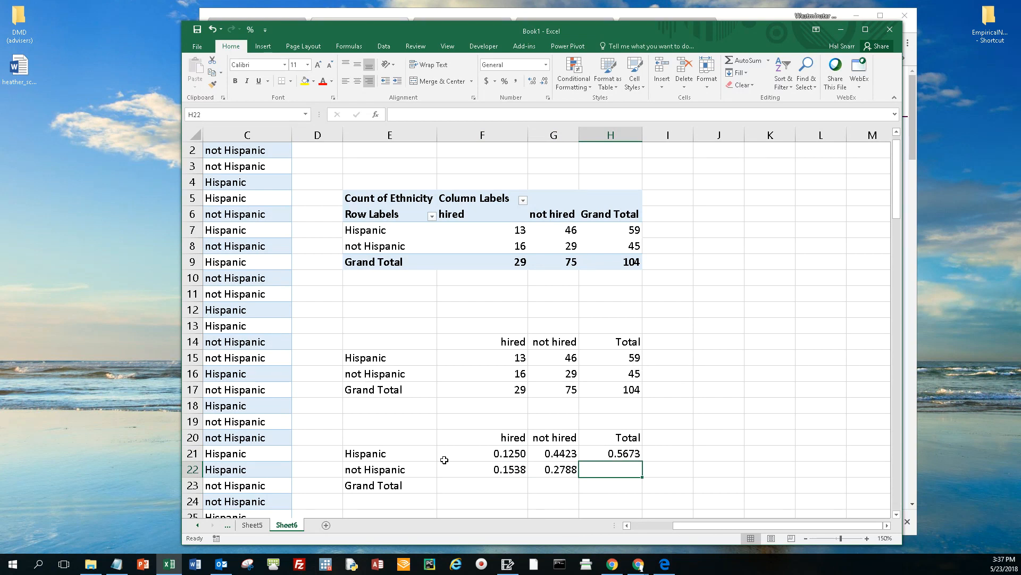
{"action": "left_click", "coordinate": [621, 454]}
{"action": "double_click", "coordinate": [621, 454]}
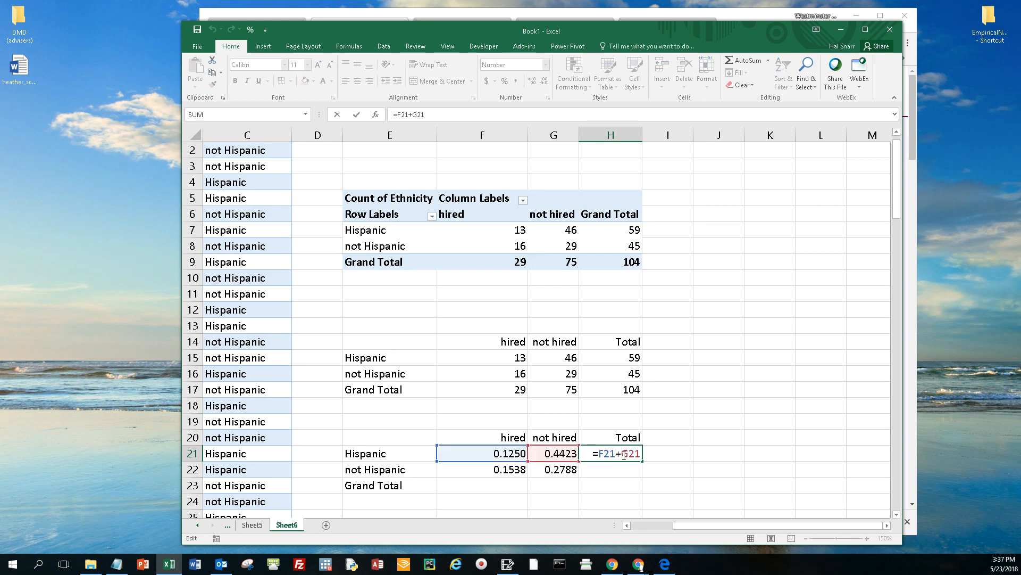
{"action": "key", "text": "Return"}
Step: Fill the G21 formula into H21 so it reads =H15/$H$17, and inspect its references
{"action": "left_click", "coordinate": [576, 457]}
{"action": "left_click_drag", "start_coordinate": [576, 457], "coordinate": [641, 457]}
{"action": "left_click", "coordinate": [627, 456]}
{"action": "double_click", "coordinate": [627, 455]}
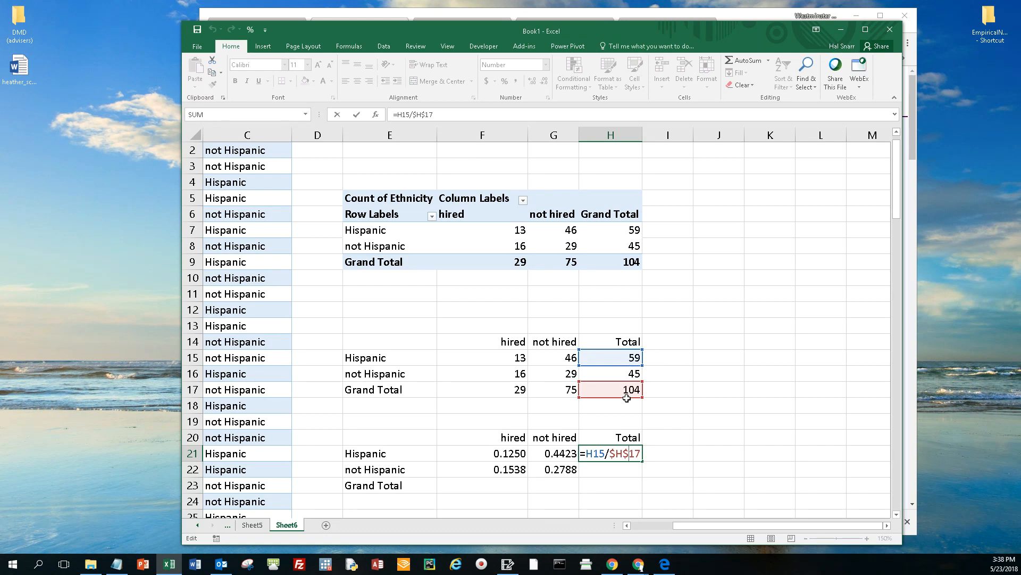
{"action": "left_click", "coordinate": [617, 471]}
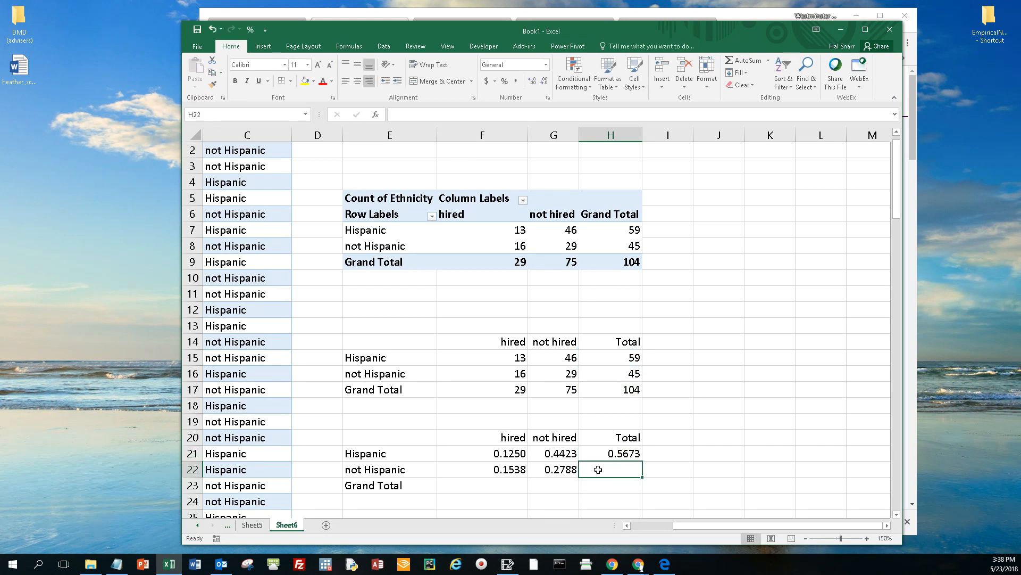
Step: Fill the H21 formula down to H22 for the not Hispanic total proportion, and check its references
{"action": "left_click_drag", "start_coordinate": [498, 472], "coordinate": [540, 472]}
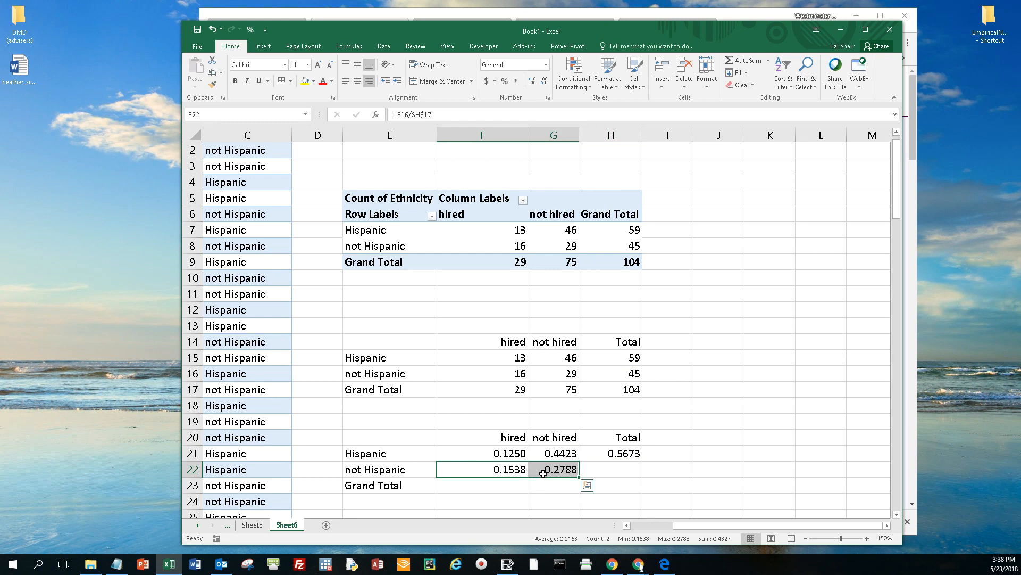
{"action": "left_click", "coordinate": [626, 453]}
{"action": "left_click_drag", "start_coordinate": [642, 461], "coordinate": [633, 470]}
{"action": "double_click", "coordinate": [627, 470]}
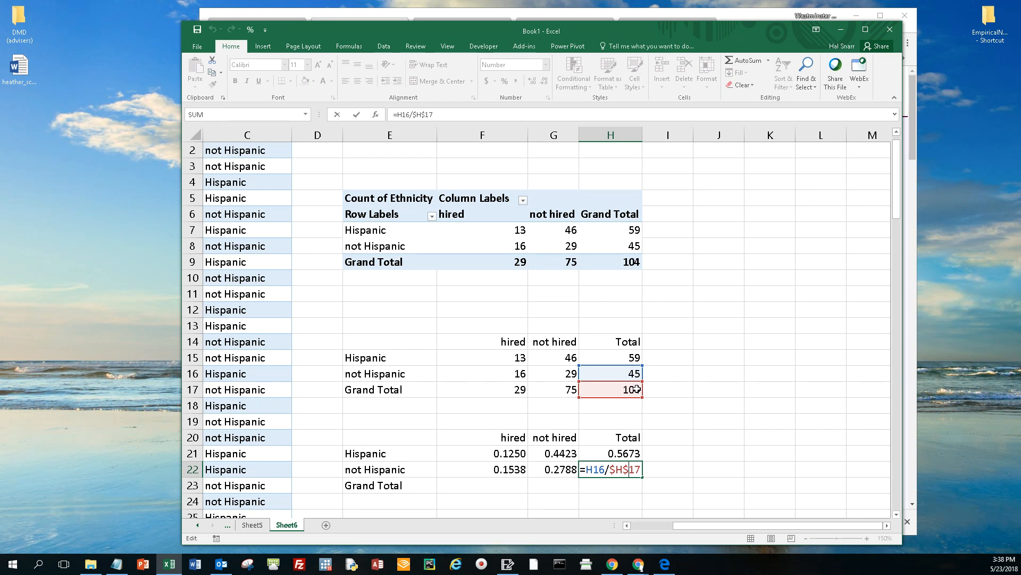
{"action": "key", "text": "Return"}
{"action": "left_click_drag", "start_coordinate": [626, 453], "coordinate": [628, 468]}
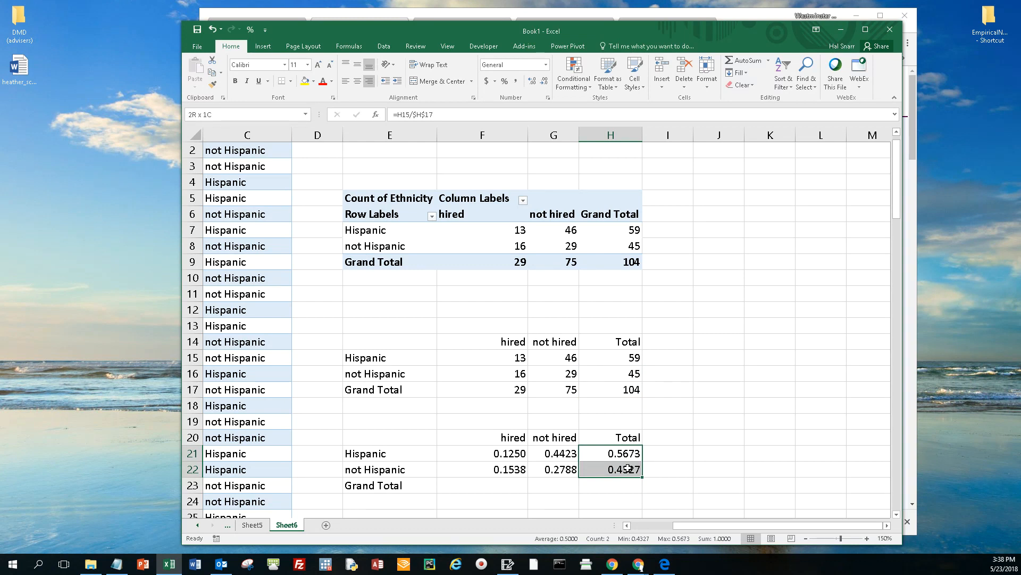
Step: Fill the F22 formula down to F23 for the hired column's total proportion, and check its references
{"action": "left_click", "coordinate": [513, 469]}
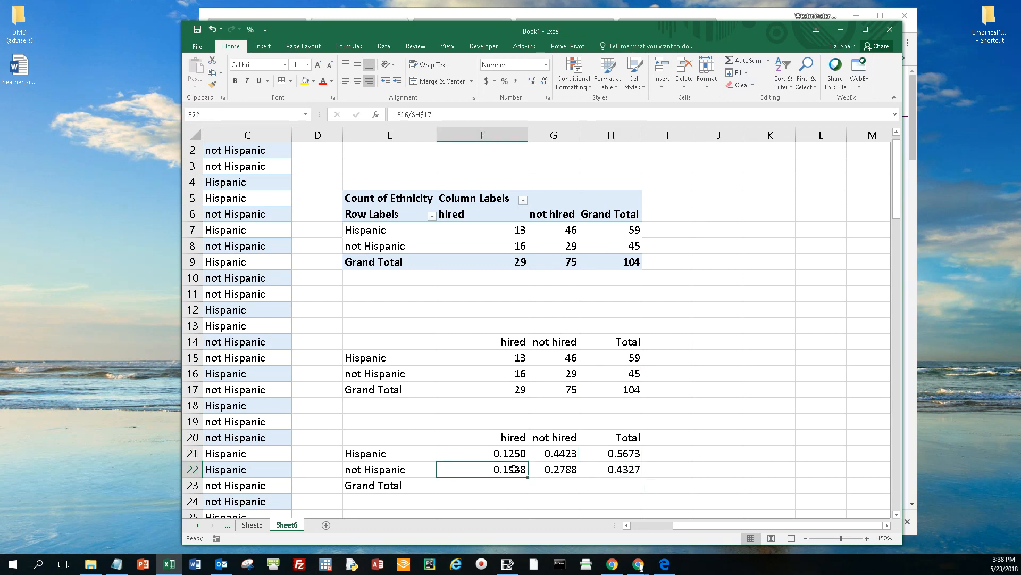
{"action": "left_click_drag", "start_coordinate": [511, 453], "coordinate": [513, 473]}
{"action": "left_click", "coordinate": [513, 483]}
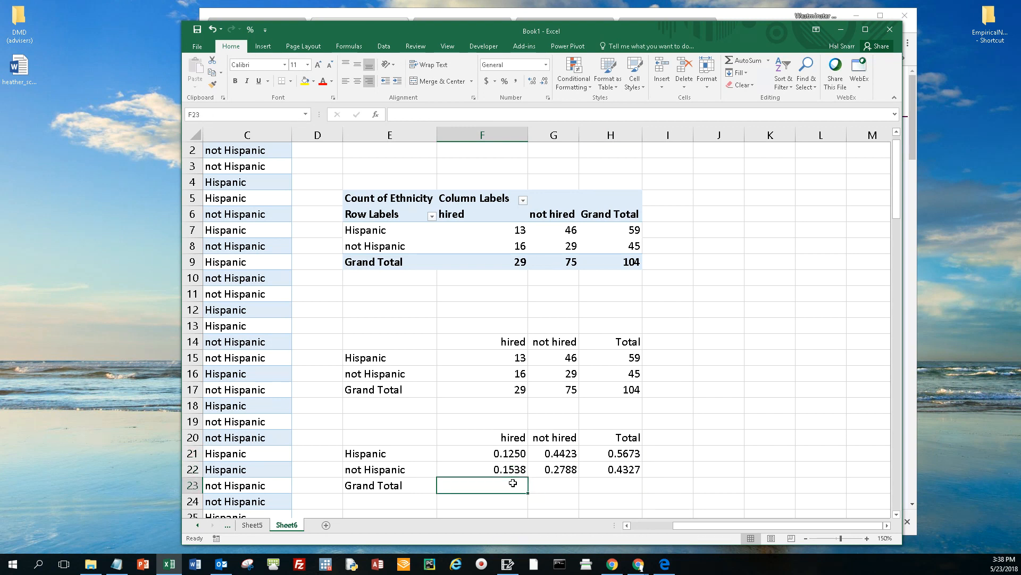
{"action": "left_click", "coordinate": [514, 468]}
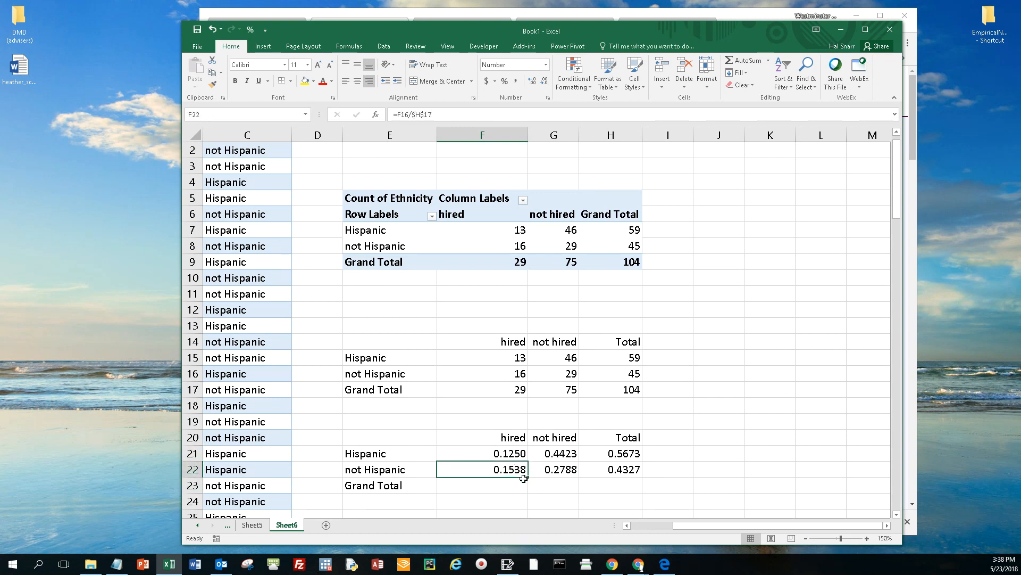
{"action": "left_click_drag", "start_coordinate": [529, 478], "coordinate": [529, 490]}
{"action": "left_click", "coordinate": [514, 485]}
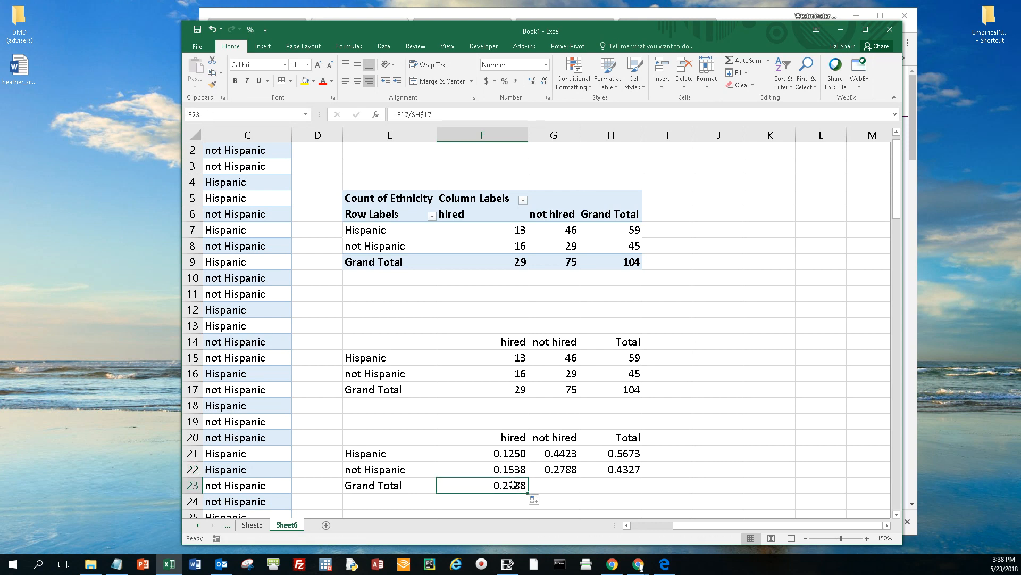
{"action": "double_click", "coordinate": [514, 485]}
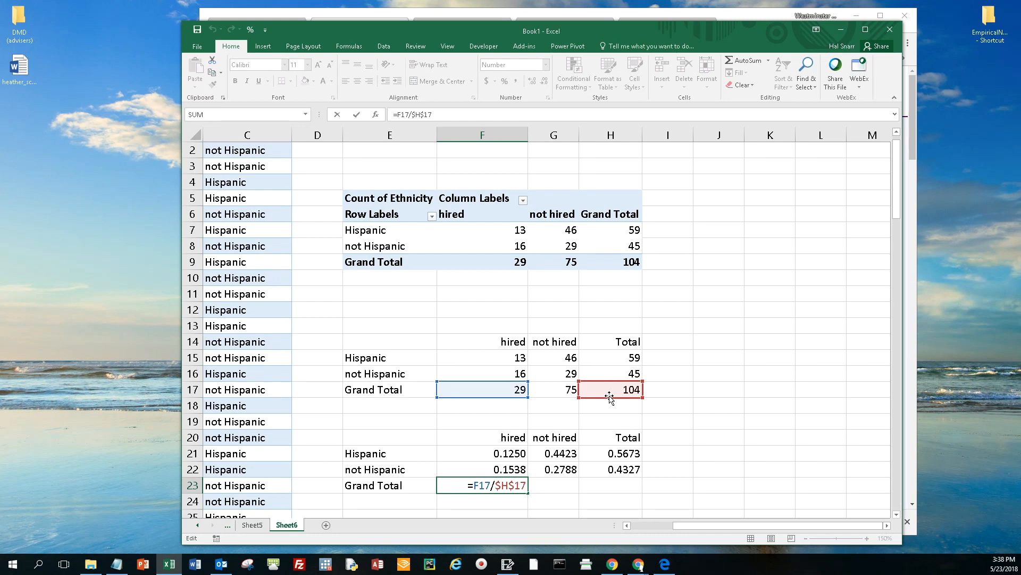
{"action": "key", "text": "Return"}
Step: Fill the F23 formula across to G23 for the not hired total proportion, and check its references
{"action": "left_click", "coordinate": [518, 486]}
{"action": "left_click_drag", "start_coordinate": [527, 493], "coordinate": [557, 494]}
{"action": "left_click", "coordinate": [557, 488]}
{"action": "double_click", "coordinate": [558, 488]}
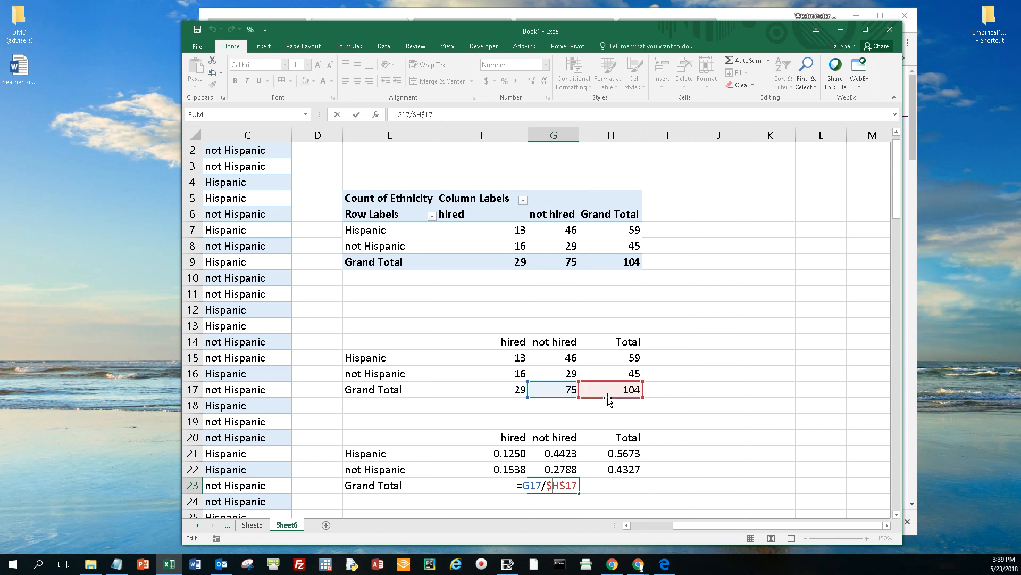
{"action": "key", "text": "Return"}
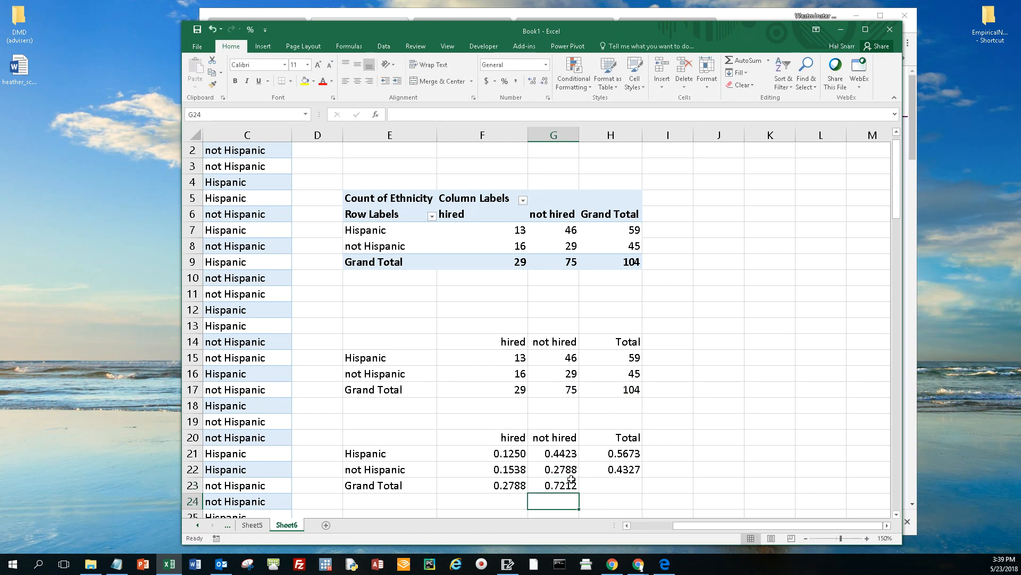
{"action": "left_click", "coordinate": [602, 487]}
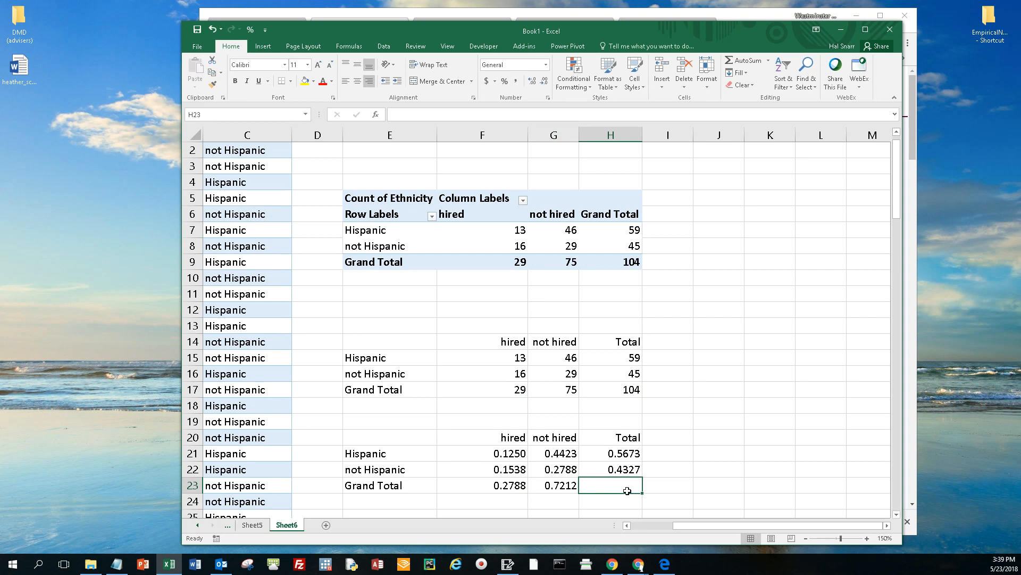
Step: Fill the total column formula into H23 so it reads =H17/$H$17, and check its references
{"action": "left_click_drag", "start_coordinate": [486, 456], "coordinate": [553, 471]}
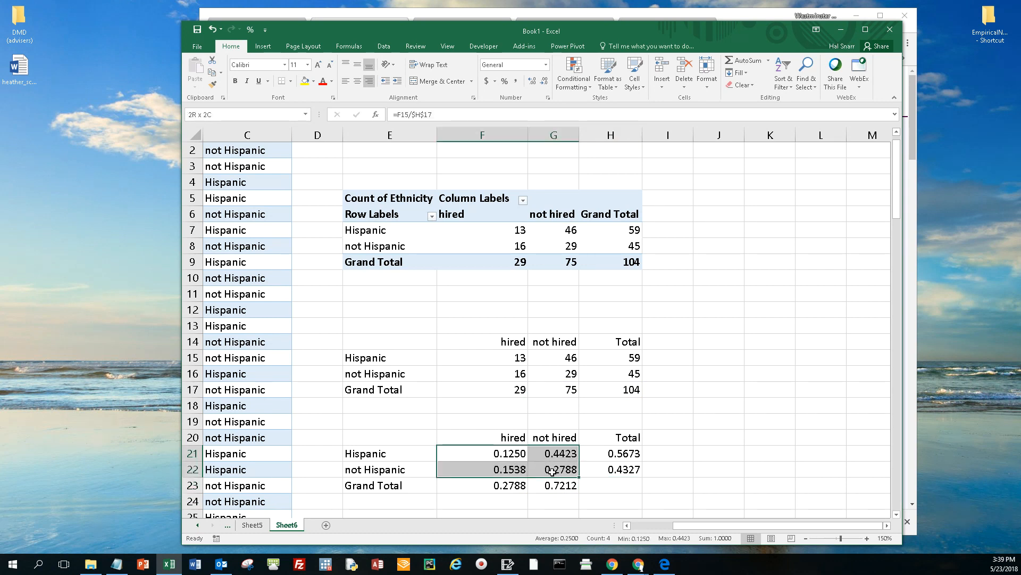
{"action": "left_click_drag", "start_coordinate": [553, 471], "coordinate": [543, 487]}
{"action": "left_click_drag", "start_coordinate": [611, 455], "coordinate": [644, 490]}
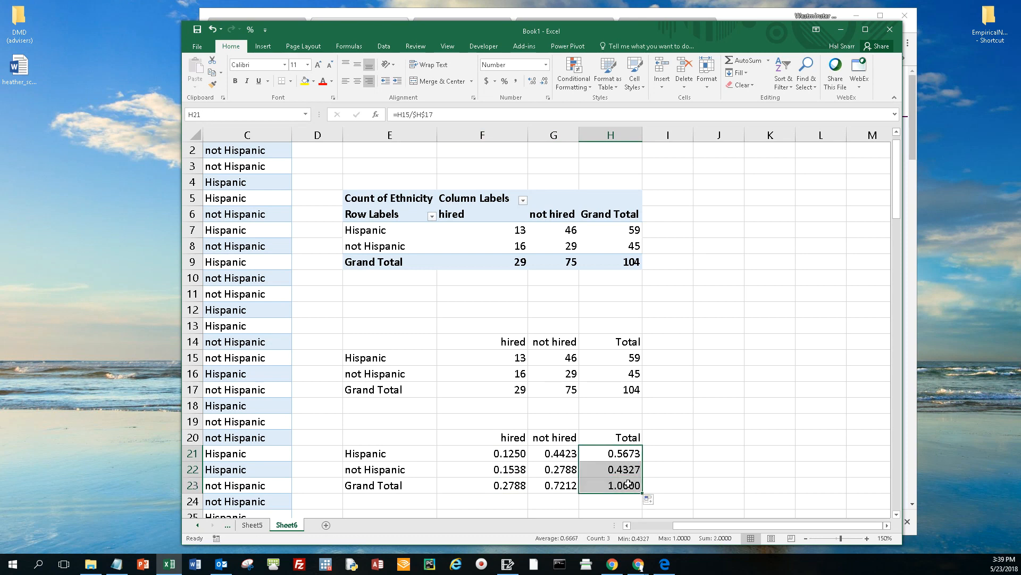
{"action": "double_click", "coordinate": [627, 485]}
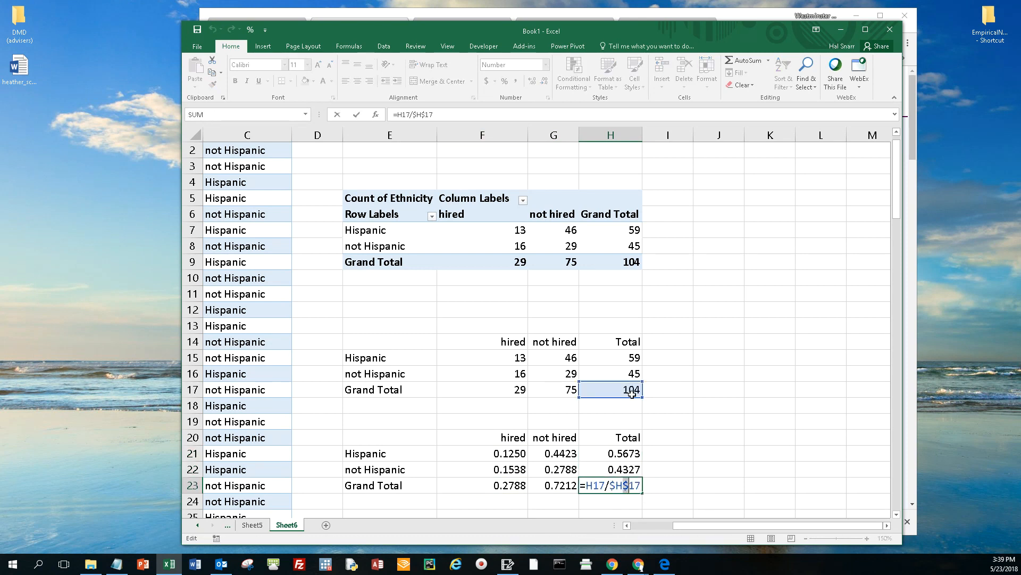
{"action": "key", "text": "Return"}
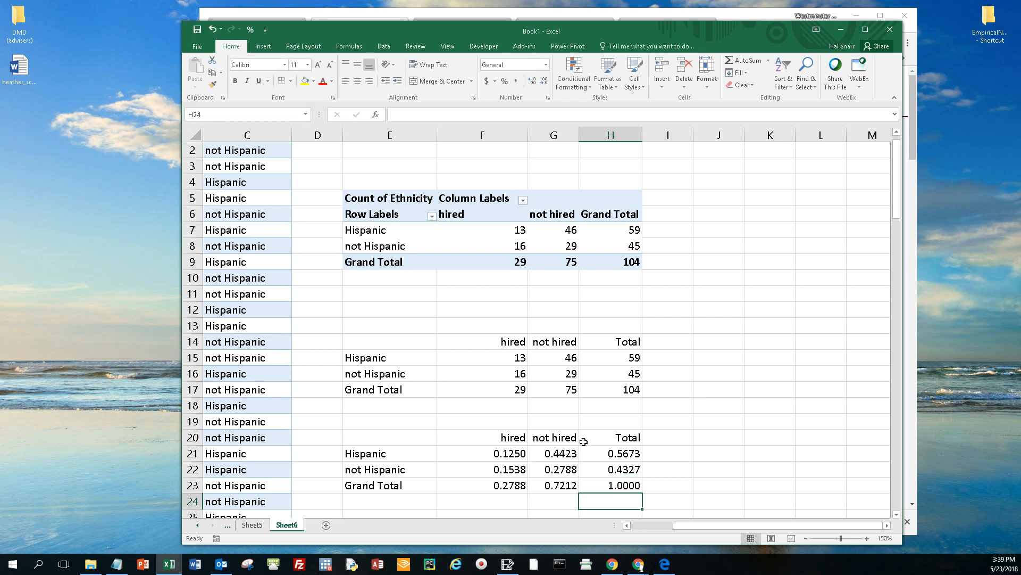
Step: Review the joint probabilities in F21:G22 and the marginal totals in row 23 and column H
{"action": "left_click_drag", "start_coordinate": [509, 455], "coordinate": [522, 490]}
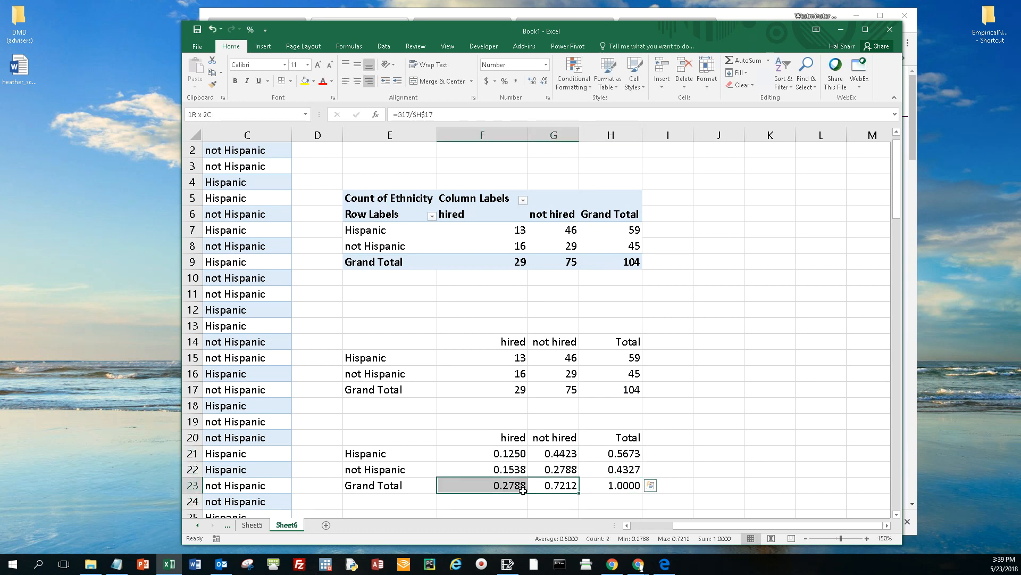
{"action": "left_click", "coordinate": [617, 484]}
{"action": "left_click_drag", "start_coordinate": [524, 458], "coordinate": [564, 469]}
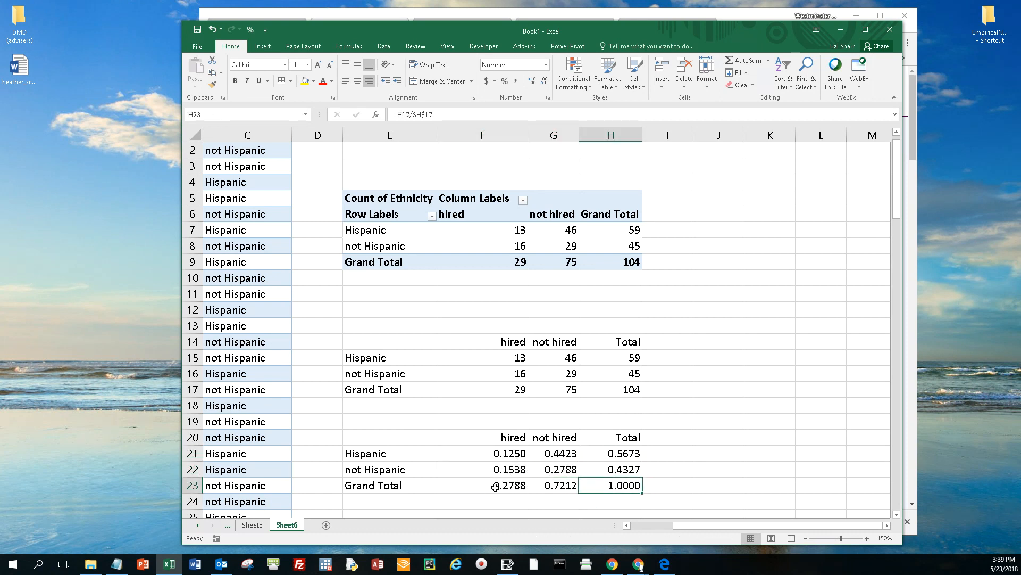
{"action": "left_click_drag", "start_coordinate": [496, 487], "coordinate": [591, 486]}
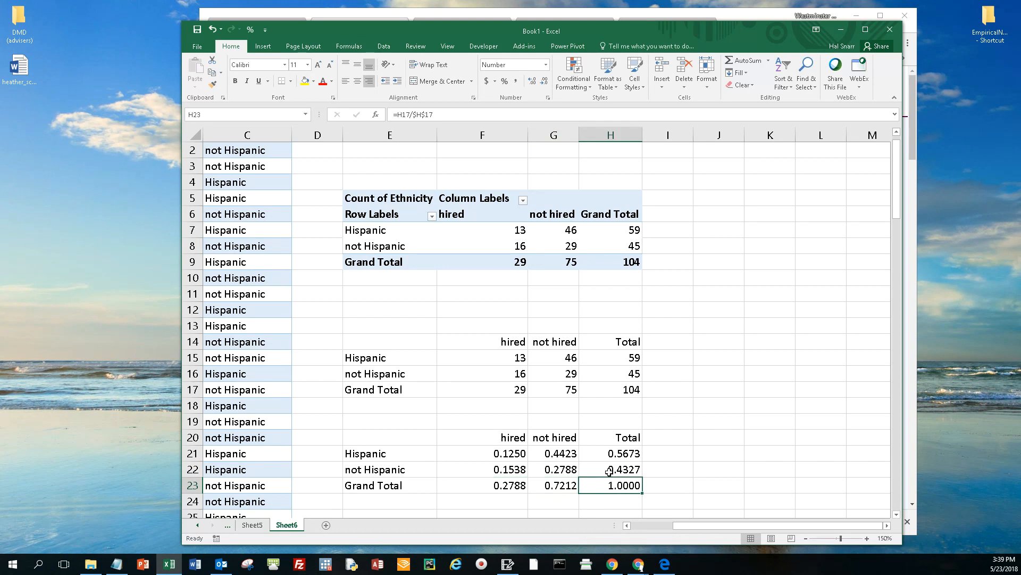
{"action": "left_click", "coordinate": [621, 458]}
{"action": "left_click_drag", "start_coordinate": [622, 466], "coordinate": [621, 469]}
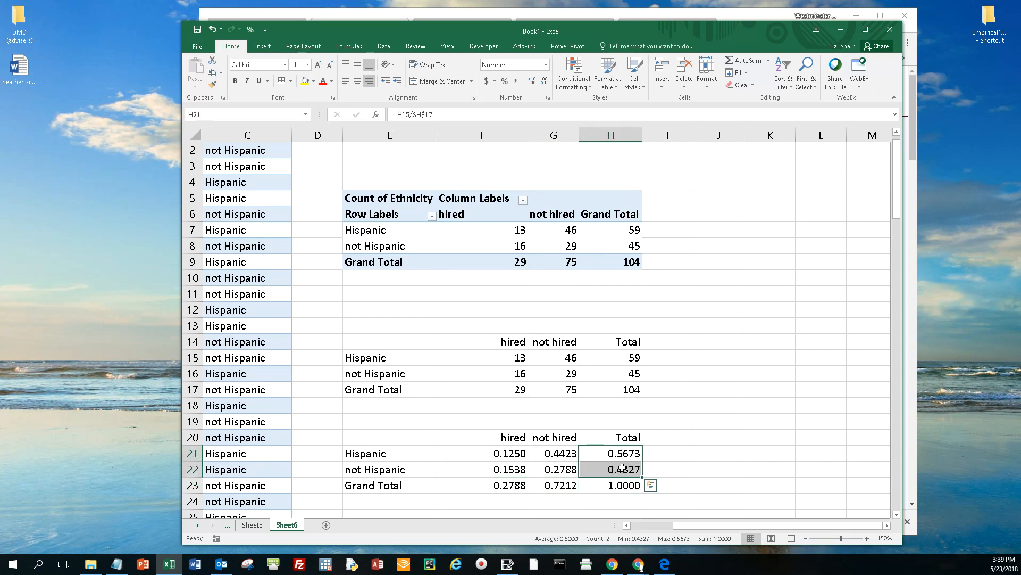
Step: Arrange the workbook and browser windows so the Excel probabilities and the joint probability table are both visible
{"action": "left_click_drag", "start_coordinate": [714, 37], "coordinate": [410, 24]}
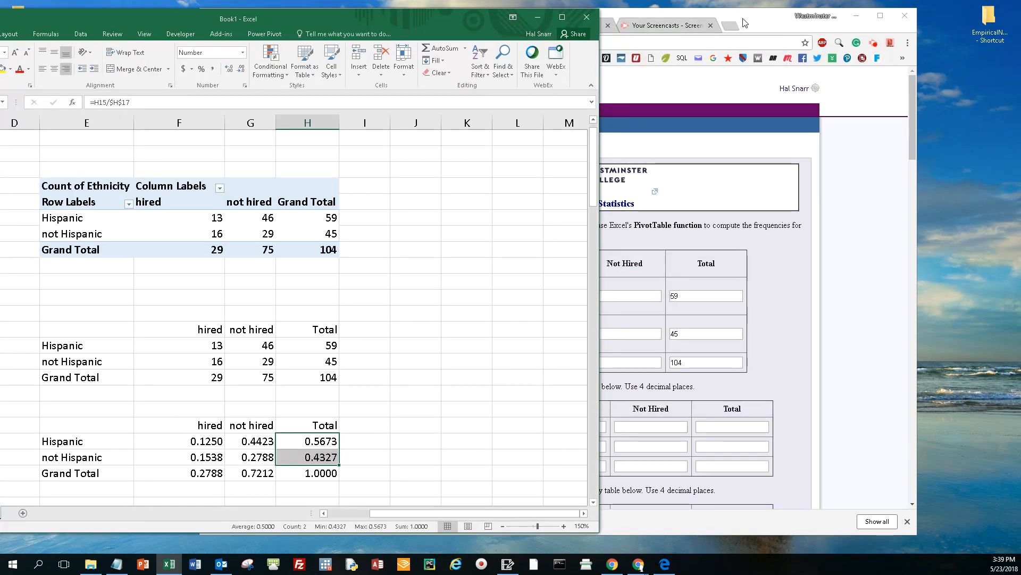
{"action": "left_click", "coordinate": [601, 17]}
{"action": "left_click_drag", "start_coordinate": [565, 17], "coordinate": [631, 10]}
{"action": "left_click_drag", "start_coordinate": [184, 24], "coordinate": [88, 20]}
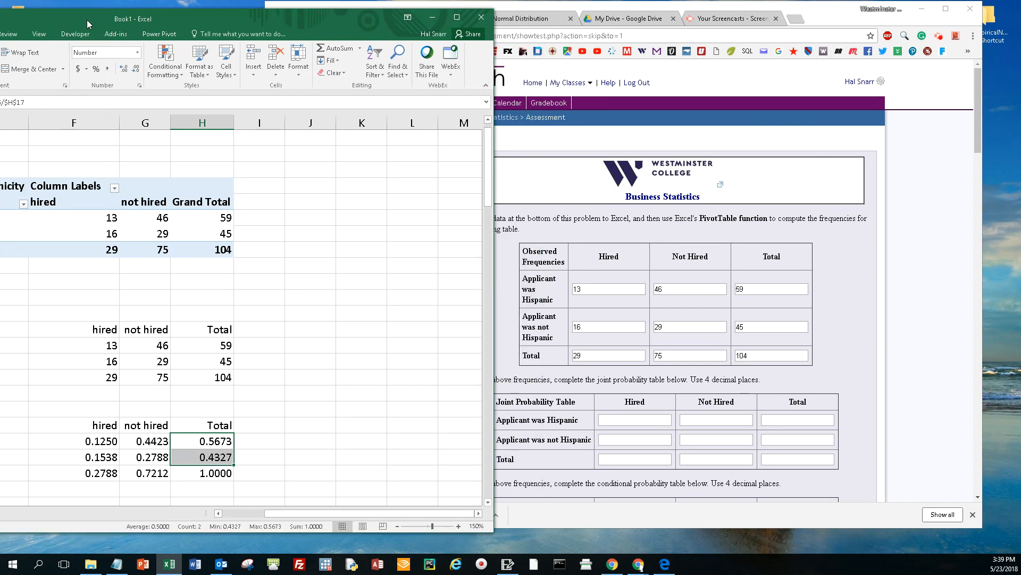
Step: In MyOpenMath's joint probability table, fill the Hispanic row with 0.1250 hired, 0.4423 not hired and 0.5673 total
{"action": "left_click", "coordinate": [654, 421]}
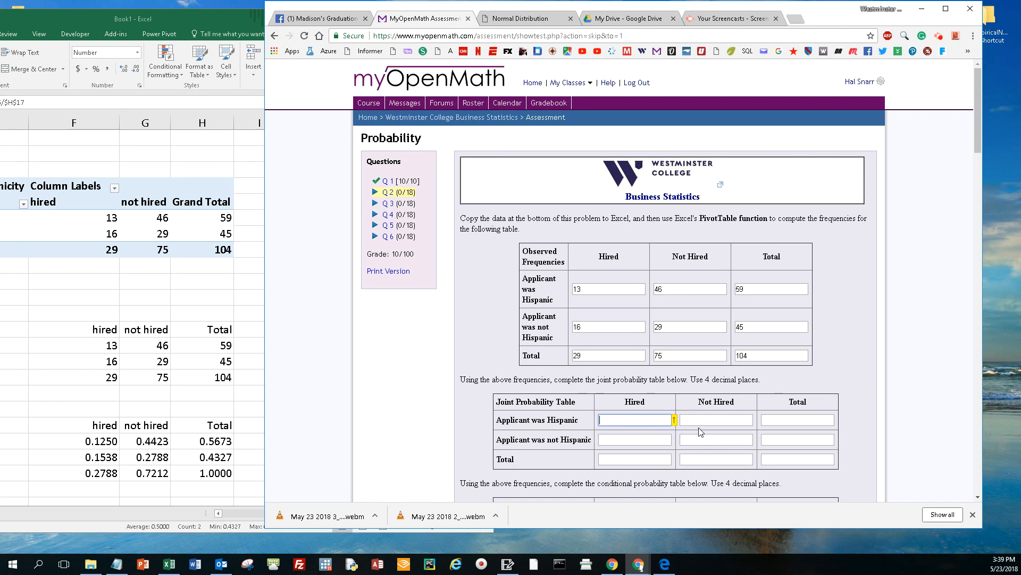
{"action": "type", "text": "0.125"}
{"action": "key", "text": "Tab"}
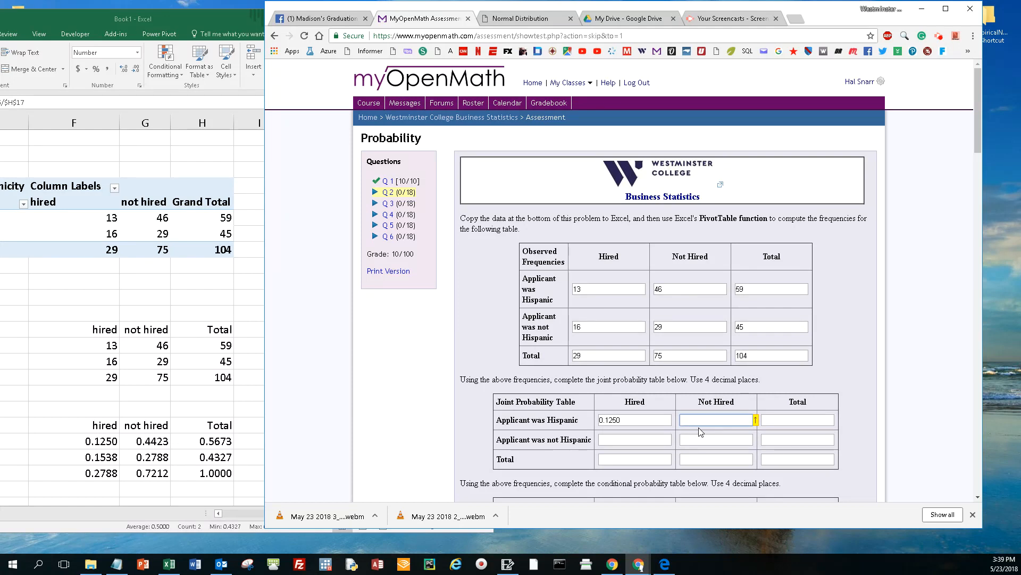
{"action": "type", "text": "0.4423"}
{"action": "key", "text": "Tab"}
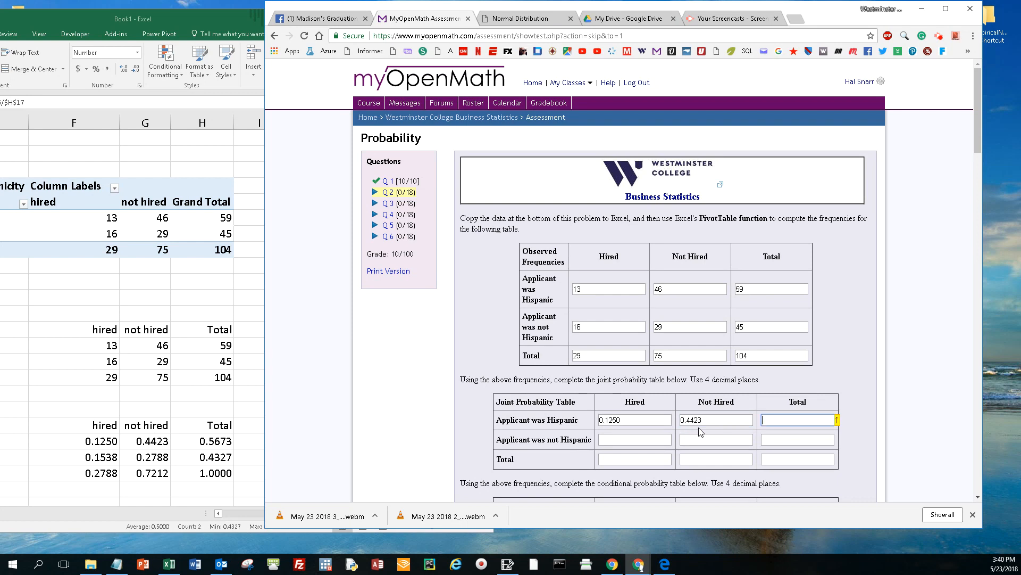
{"action": "type", "text": "0.5673"}
{"action": "key", "text": "Tab"}
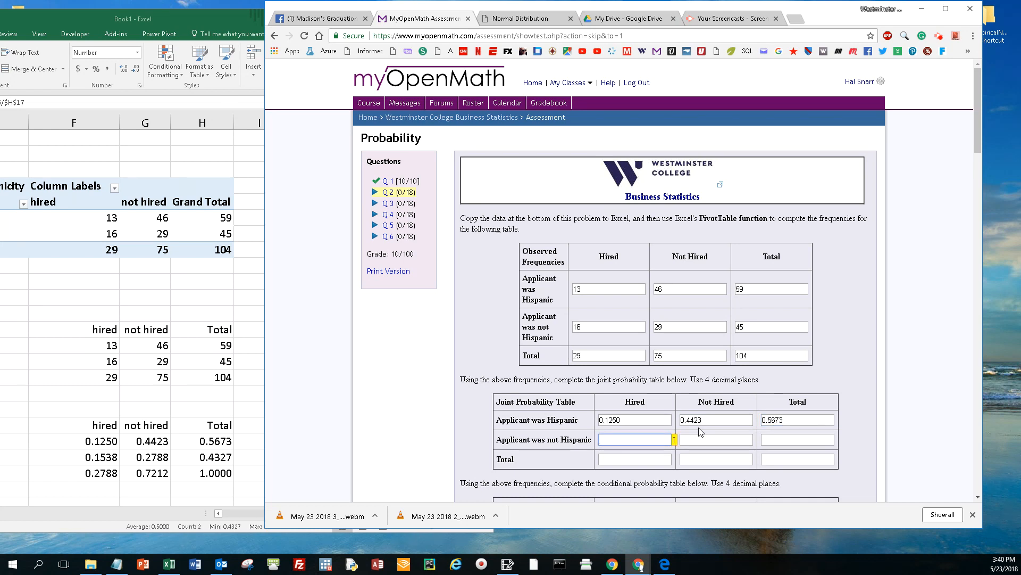
Step: Fill the joint probability table's not Hispanic row with 0.1538 hired, 0.2788 not hired and 0.4327 total
{"action": "type", "text": "0.1538"}
{"action": "key", "text": "Tab"}
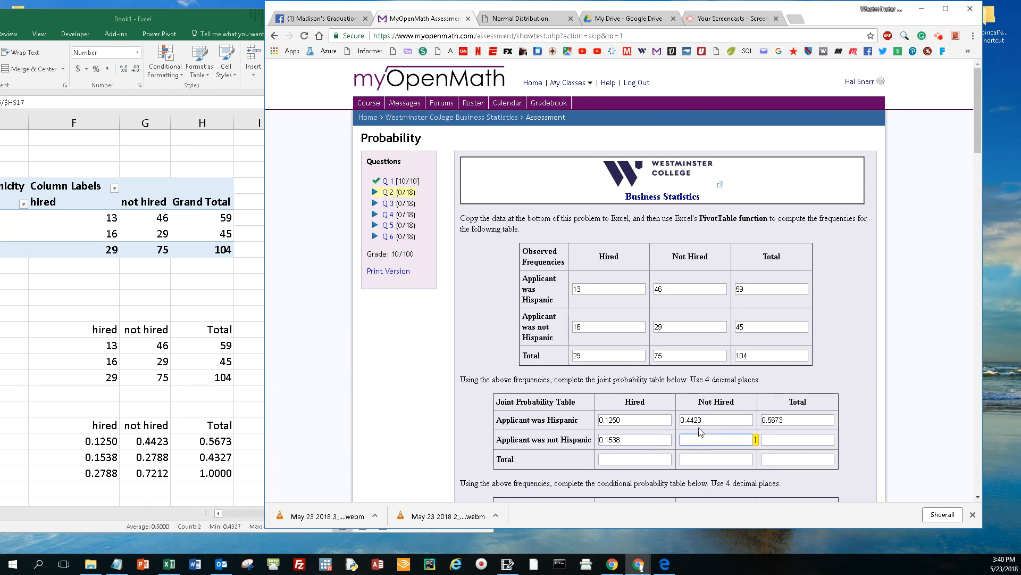
{"action": "type", "text": "0.2788"}
{"action": "key", "text": "Tab"}
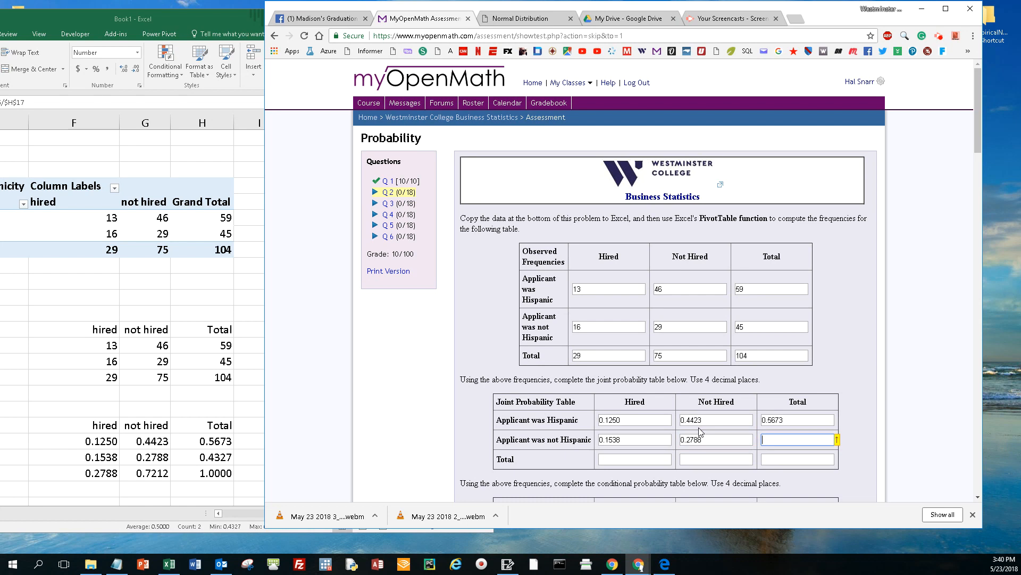
{"action": "type", "text": "0.4327"}
{"action": "key", "text": "Tab"}
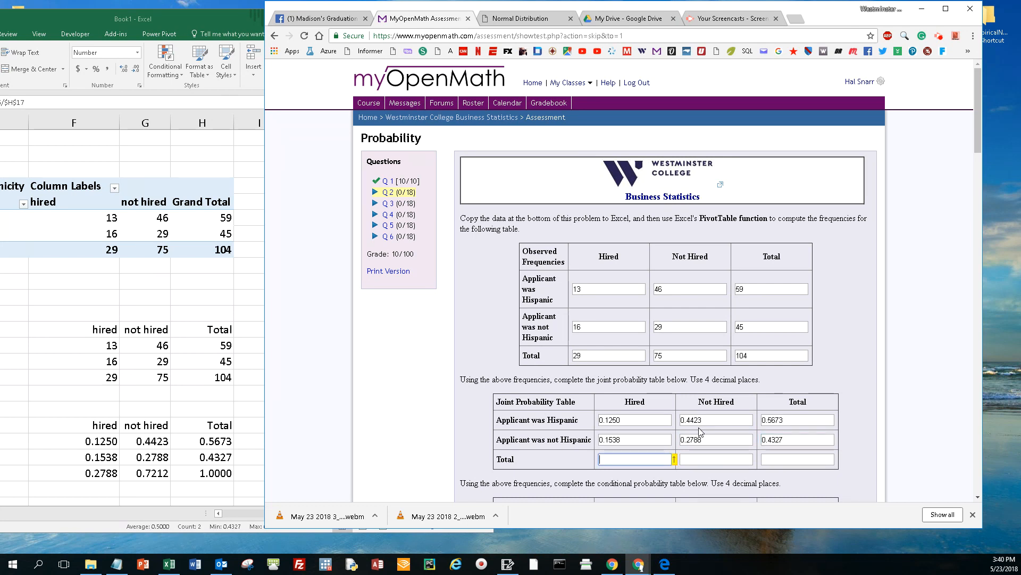
Step: Fill the joint probability table's Total row with 0.2788 hired, 0.7212 not hired and 1.0000 total
{"action": "type", "text": "0.2788"}
{"action": "key", "text": "Tab"}
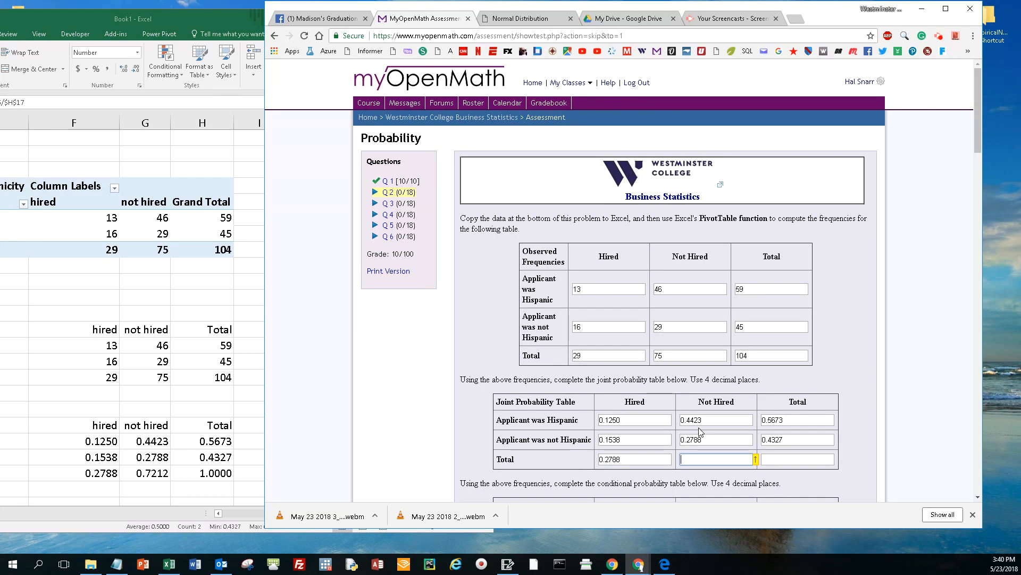
{"action": "type", "text": "0.7212"}
{"action": "key", "text": "Tab"}
{"action": "type", "text": "1.00"}
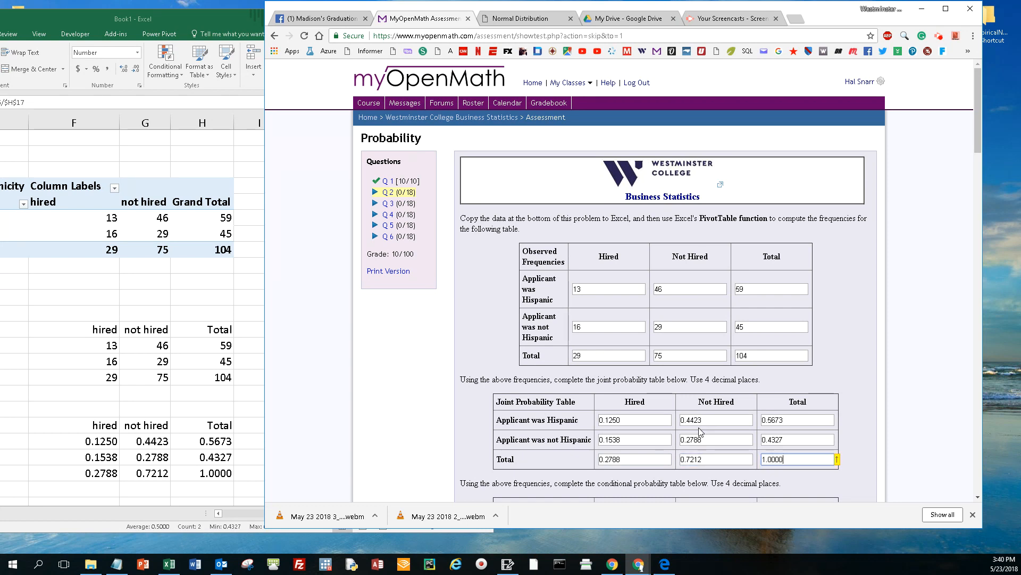
Step: Submit the partially answered question for scoring, and check the marks on the joint probability table
{"action": "scroll", "coordinate": [809, 441], "scroll_direction": "down", "scroll_amount": 1}
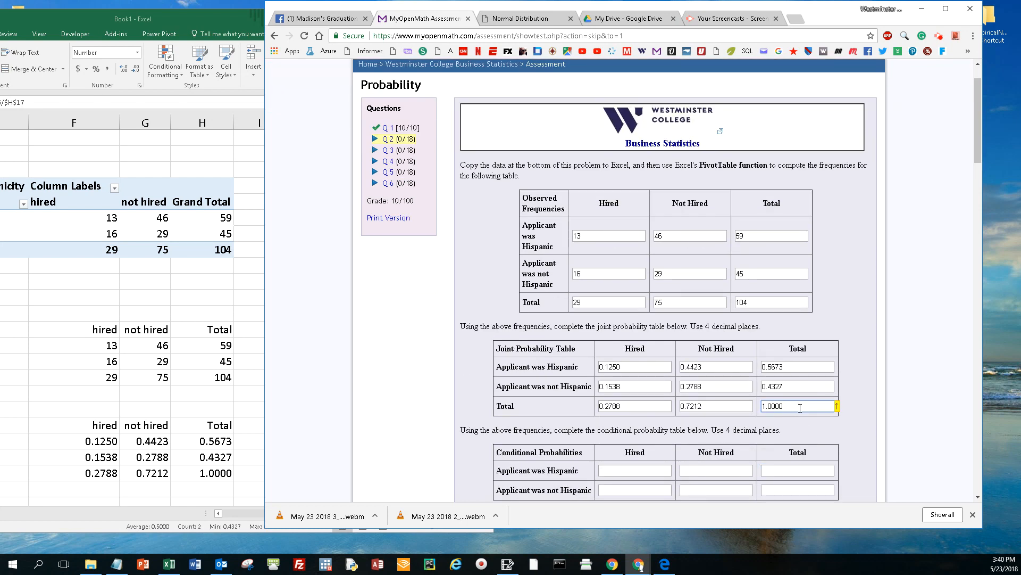
{"action": "key", "text": "Return"}
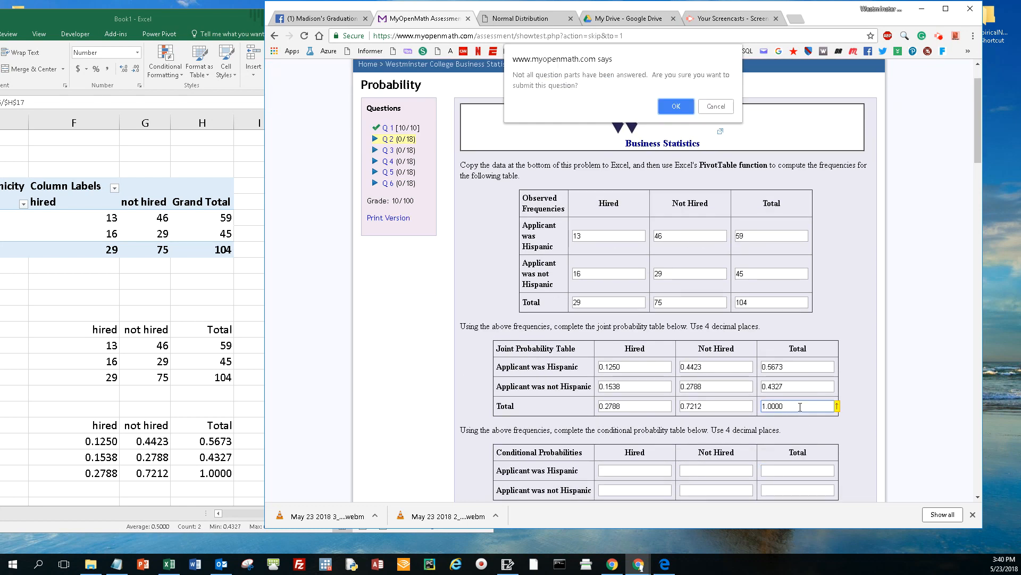
{"action": "left_click", "coordinate": [672, 109]}
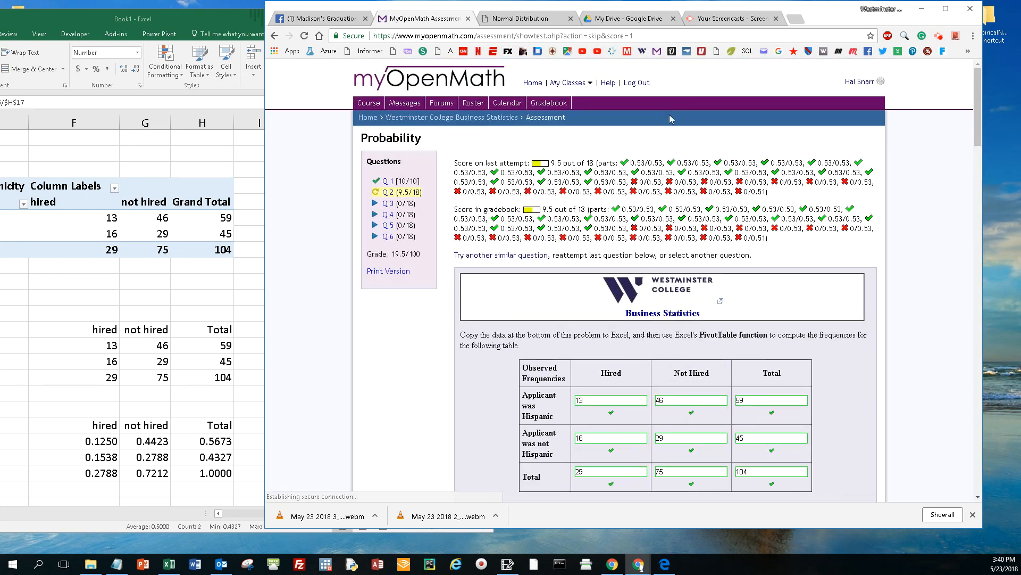
{"action": "scroll", "coordinate": [670, 116], "scroll_direction": "down", "scroll_amount": 3}
{"action": "scroll", "coordinate": [668, 133], "scroll_direction": "down", "scroll_amount": 4}
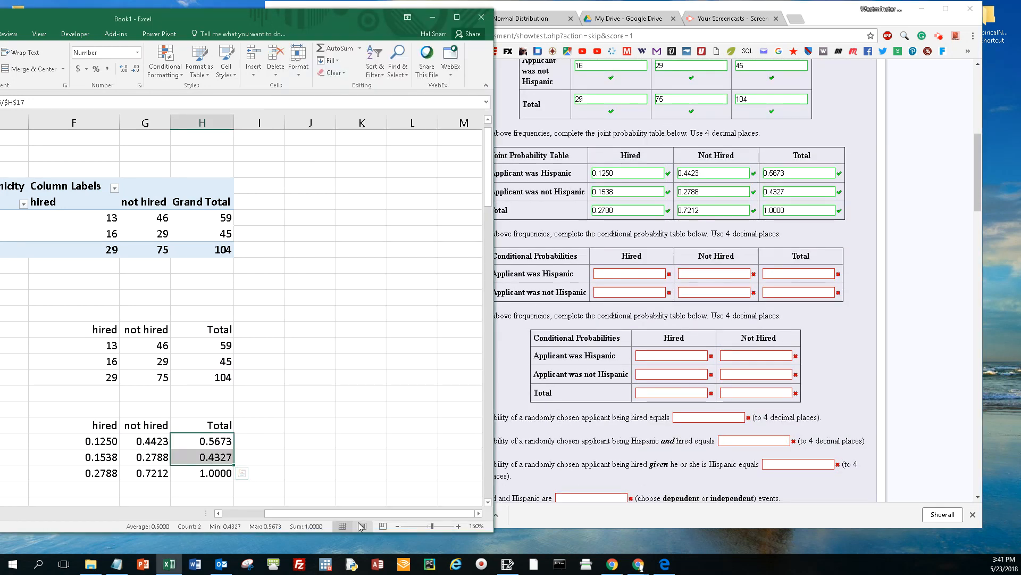
Step: In Excel, copy the joint probability table without its Grand Total row, E20:H22, to E26
{"action": "left_click_drag", "start_coordinate": [360, 513], "coordinate": [318, 513]}
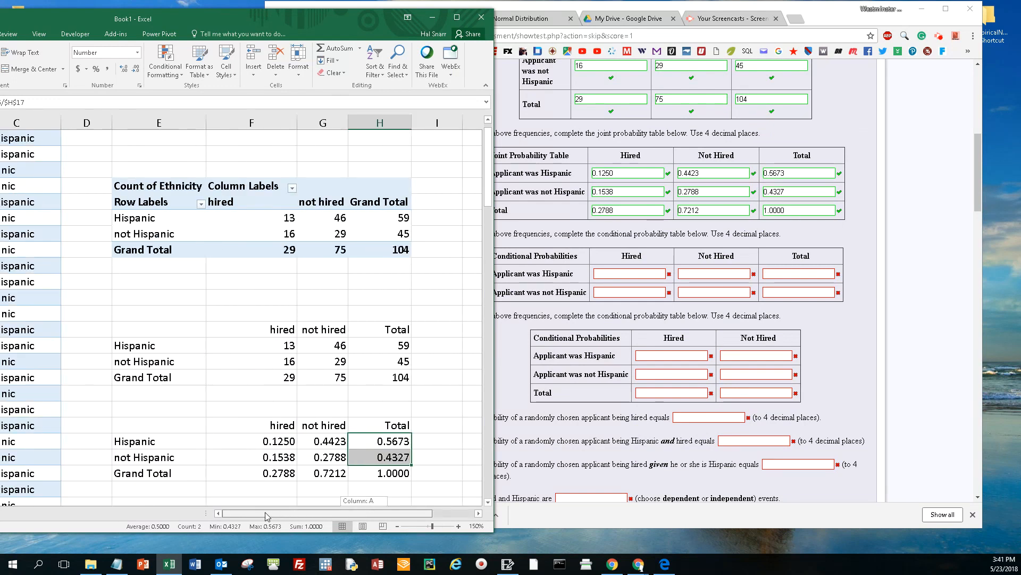
{"action": "left_click", "coordinate": [132, 427]}
{"action": "mouse_move", "coordinate": [132, 427]}
{"action": "left_mouse_down"}
{"action": "mouse_move", "coordinate": [154, 458]}
{"action": "mouse_move", "coordinate": [385, 460]}
{"action": "left_mouse_up"}
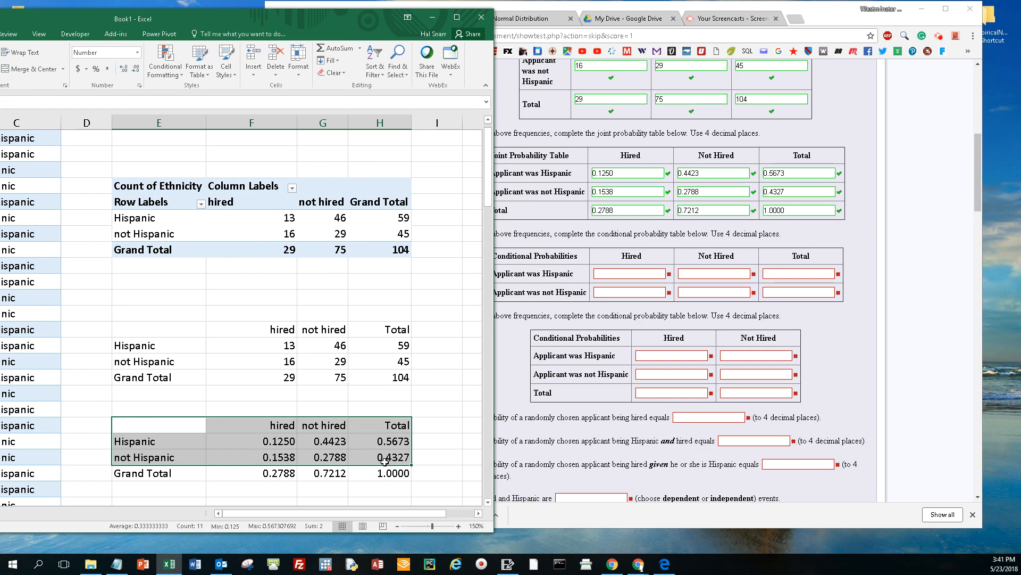
{"action": "key", "text": "ctrl+c"}
{"action": "scroll", "coordinate": [385, 461], "scroll_direction": "down", "scroll_amount": 2}
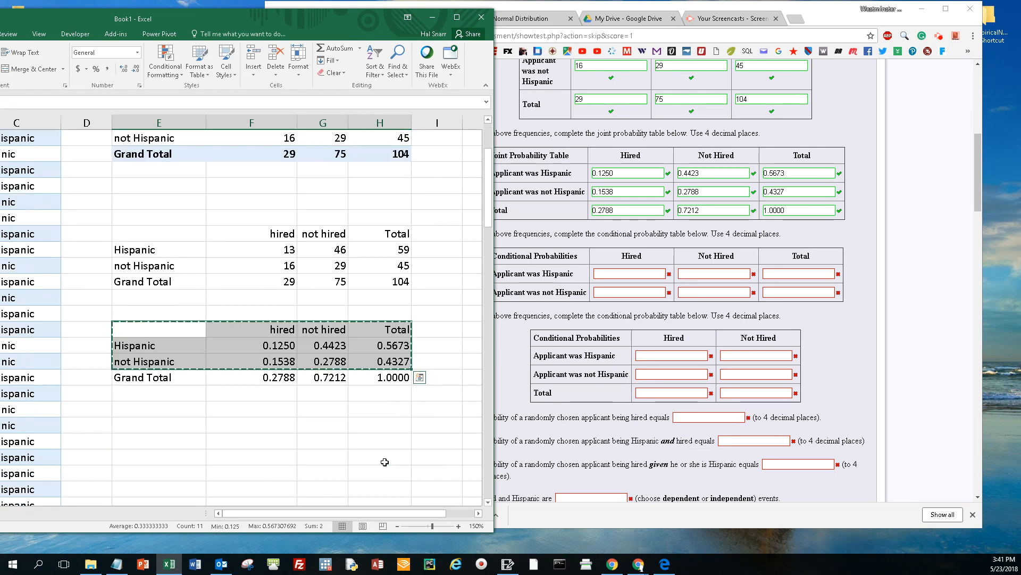
{"action": "left_click", "coordinate": [173, 427]}
{"action": "key", "text": "ctrl+v"}
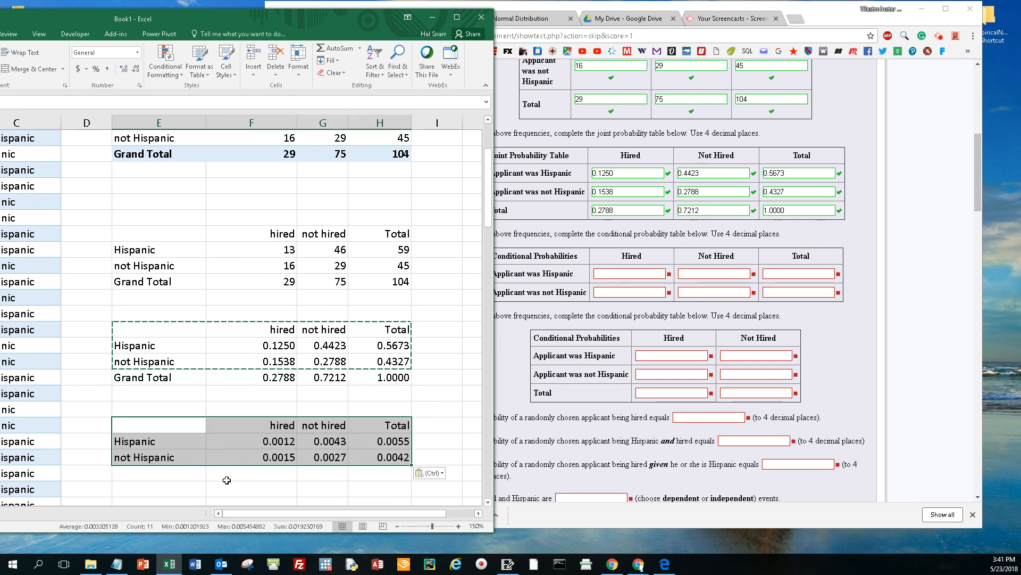
Step: Clear the copied numbers in F27:H28, keeping the row and column labels for the conditional table
{"action": "left_click_drag", "start_coordinate": [271, 441], "coordinate": [379, 458]}
{"action": "key", "text": "Delete"}
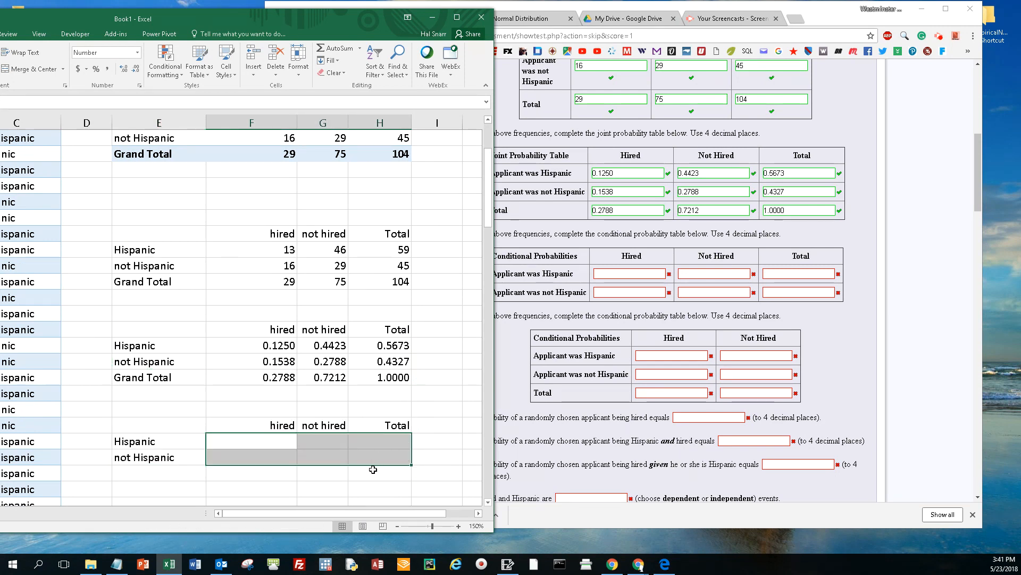
{"action": "left_click", "coordinate": [367, 414]}
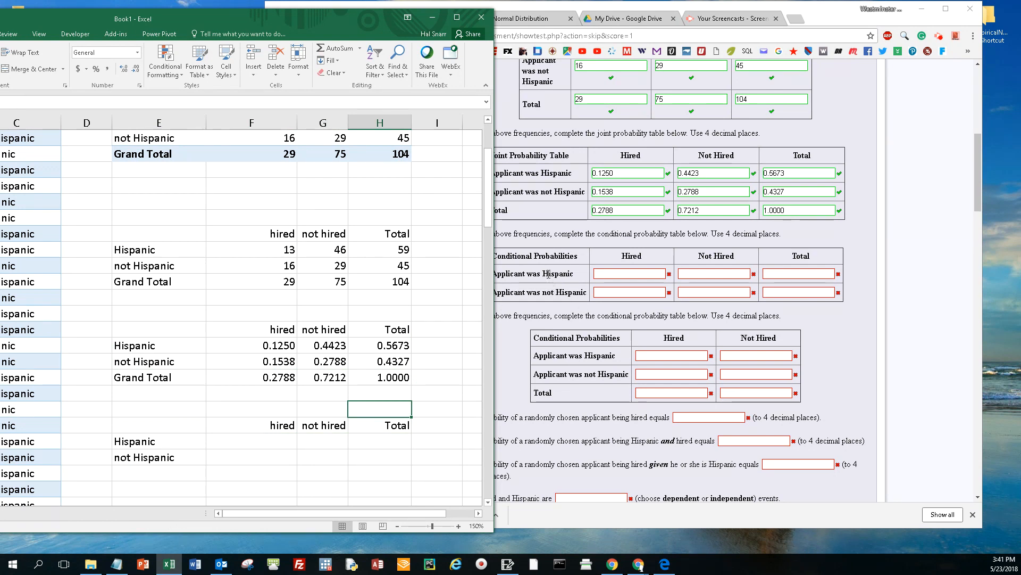
Step: Highlight the Hispanic row of the frequency table, E15:H15, in yellow
{"action": "left_click", "coordinate": [640, 274]}
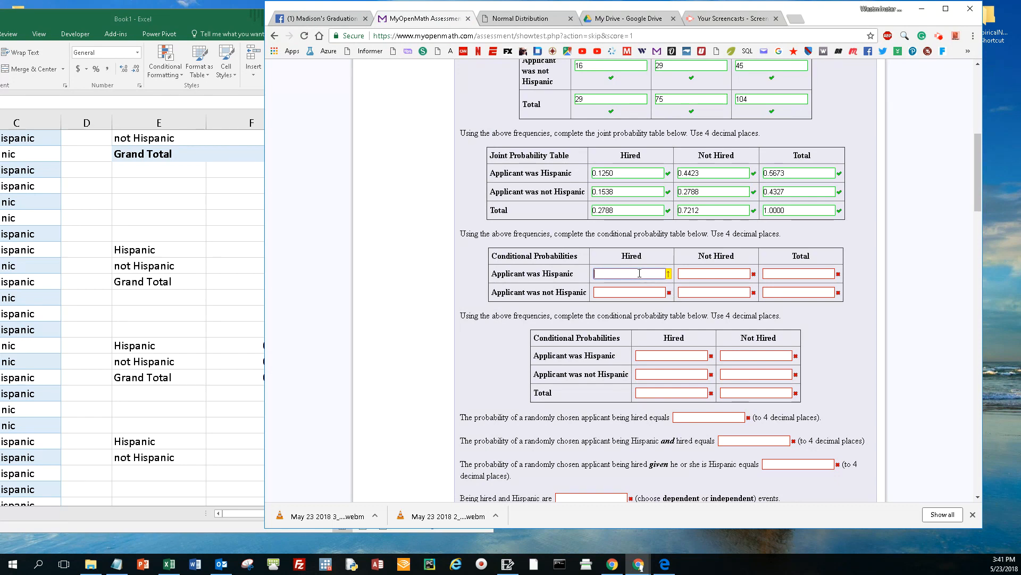
{"action": "key", "text": "alt+Tab"}
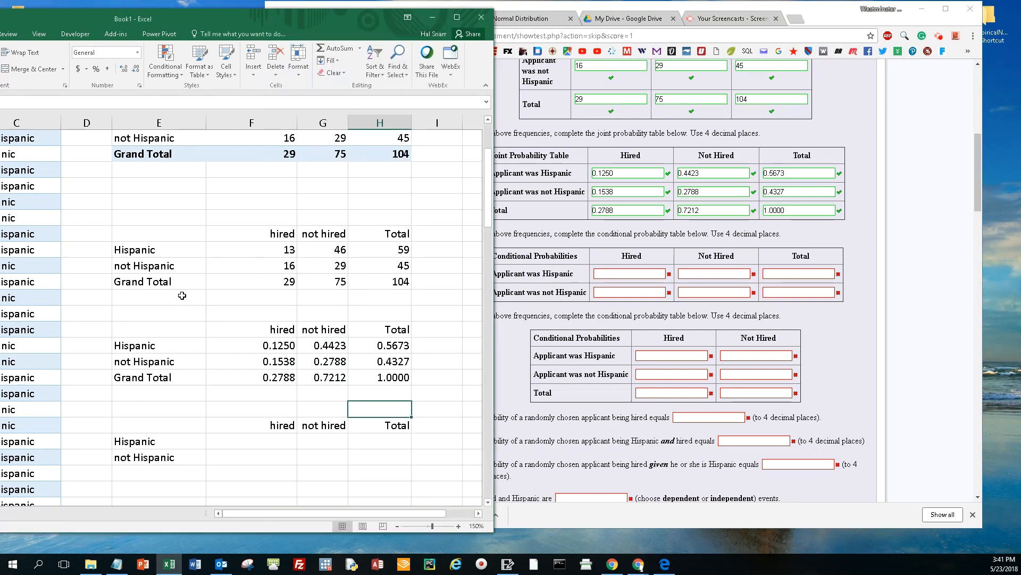
{"action": "left_click_drag", "start_coordinate": [125, 248], "coordinate": [407, 250]}
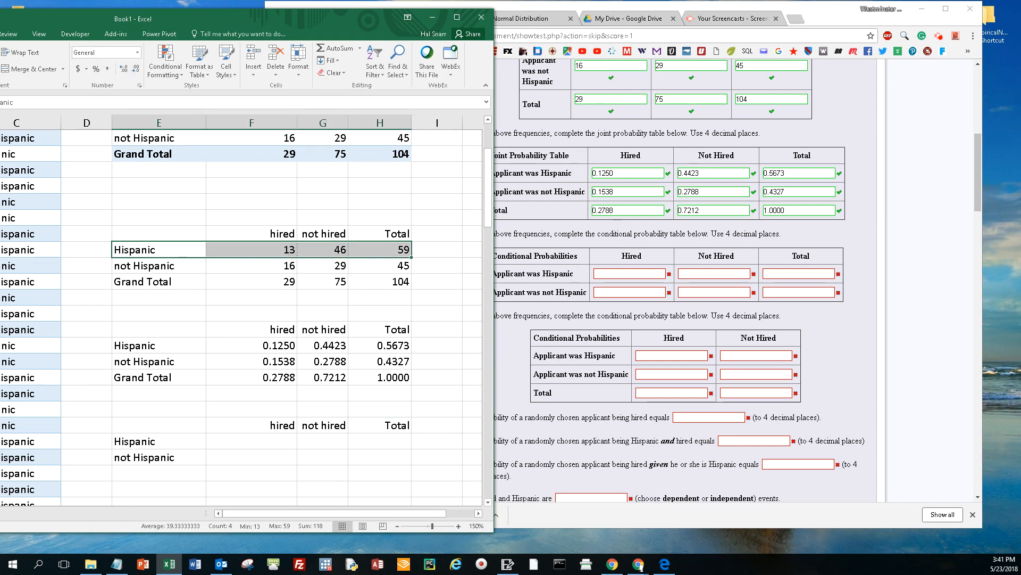
{"action": "left_click", "coordinate": [229, 393]}
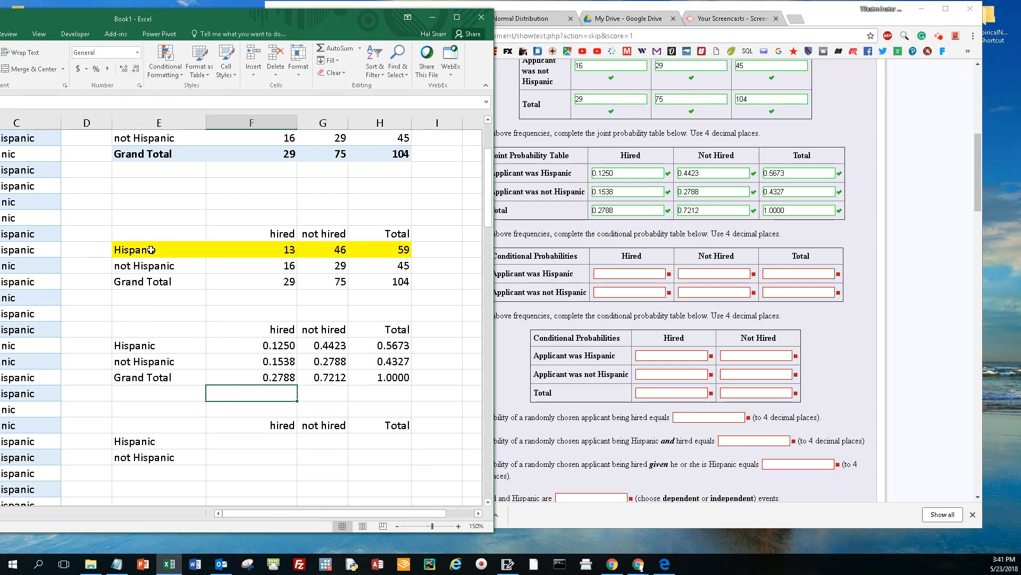
Step: Enter =F15/H15 in F27 to compute the probability of being hired given the applicant is Hispanic
{"action": "left_click", "coordinate": [403, 249]}
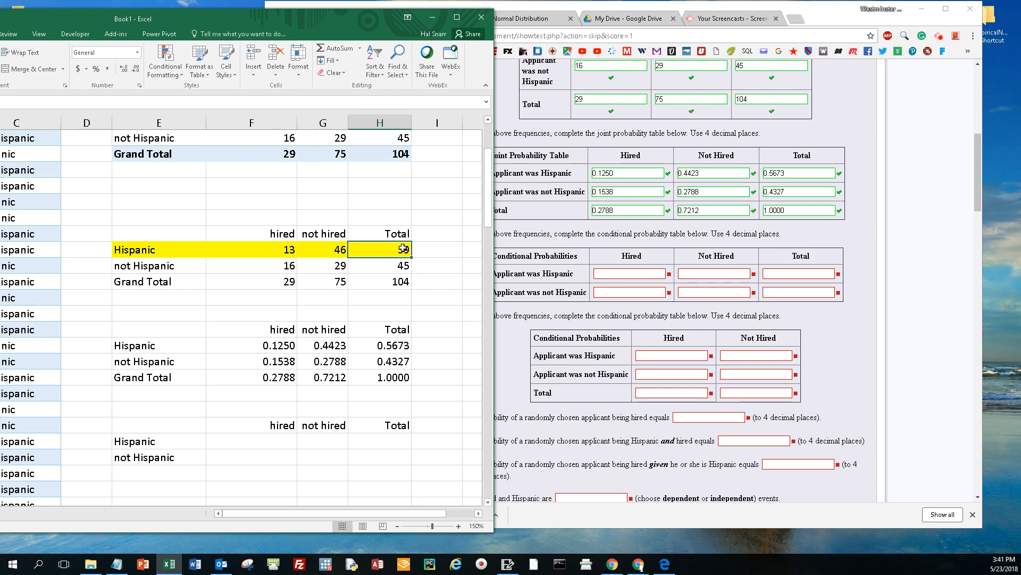
{"action": "left_click", "coordinate": [272, 252]}
{"action": "left_click", "coordinate": [266, 440]}
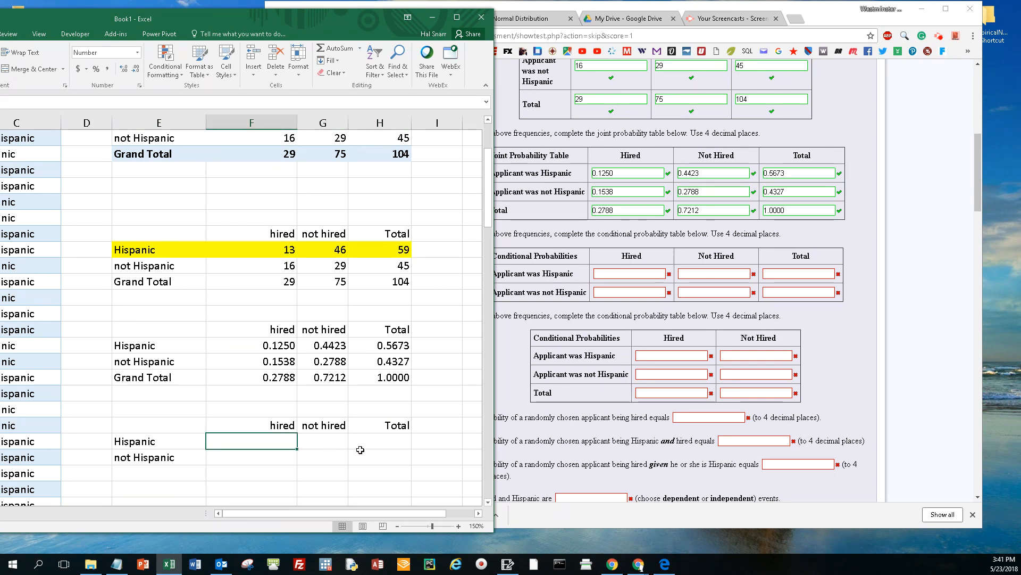
{"action": "type", "text": "="}
{"action": "key", "text": "Up"}
{"action": "key", "text": "Up"}
{"action": "key", "text": "Up"}
{"action": "key", "text": "Up"}
{"action": "key", "text": "Up"}
{"action": "key", "text": "Up"}
{"action": "key", "text": "Up"}
{"action": "key", "text": "Up"}
{"action": "key", "text": "Up"}
{"action": "key", "text": "Up"}
{"action": "key", "text": "Up"}
{"action": "key", "text": "Up"}
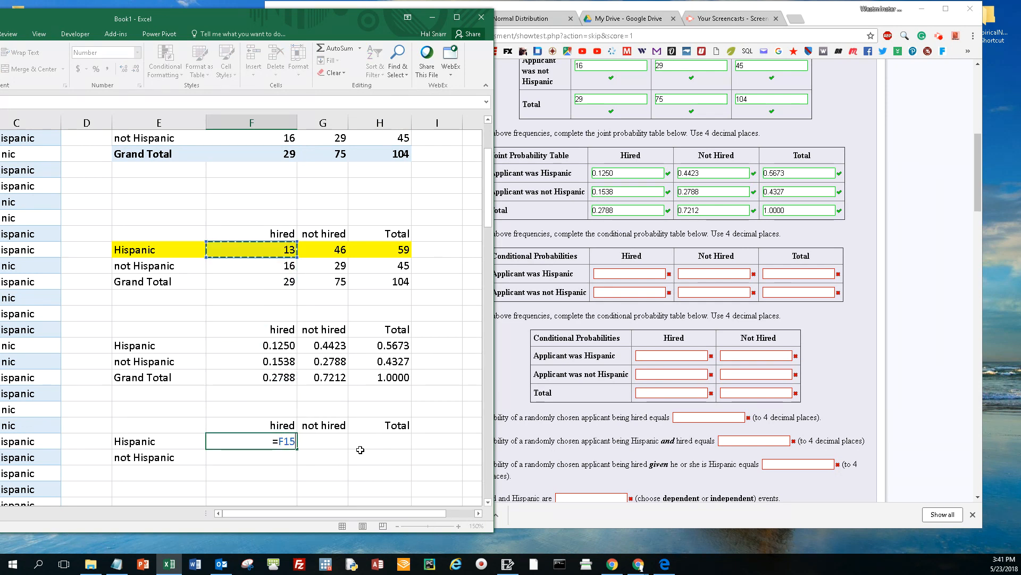
{"action": "type", "text": "/"}
{"action": "key", "text": "Up"}
{"action": "key", "text": "Up"}
{"action": "key", "text": "Up"}
{"action": "key", "text": "Up"}
{"action": "key", "text": "Up"}
{"action": "key", "text": "Up"}
{"action": "key", "text": "Up"}
{"action": "key", "text": "Up"}
{"action": "key", "text": "Up"}
{"action": "key", "text": "Up"}
{"action": "key", "text": "Up"}
{"action": "key", "text": "Up"}
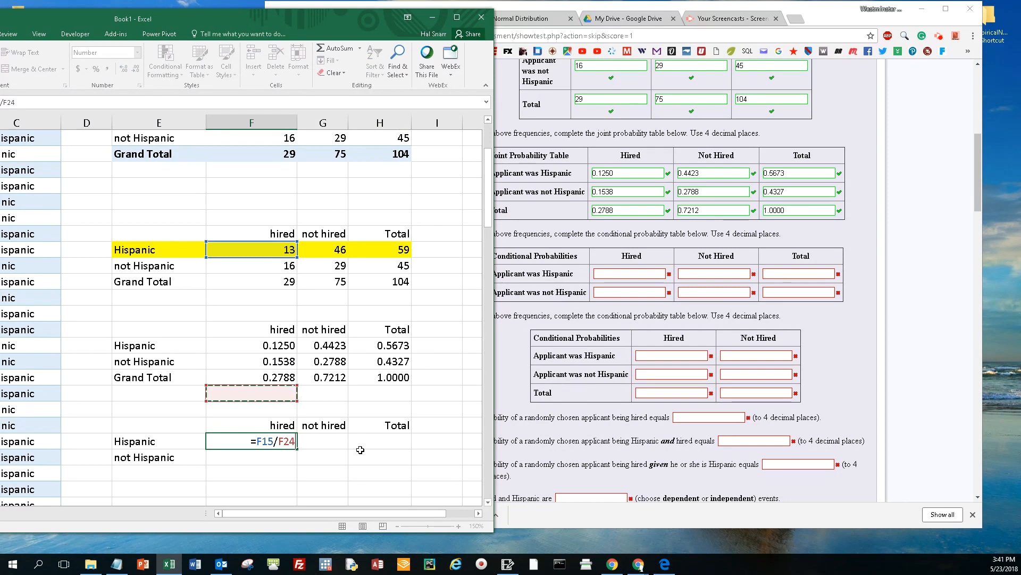
{"action": "key", "text": "Right"}
{"action": "key", "text": "Right"}
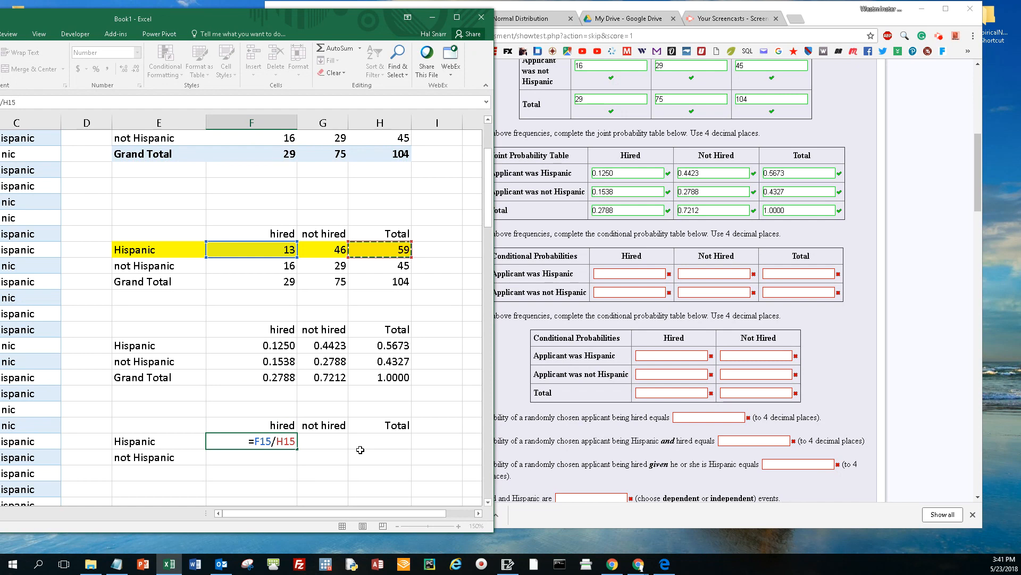
{"action": "key", "text": "ctrl+Return"}
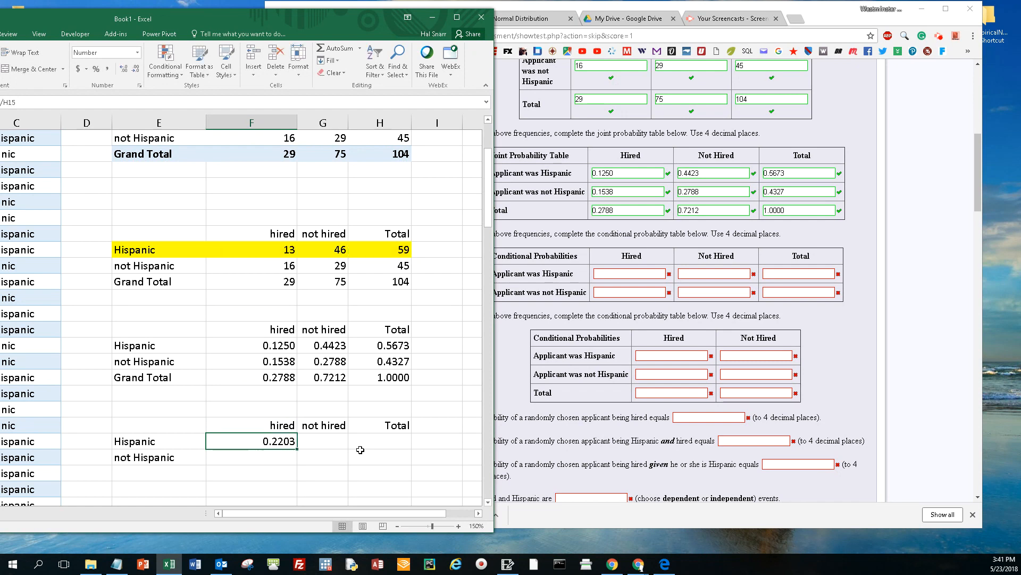
Step: Change the formula in F27 to =F15/$H15, making only the column of the row-total reference absolute
{"action": "double_click", "coordinate": [286, 440]}
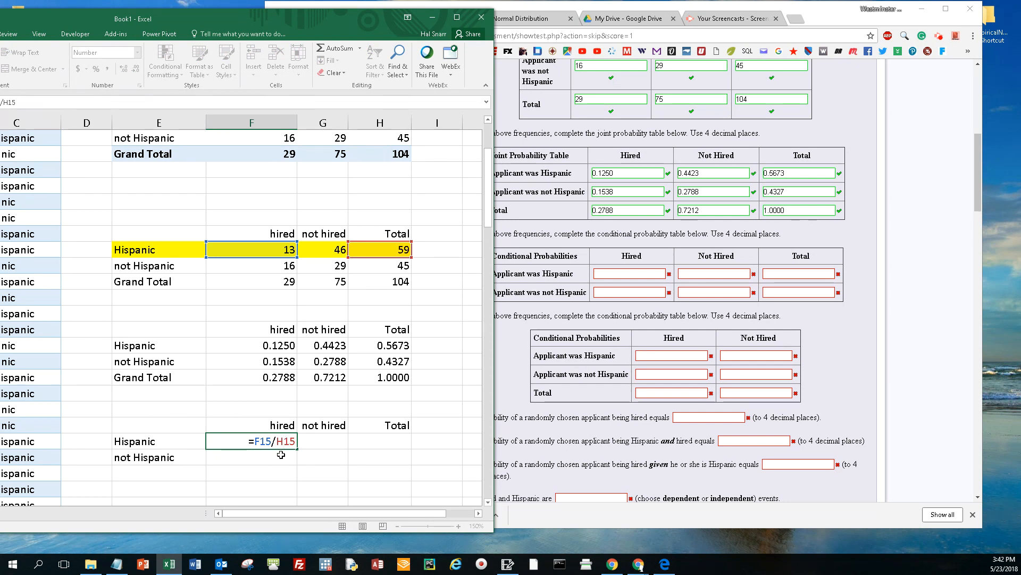
{"action": "key", "text": "F4"}
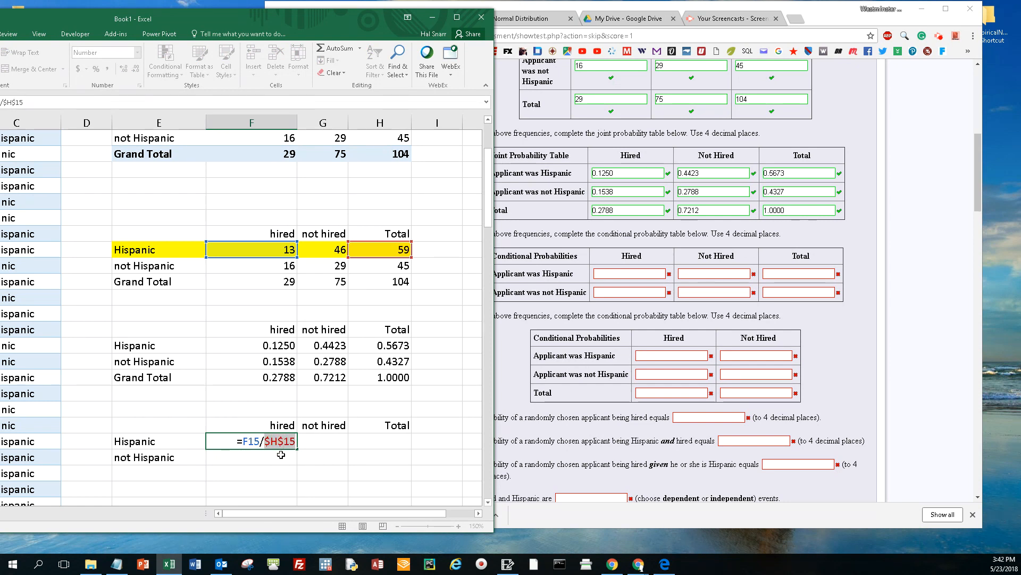
{"action": "key", "text": "F4"}
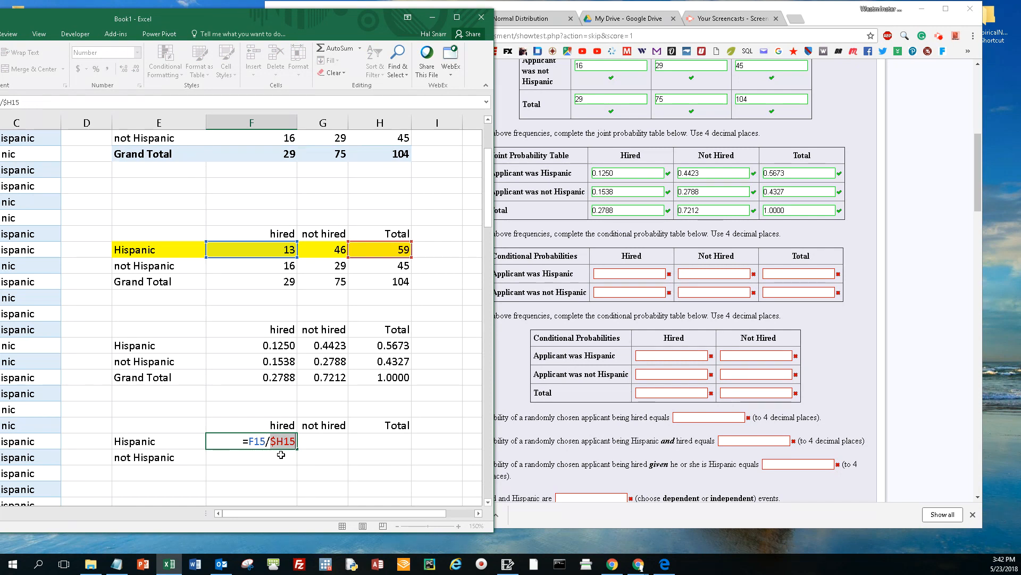
{"action": "key", "text": "F4"}
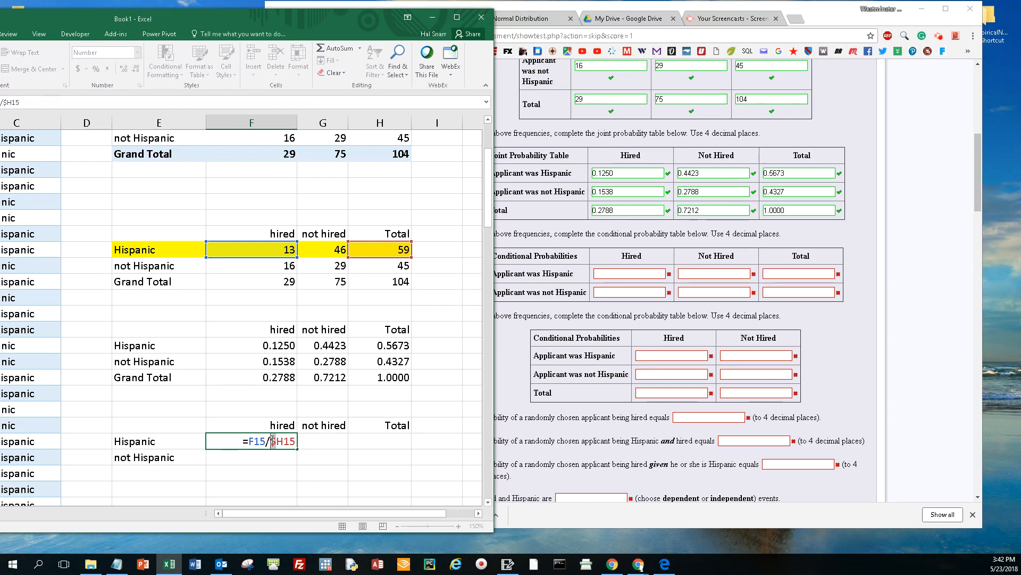
{"action": "key", "text": "Return"}
Step: Fill the formula from F27 across to G27 and check the copied cell references
{"action": "left_click", "coordinate": [266, 441]}
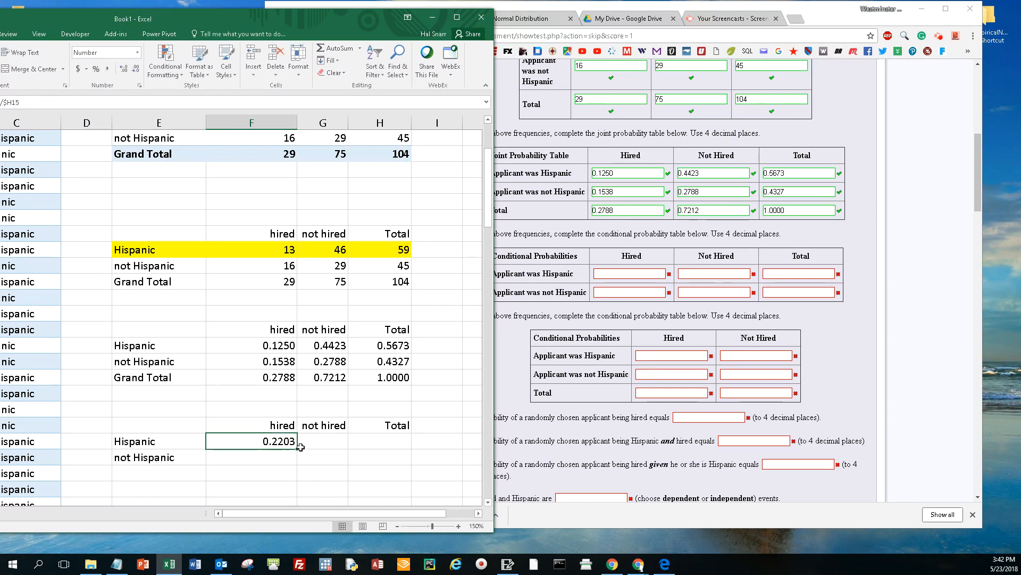
{"action": "left_click_drag", "start_coordinate": [297, 449], "coordinate": [330, 441]}
{"action": "double_click", "coordinate": [330, 442]}
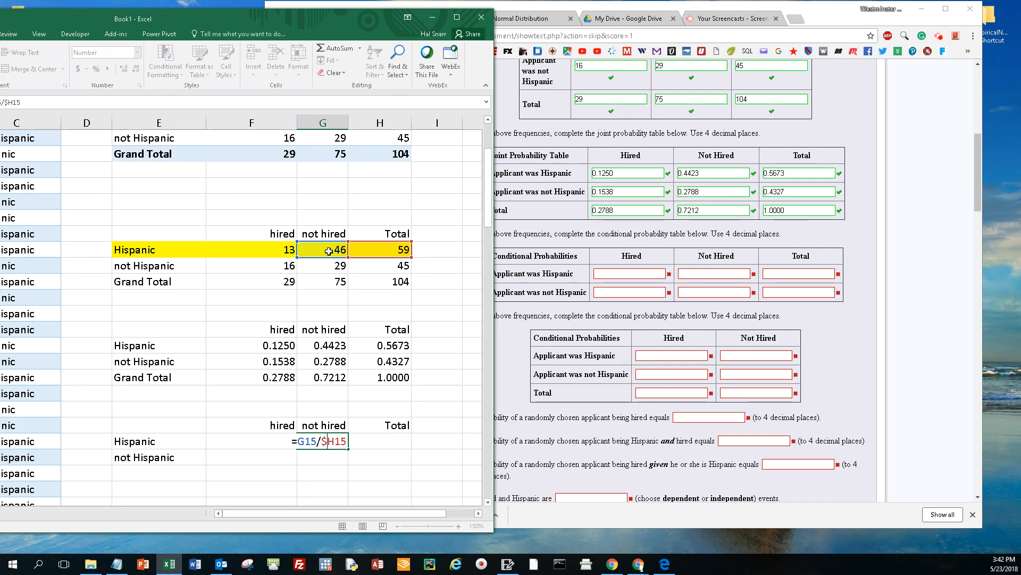
{"action": "left_click", "coordinate": [324, 461]}
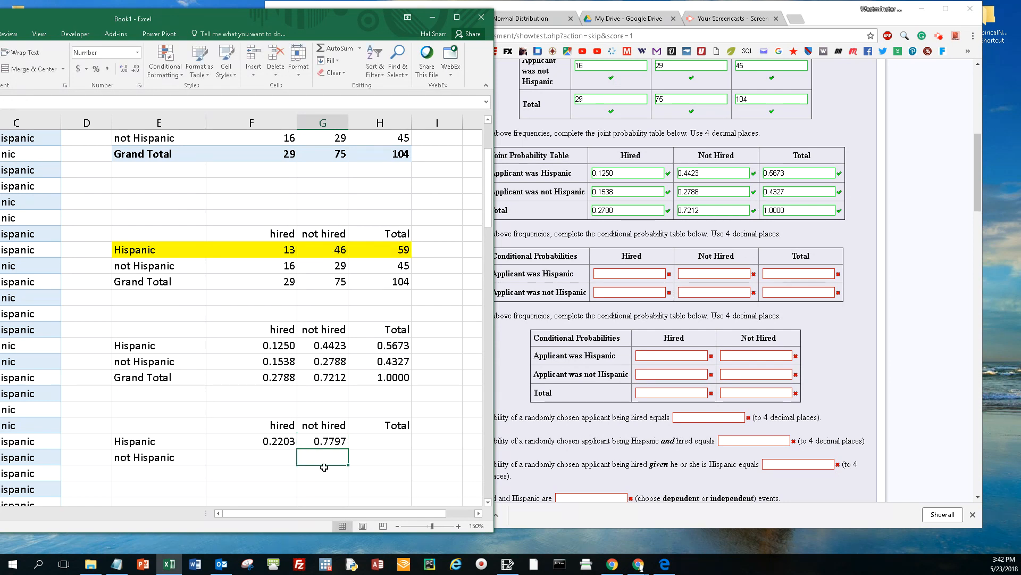
Step: Total the Hispanic row of the conditional table in H27 with =F27+G27
{"action": "left_click", "coordinate": [365, 445]}
{"action": "type", "text": "="}
{"action": "key", "text": "Left"}
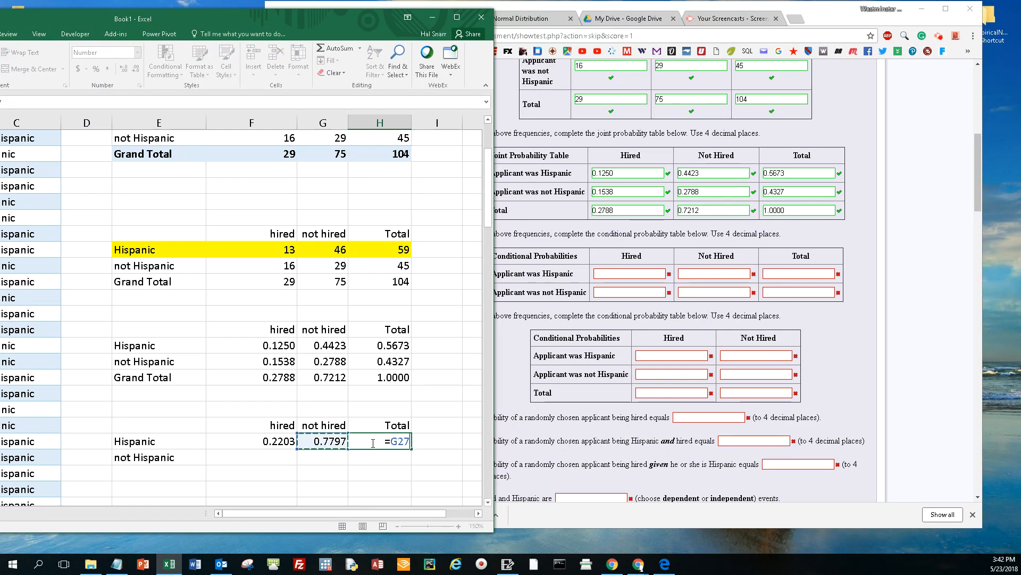
{"action": "key", "text": "Left"}
{"action": "type", "text": "+"}
{"action": "key", "text": "Left"}
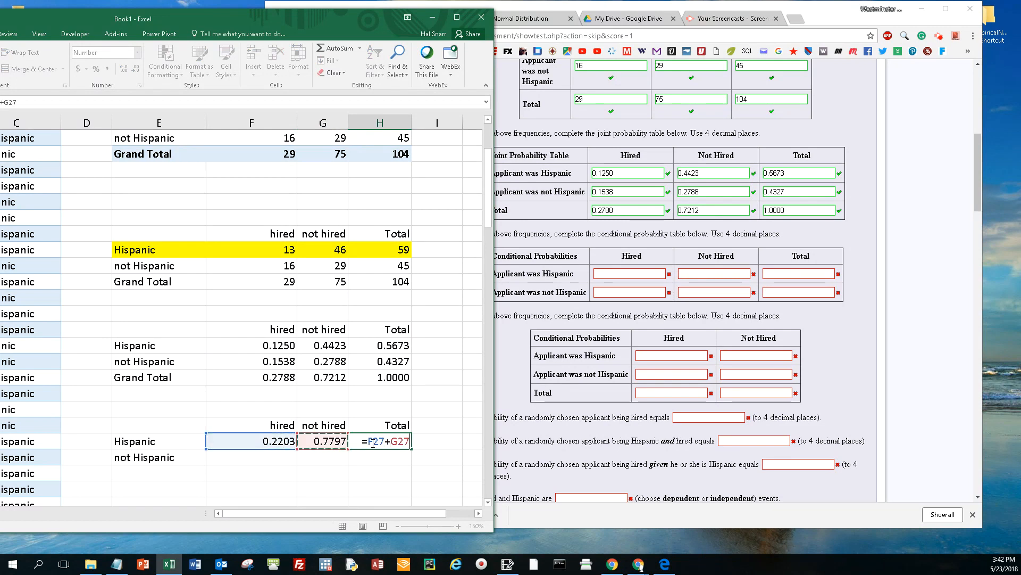
{"action": "key", "text": "Return"}
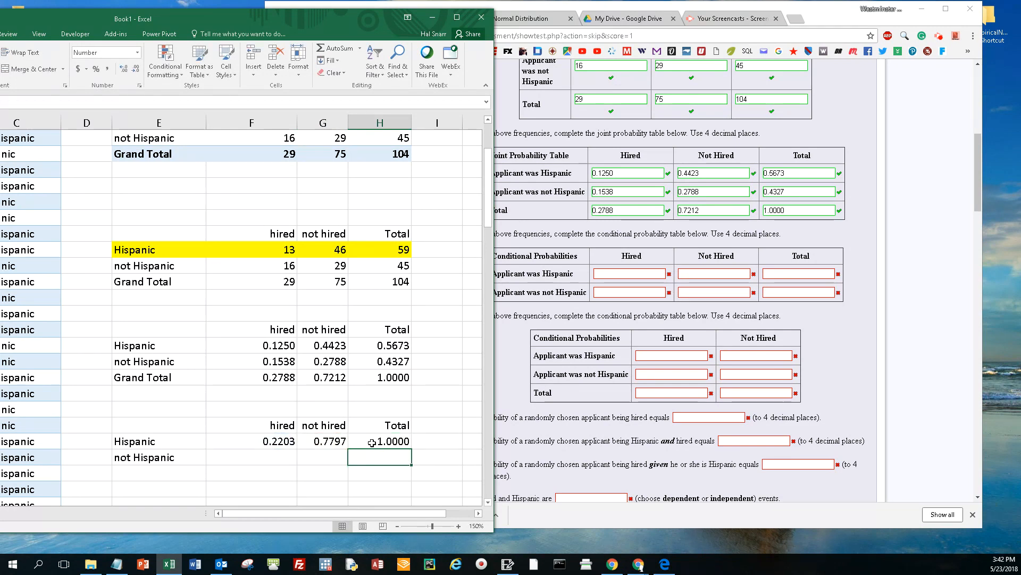
Step: Fill the Hispanic row formulas F27:H27 down to the not Hispanic row and check each copied formula
{"action": "left_click_drag", "start_coordinate": [288, 441], "coordinate": [406, 460]}
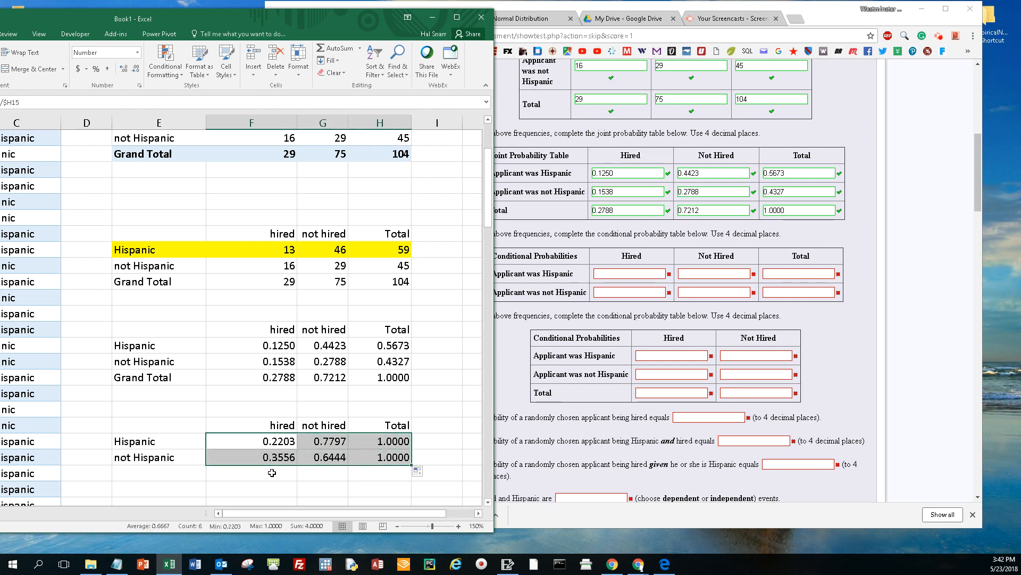
{"action": "double_click", "coordinate": [291, 457]}
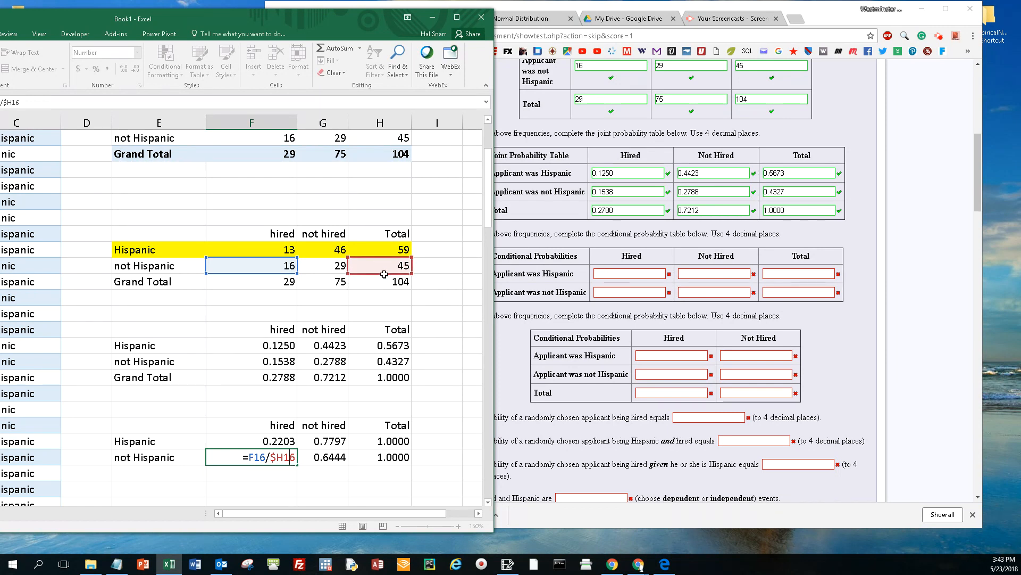
{"action": "key", "text": "Return"}
{"action": "double_click", "coordinate": [335, 455]}
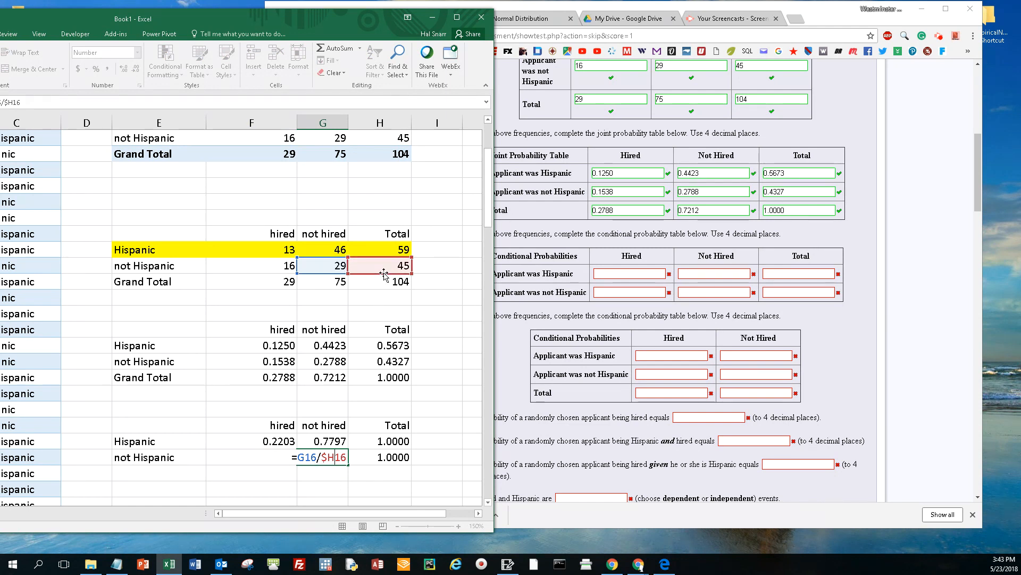
{"action": "key", "text": "Return"}
{"action": "double_click", "coordinate": [387, 456]}
{"action": "key", "text": "Return"}
Step: Arrange the windows side by side and enter 0.2203, 0.7797 and 1.0000 in the Hispanic row of MyOpenMath's first conditional table
{"action": "left_click", "coordinate": [632, 275]}
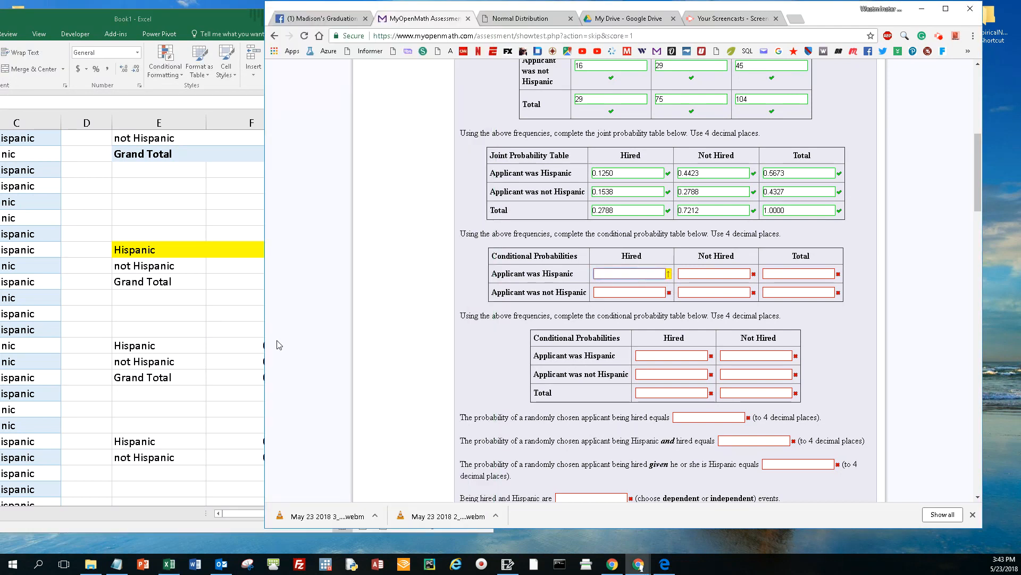
{"action": "left_click", "coordinate": [213, 20]}
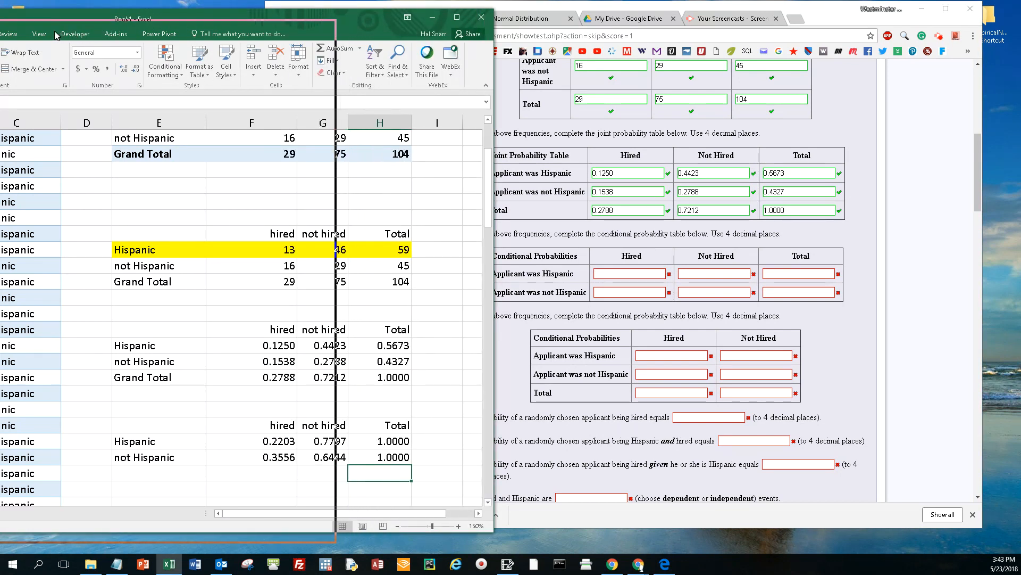
{"action": "left_click_drag", "start_coordinate": [58, 33], "coordinate": [52, 30]}
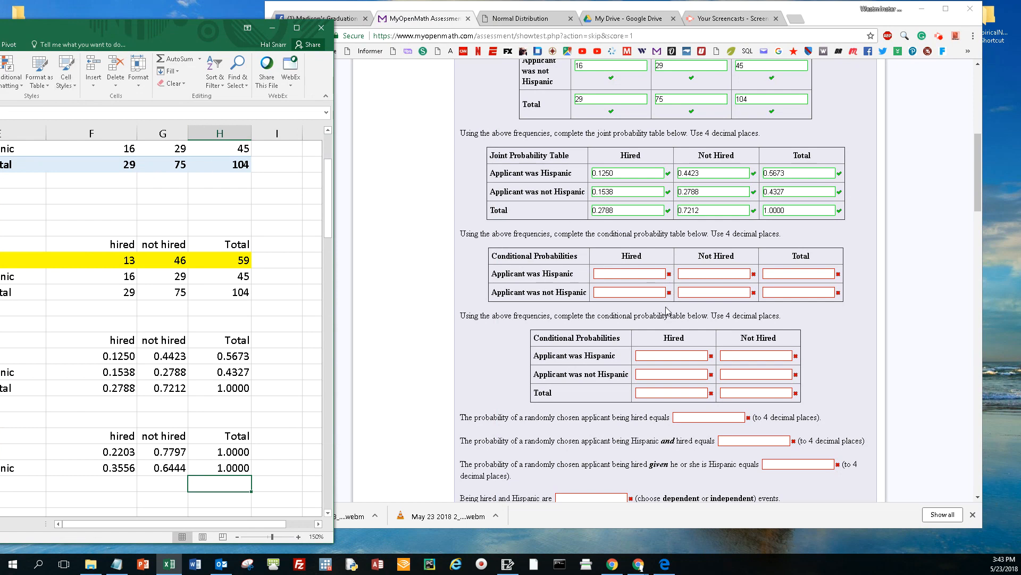
{"action": "left_click", "coordinate": [616, 274]}
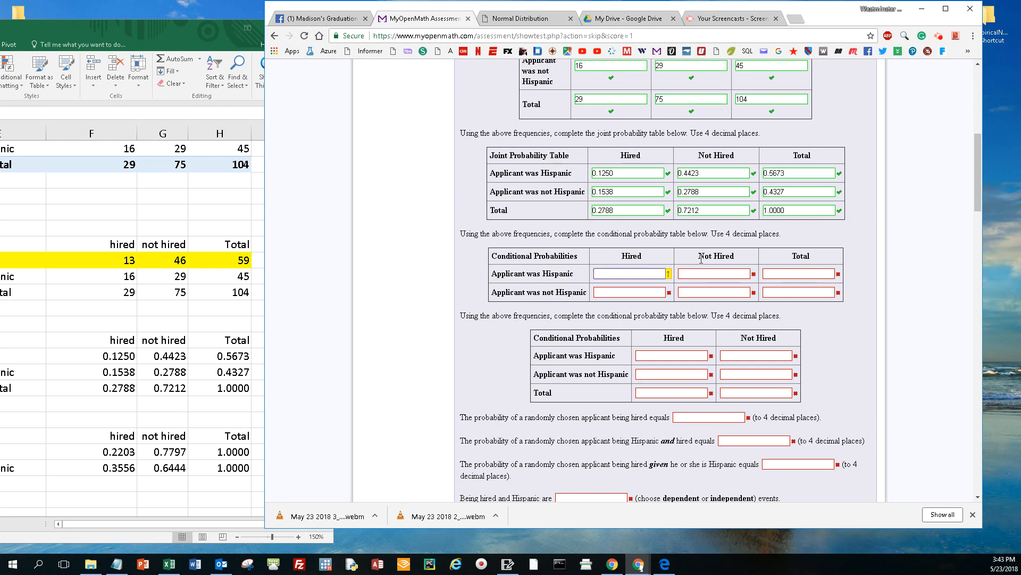
{"action": "type", "text": "0.2203"}
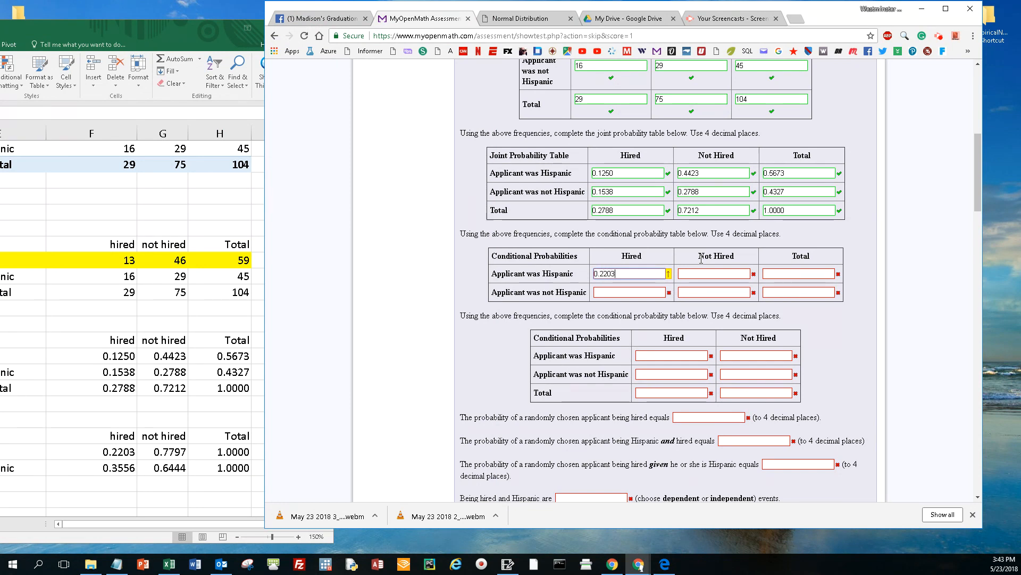
{"action": "key", "text": "Tab"}
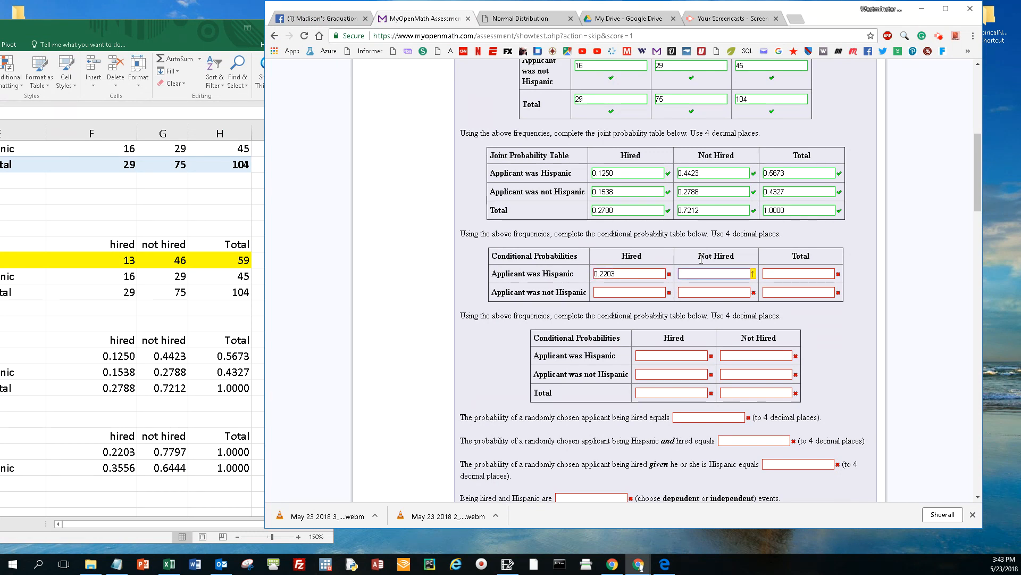
{"action": "type", "text": "0.7797"}
{"action": "key", "text": "Tab"}
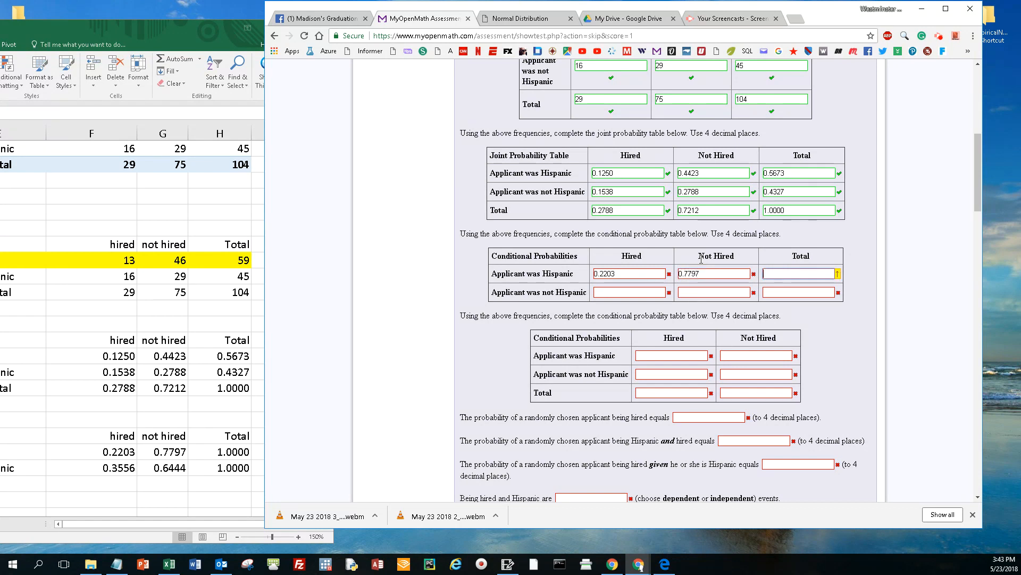
{"action": "type", "text": "1.0000"}
{"action": "key", "text": "Tab"}
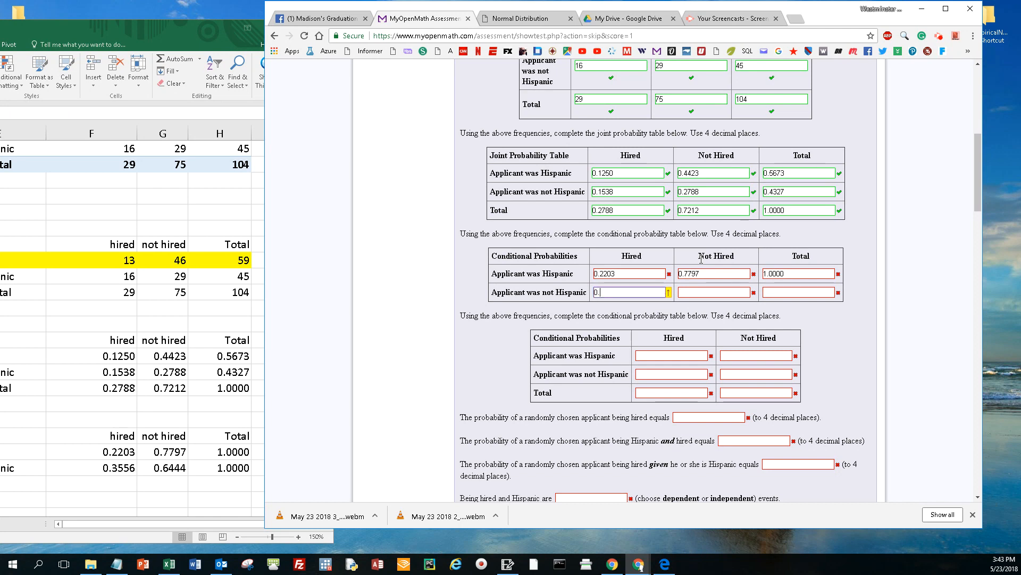
Step: Fill the not Hispanic row of the first conditional table with 0.3556, 0.6444 and 1.0000
{"action": "type", "text": "3556"}
{"action": "key", "text": "Tab"}
{"action": "key", "text": "Tab"}
{"action": "type", "text": "1"}
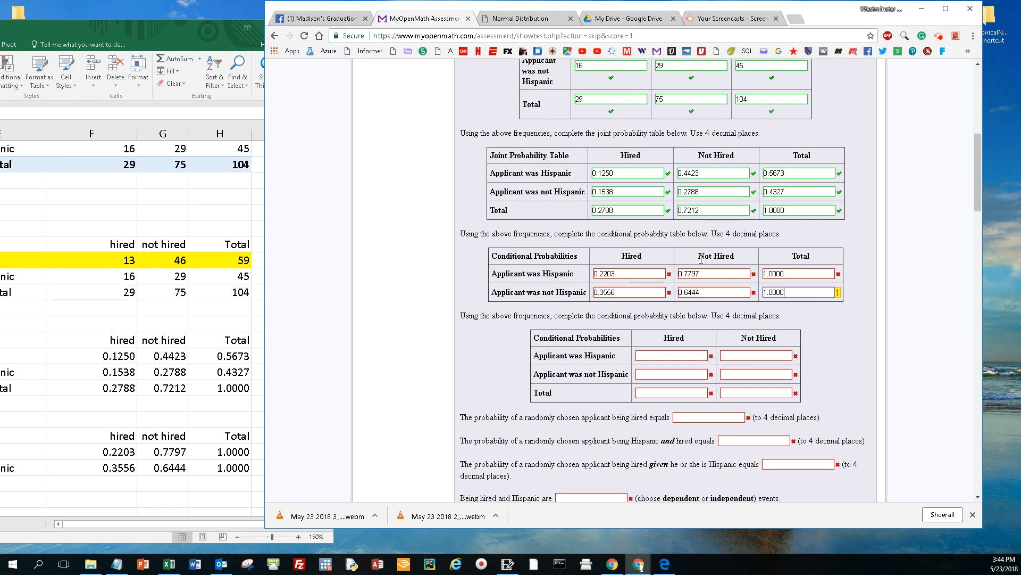
Step: Submit the question with its remaining parts unanswered, and check the marks on the first conditional probability table
{"action": "key", "text": "Return"}
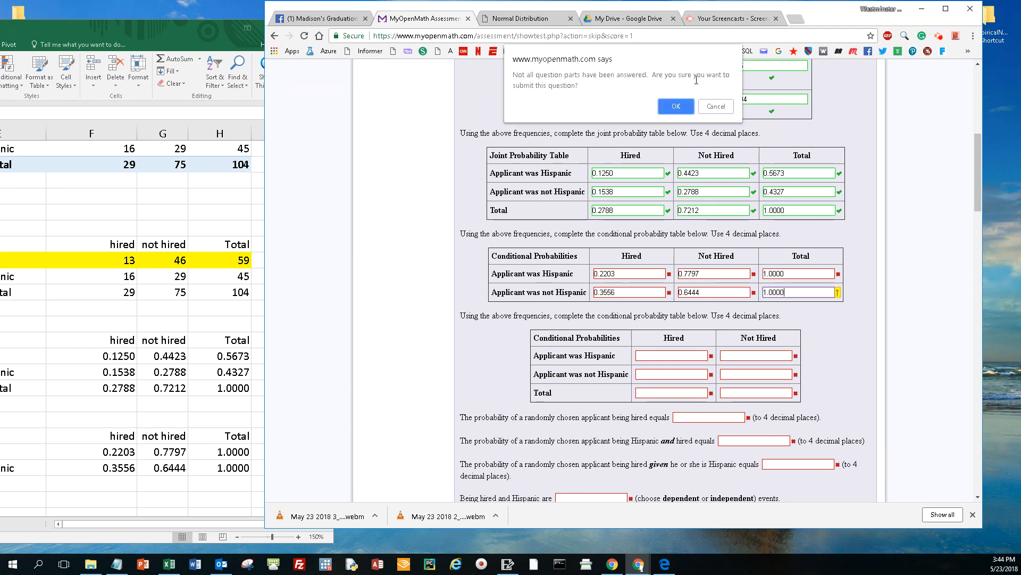
{"action": "left_click", "coordinate": [676, 106]}
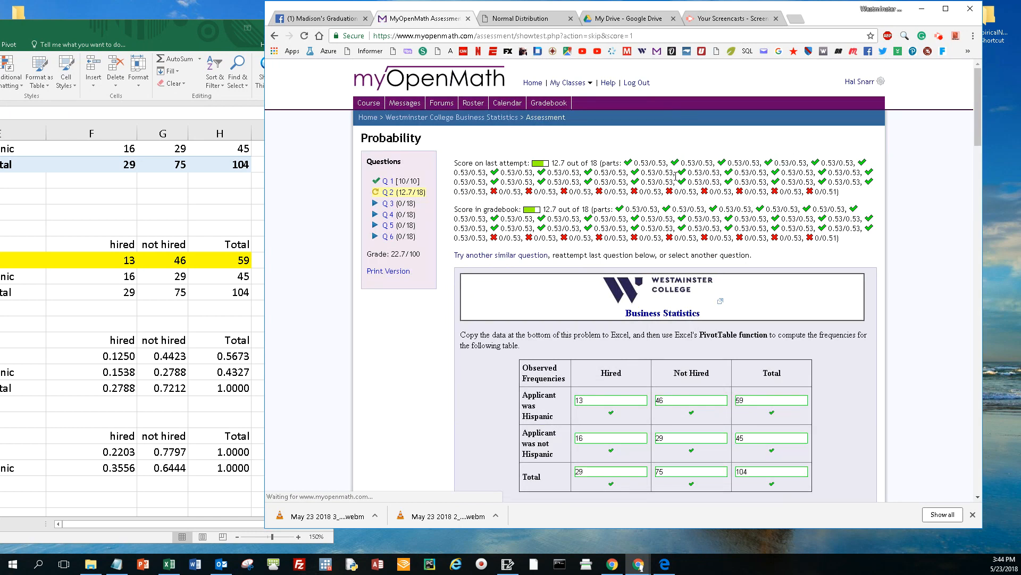
{"action": "scroll", "coordinate": [675, 176], "scroll_direction": "down", "scroll_amount": 7}
{"action": "scroll", "coordinate": [664, 316], "scroll_direction": "down", "scroll_amount": 1}
{"action": "left_click", "coordinate": [661, 301]}
Step: Return to the Excel workbook and copy the joint probability table's E20:G23, without the Total column, to E31
{"action": "left_click", "coordinate": [202, 318]}
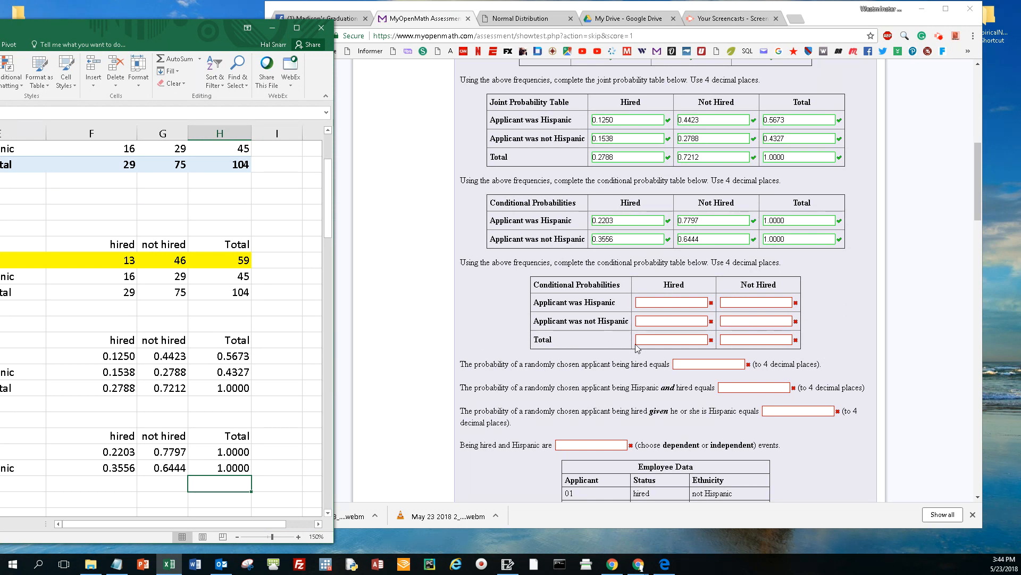
{"action": "left_click", "coordinate": [106, 406]}
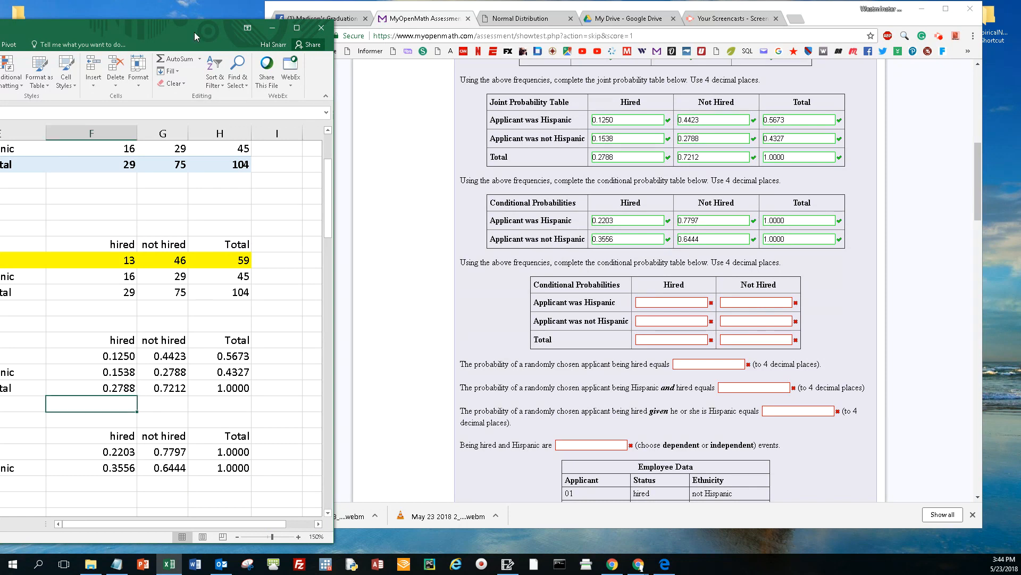
{"action": "left_click_drag", "start_coordinate": [194, 32], "coordinate": [411, 36]}
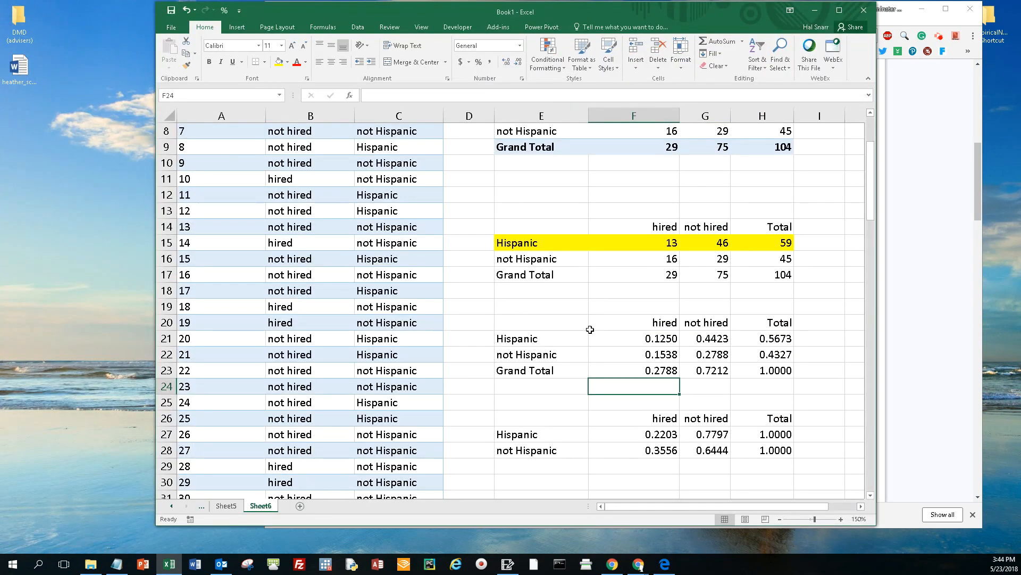
{"action": "left_click_drag", "start_coordinate": [527, 325], "coordinate": [700, 368]}
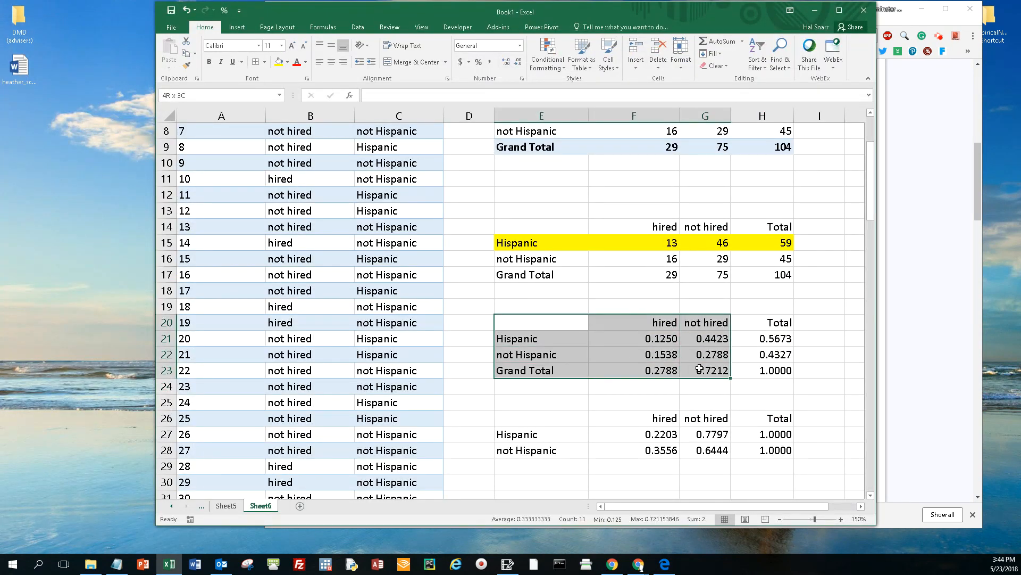
{"action": "left_click_drag", "start_coordinate": [699, 372], "coordinate": [707, 383]}
{"action": "key", "text": "ctrl+c"}
{"action": "scroll", "coordinate": [548, 399], "scroll_direction": "down", "scroll_amount": 2}
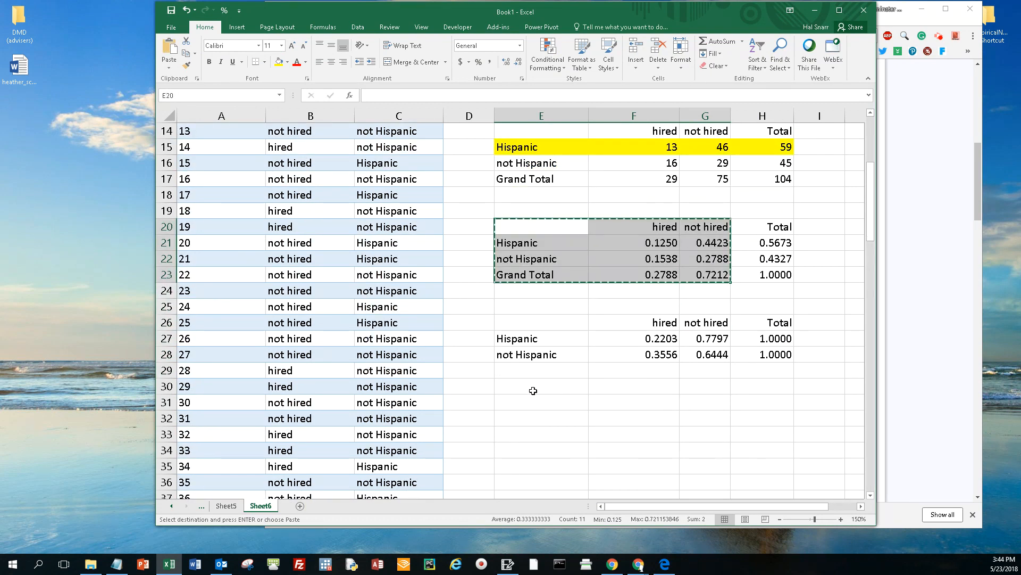
{"action": "left_click", "coordinate": [531, 402]}
{"action": "key", "text": "ctrl+v"}
{"action": "key", "text": "ctrl"}
Step: Clear the copied values from F32:G34, keeping the row and column labels of the new table
{"action": "left_click", "coordinate": [660, 418]}
{"action": "left_click", "coordinate": [661, 419]}
{"action": "key", "text": "Delete"}
{"action": "left_click", "coordinate": [692, 419]}
{"action": "key", "text": "Delete"}
{"action": "left_click", "coordinate": [660, 434]}
{"action": "key", "text": "Delete"}
{"action": "left_click", "coordinate": [696, 436]}
{"action": "key", "text": "Delete"}
{"action": "left_click", "coordinate": [673, 450]}
{"action": "key", "text": "Delete"}
{"action": "left_click", "coordinate": [707, 450]}
{"action": "key", "text": "Delete"}
{"action": "left_click", "coordinate": [661, 416]}
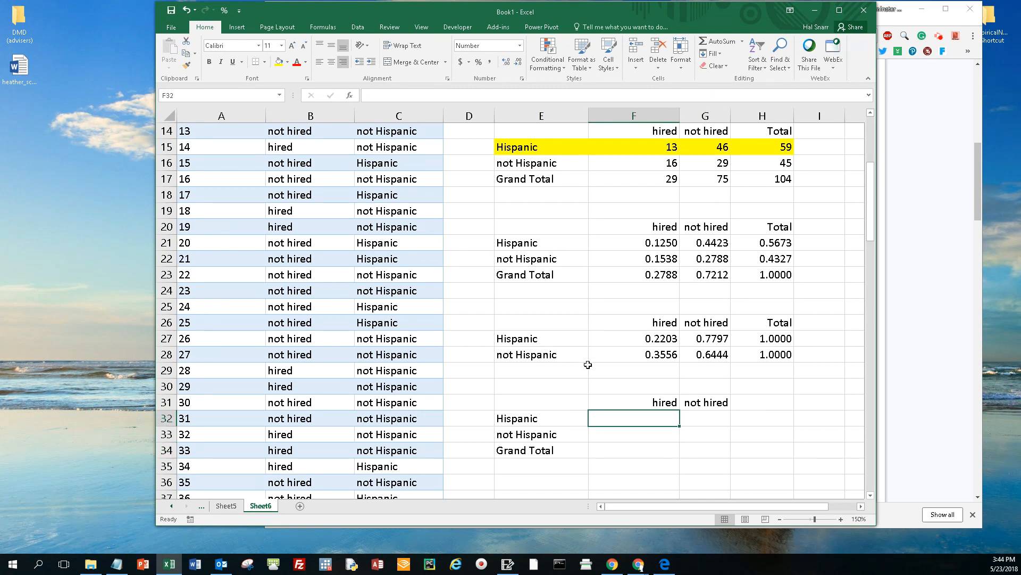
Step: Remove the fill from the Hispanic row E15:H15 and highlight the frequency table's hired column F14:F17 in yellow
{"action": "left_click_drag", "start_coordinate": [535, 150], "coordinate": [766, 149]}
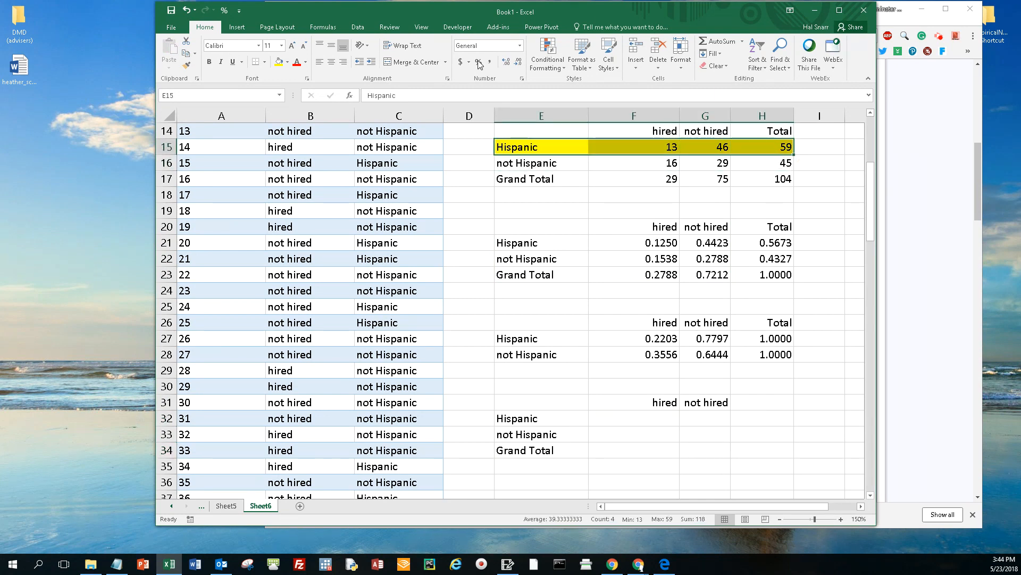
{"action": "left_click", "coordinate": [287, 62]}
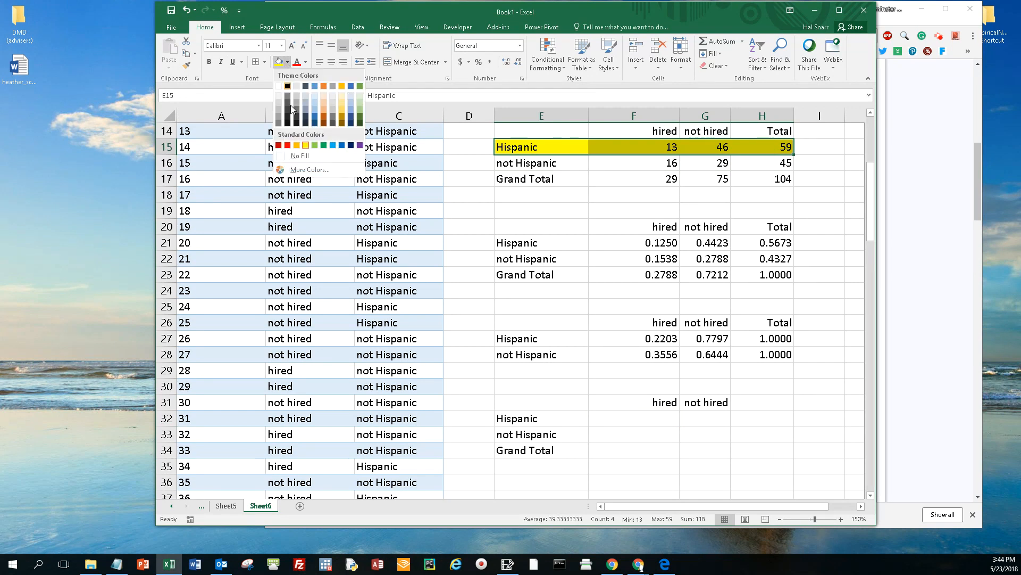
{"action": "left_click", "coordinate": [300, 155]}
{"action": "left_click_drag", "start_coordinate": [661, 130], "coordinate": [658, 163]}
{"action": "left_click", "coordinate": [287, 62]}
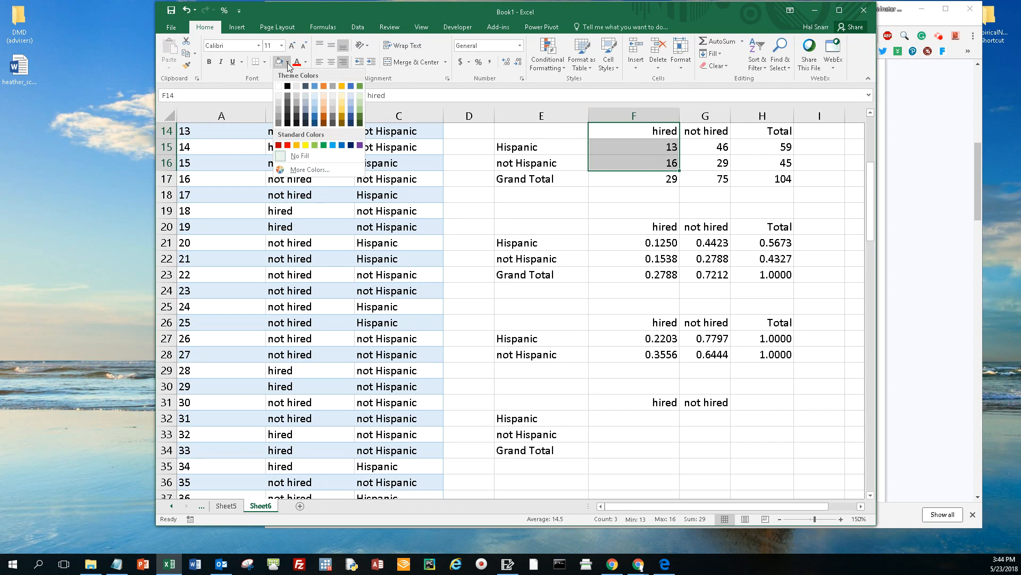
{"action": "left_click", "coordinate": [306, 145]}
{"action": "left_click", "coordinate": [634, 184]}
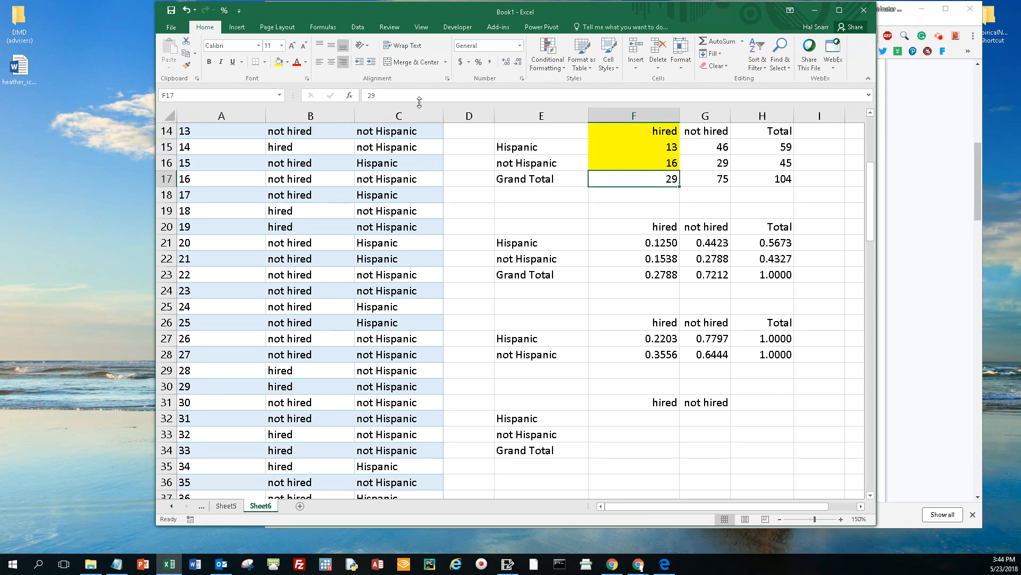
{"action": "left_click", "coordinate": [279, 62]}
Step: Enter =F15/F$17 in F32 to compute the Hispanic share of hired applicants, keeping only the divisor's row fixed
{"action": "left_click", "coordinate": [660, 423]}
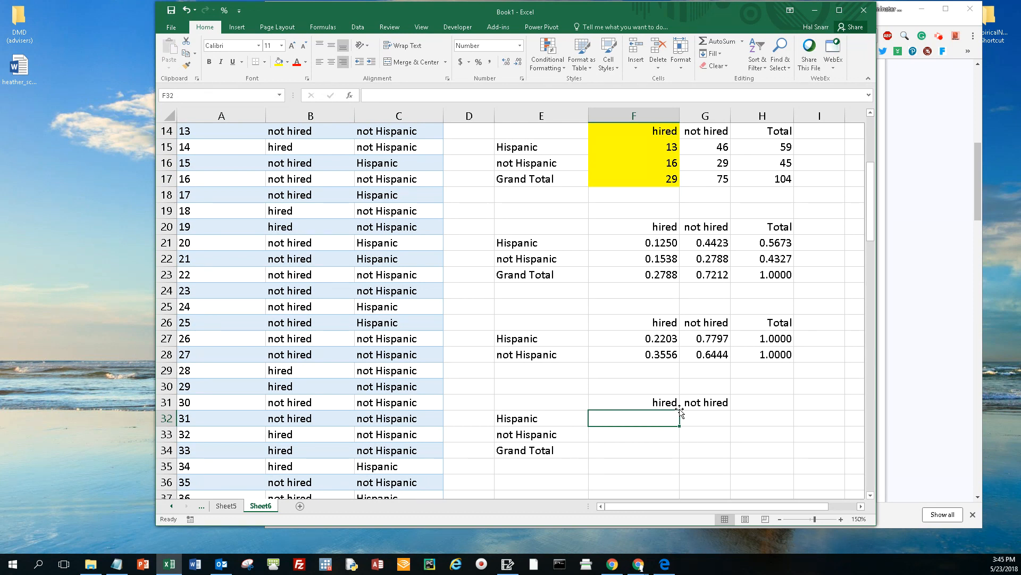
{"action": "type", "text": "="}
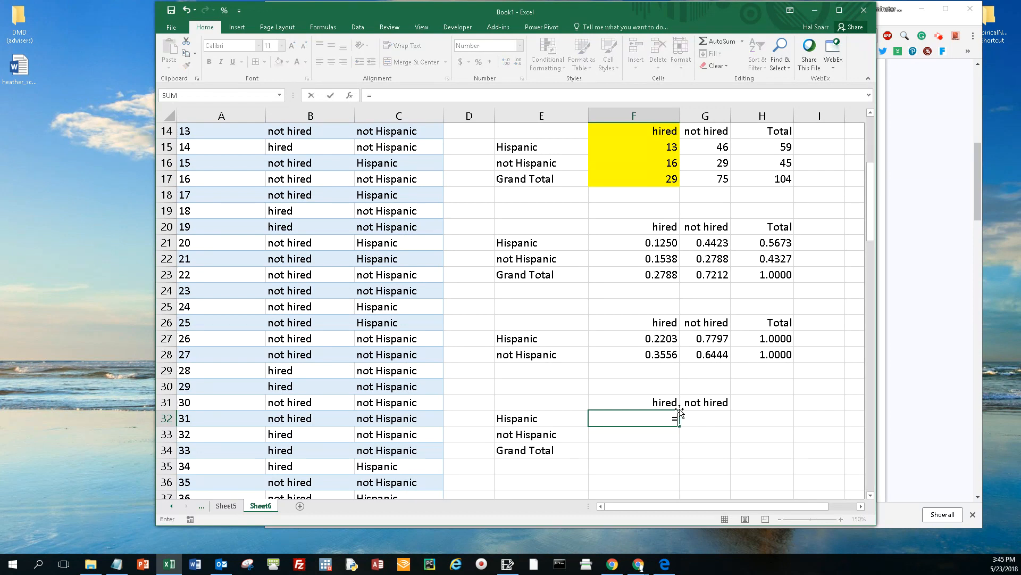
{"action": "key", "text": "Up"}
{"action": "key", "text": "Up"}
{"action": "key", "text": "Up"}
{"action": "key", "text": "Up"}
{"action": "key", "text": "Up"}
{"action": "key", "text": "Up"}
{"action": "key", "text": "Up"}
{"action": "key", "text": "Up"}
{"action": "key", "text": "Up"}
{"action": "key", "text": "Up"}
{"action": "key", "text": "Up"}
{"action": "key", "text": "Up"}
{"action": "key", "text": "Up"}
{"action": "key", "text": "Up"}
{"action": "key", "text": "Up"}
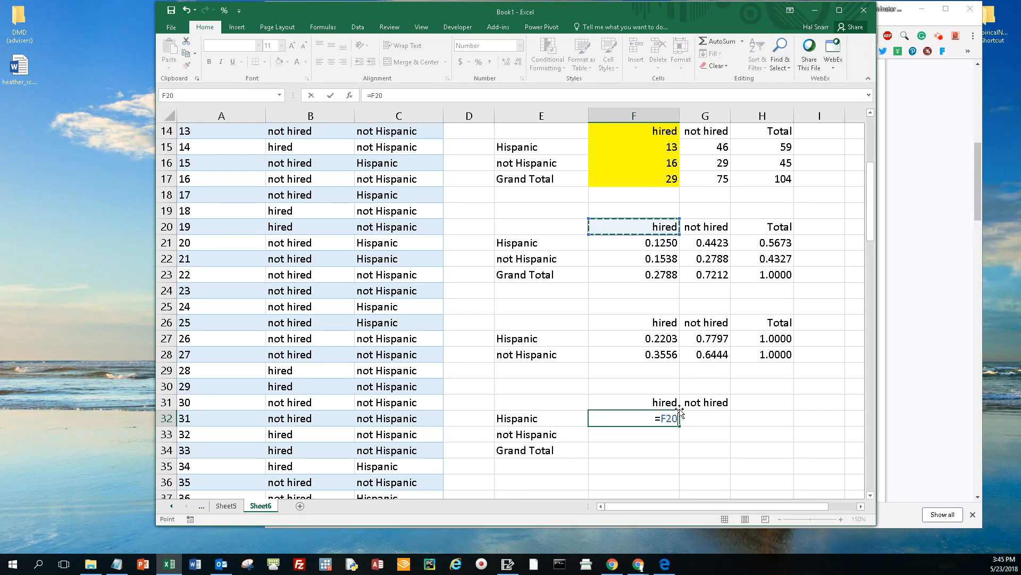
{"action": "key", "text": "Up"}
{"action": "key", "text": "Up"}
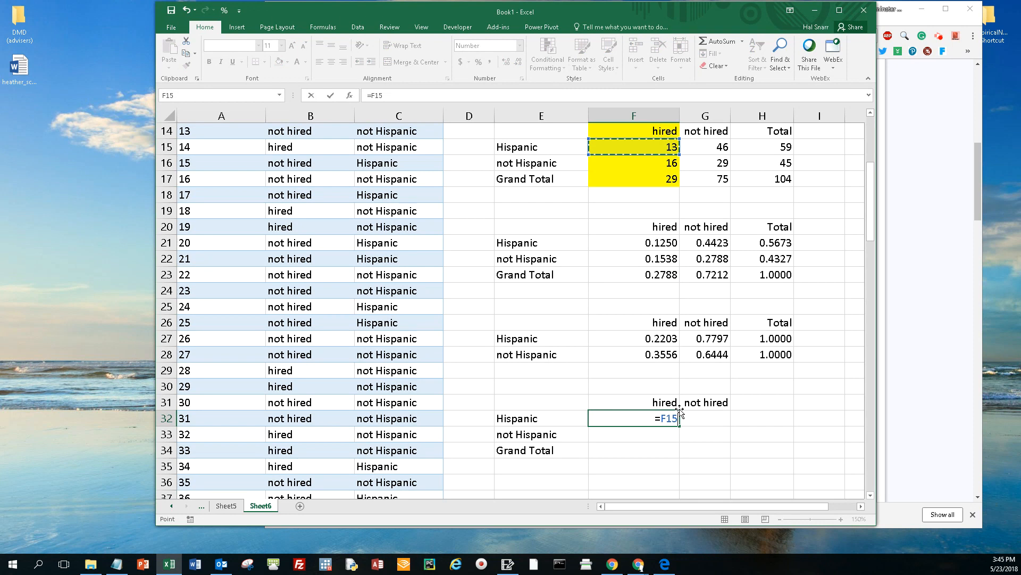
{"action": "type", "text": "/"}
{"action": "key", "text": "Up"}
{"action": "key", "text": "Up"}
{"action": "key", "text": "Up"}
{"action": "key", "text": "Up"}
{"action": "key", "text": "Up"}
{"action": "key", "text": "Up"}
{"action": "key", "text": "Up"}
{"action": "key", "text": "Up"}
{"action": "key", "text": "Up"}
{"action": "key", "text": "Up"}
{"action": "key", "text": "Up"}
{"action": "key", "text": "Up"}
{"action": "key", "text": "Up"}
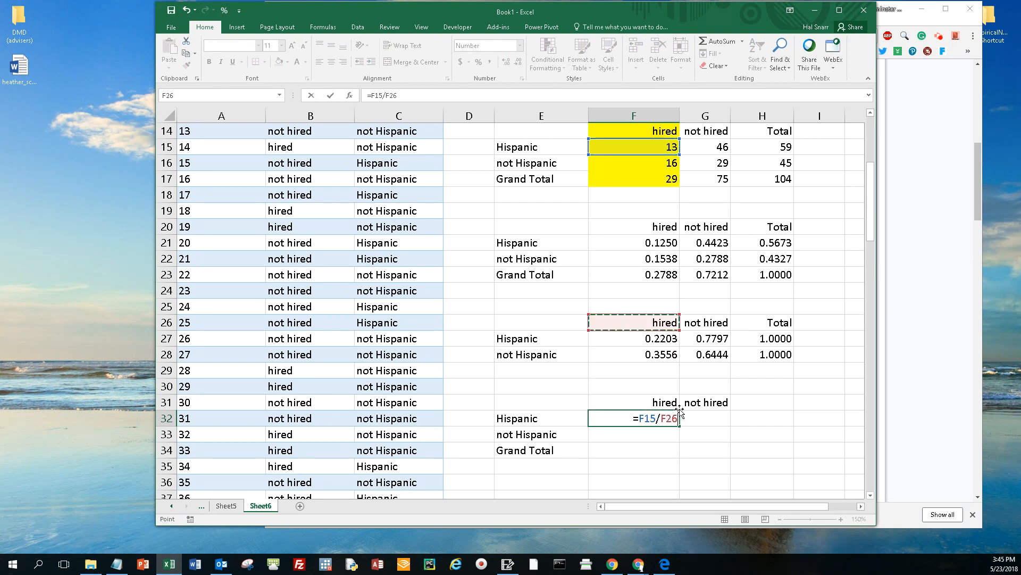
{"action": "key", "text": "Up"}
{"action": "key", "text": "Up"}
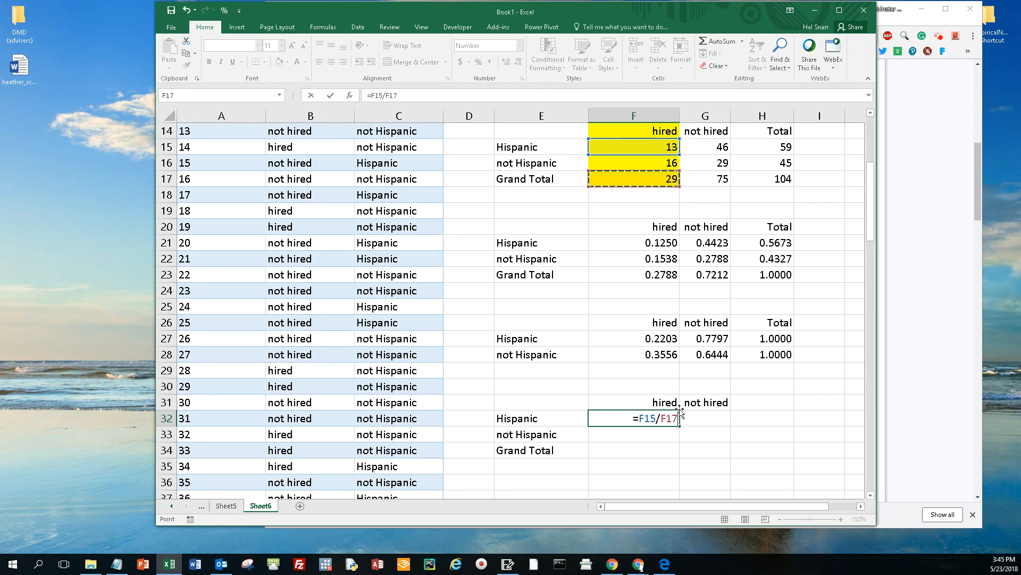
{"action": "key", "text": "F4"}
{"action": "key", "text": "F4"}
{"action": "key", "text": "ctrl+Return"}
Step: Fill the F32 formula down to the not Hispanic row and check the copied formula's references
{"action": "left_click_drag", "start_coordinate": [680, 426], "coordinate": [678, 440]}
{"action": "double_click", "coordinate": [677, 440]}
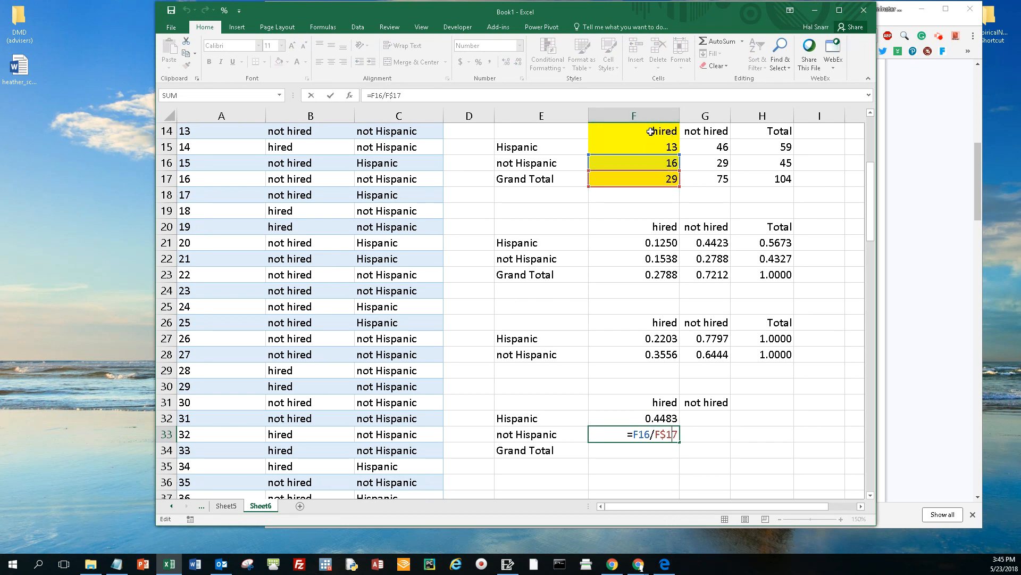
{"action": "left_click", "coordinate": [654, 449]}
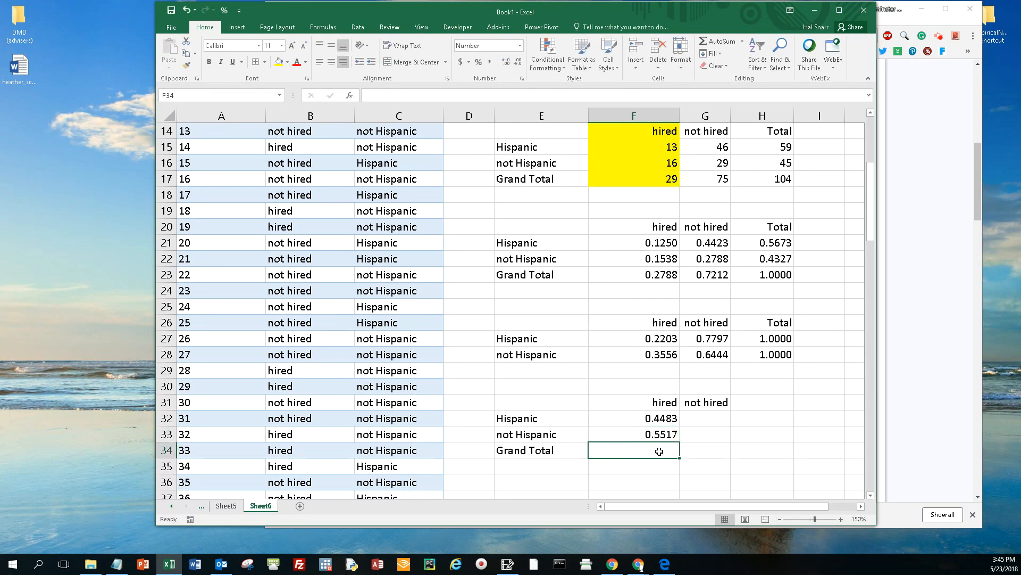
Step: Add the hired column's probabilities in the Grand Total cell F34 with =F33+F32
{"action": "type", "text": "="}
{"action": "key", "text": "Up"}
{"action": "type", "text": "+"}
{"action": "key", "text": "Up"}
{"action": "key", "text": "Up"}
{"action": "type", "text": "+"}
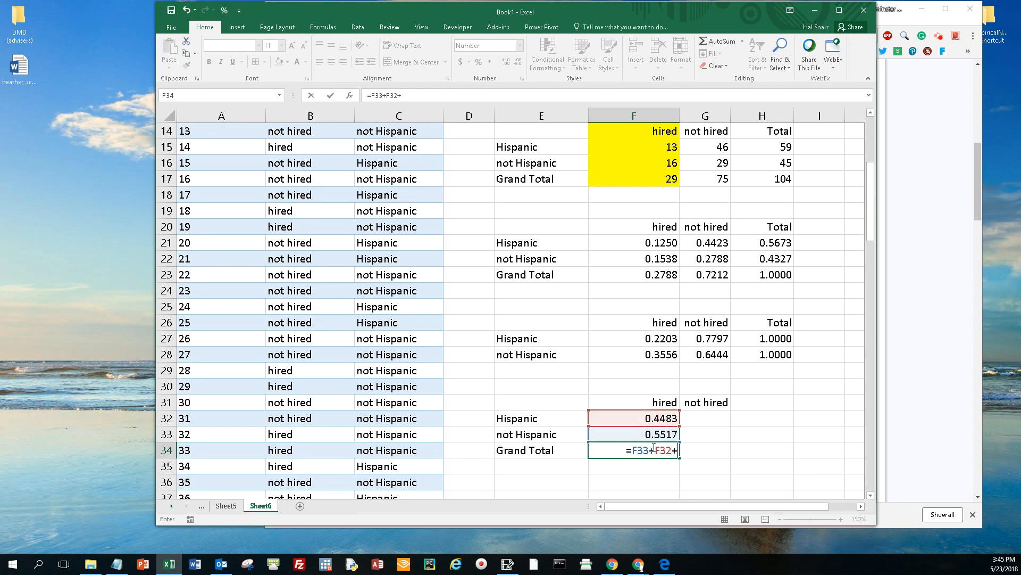
{"action": "key", "text": "BackSpace"}
{"action": "key", "text": "Return"}
{"action": "key", "text": "Up"}
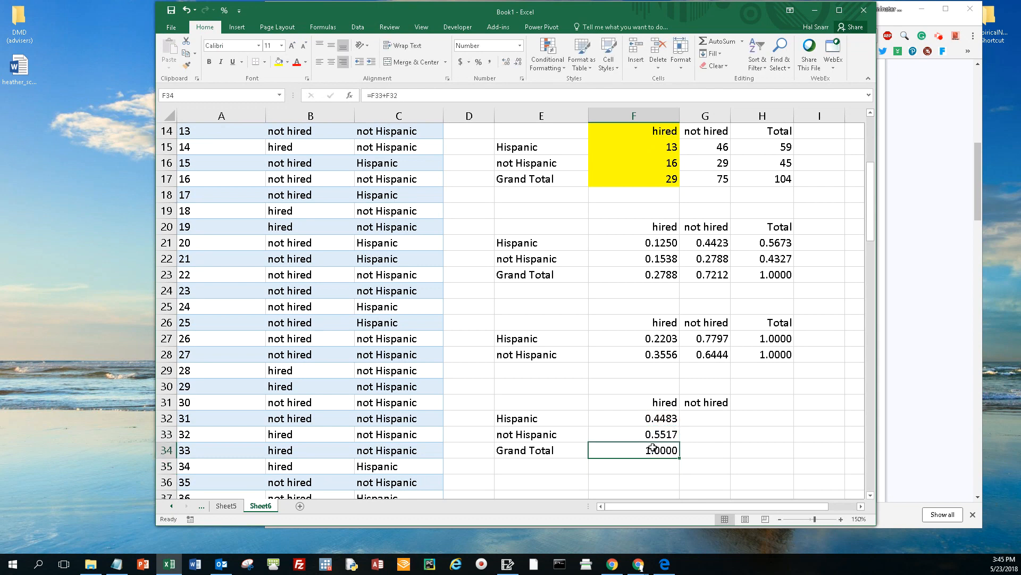
Step: Fill the hired column formulas F32:F34 across into the not hired column G32:G34
{"action": "left_click_drag", "start_coordinate": [665, 418], "coordinate": [716, 454]}
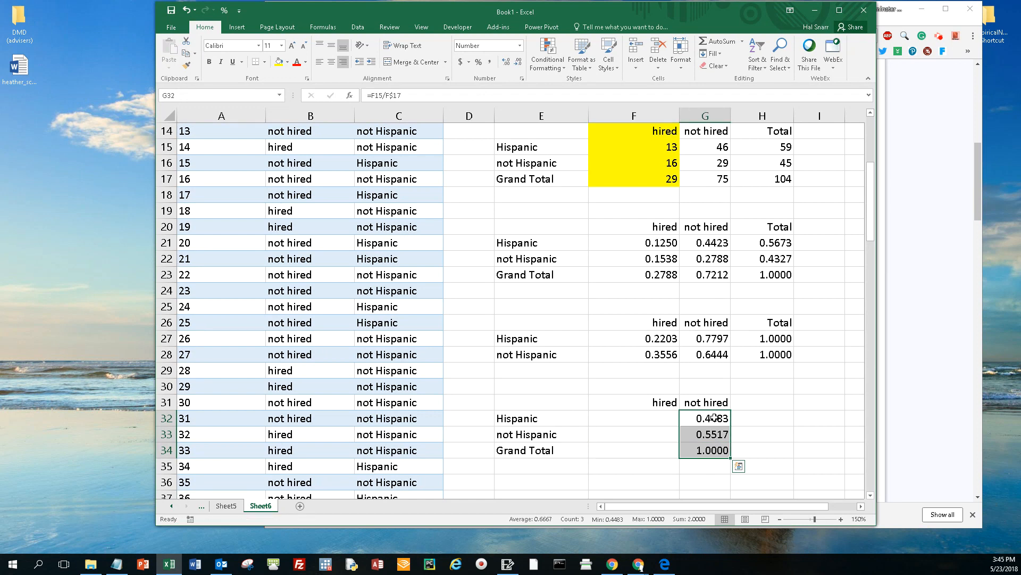
{"action": "key", "text": "ctrl+z"}
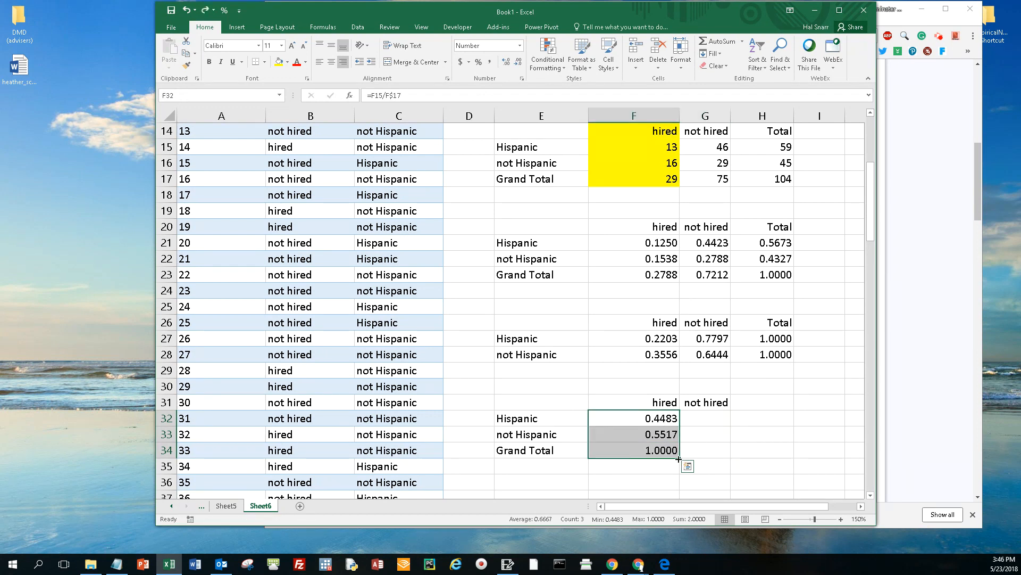
{"action": "left_click_drag", "start_coordinate": [679, 459], "coordinate": [718, 460]}
Step: Check the cell references of the not hired formulas in G32, G33 and G34 one by one
{"action": "double_click", "coordinate": [715, 417]}
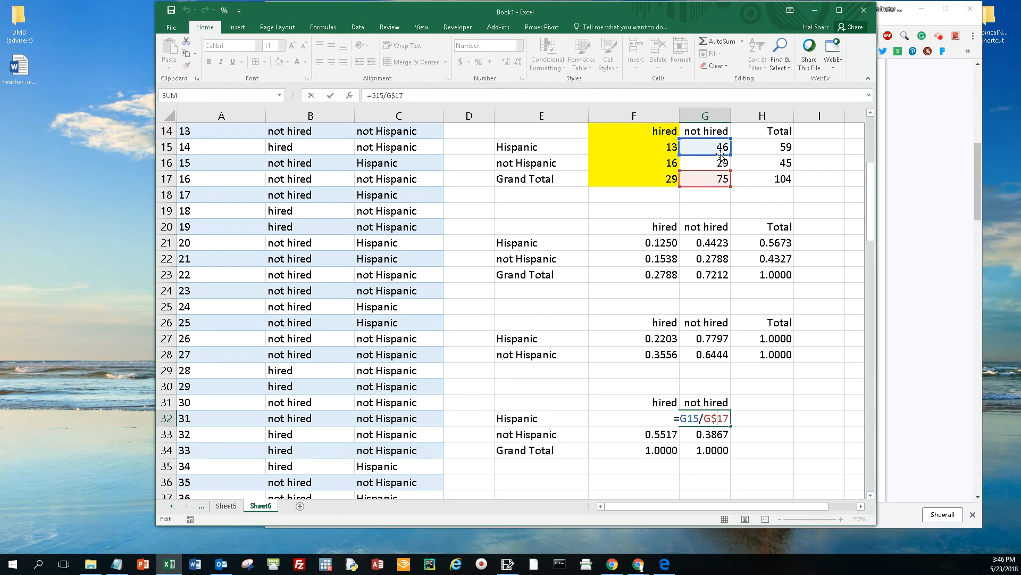
{"action": "key", "text": "Return"}
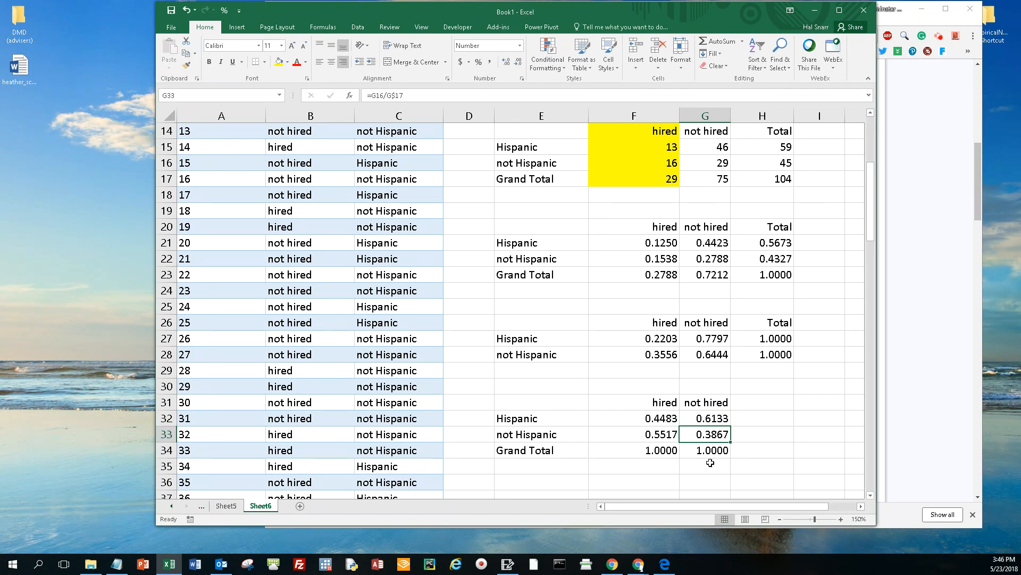
{"action": "double_click", "coordinate": [716, 434]}
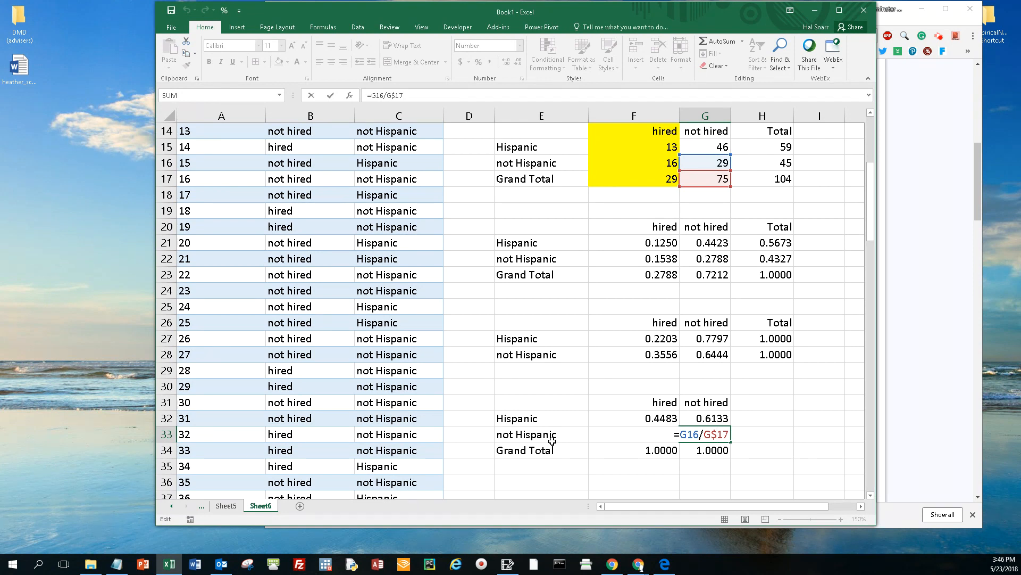
{"action": "key", "text": "Return"}
{"action": "double_click", "coordinate": [714, 451]}
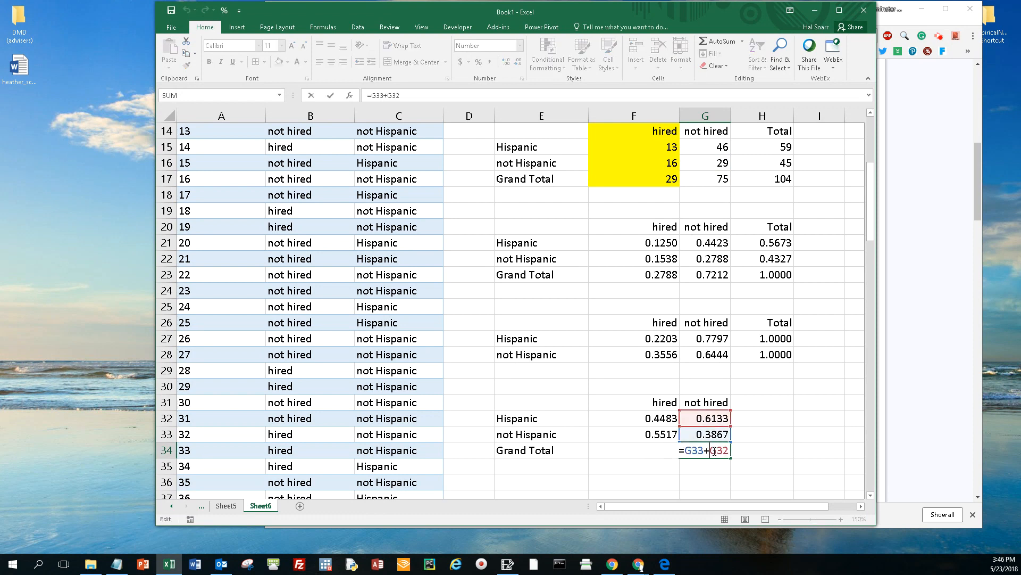
{"action": "key", "text": "Return"}
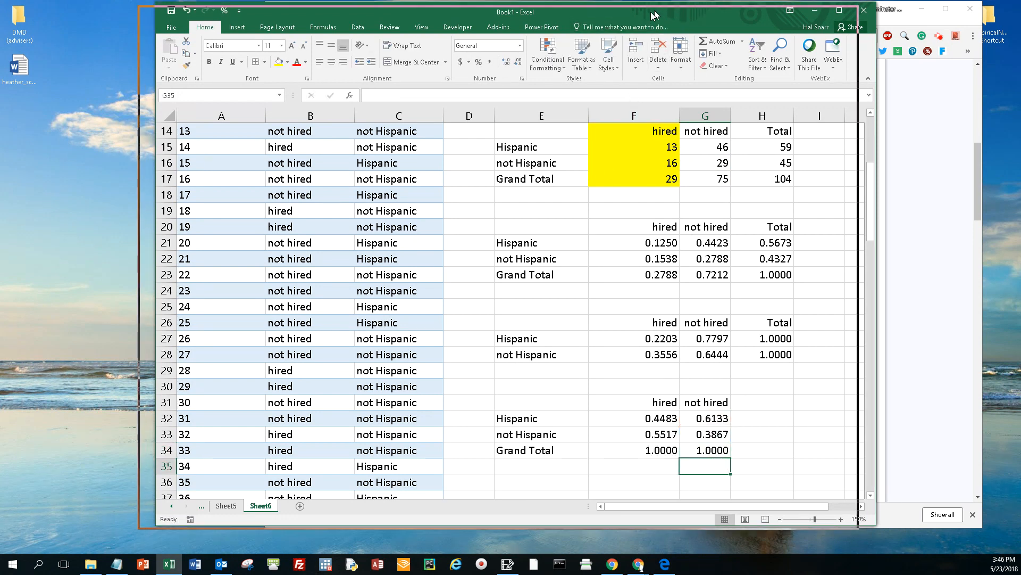
Step: Arrange the Excel window beside MyOpenMath so the hired and not hired columns of the new table can be read
{"action": "left_click_drag", "start_coordinate": [314, 19], "coordinate": [261, 8]}
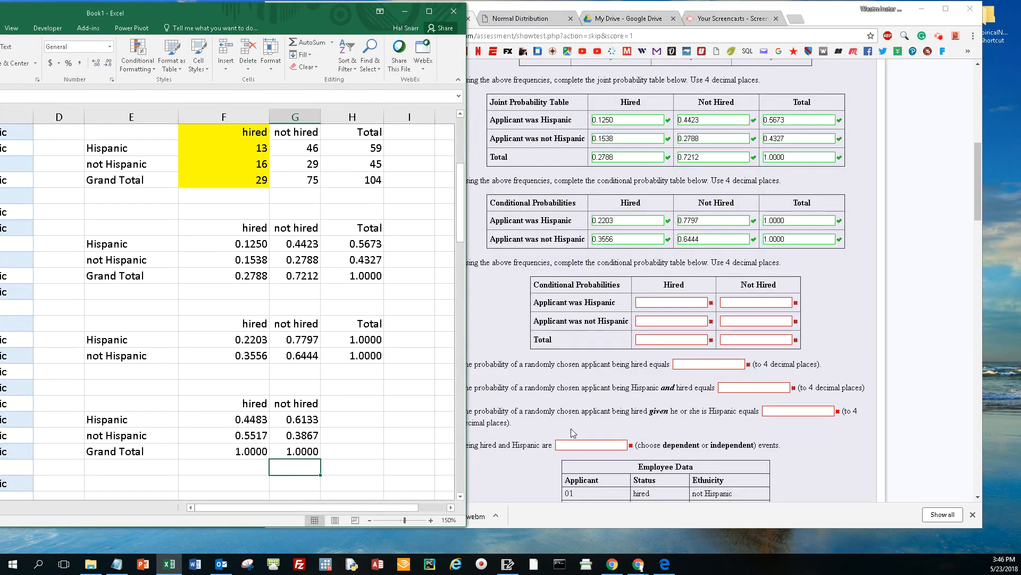
{"action": "left_click", "coordinate": [677, 303]}
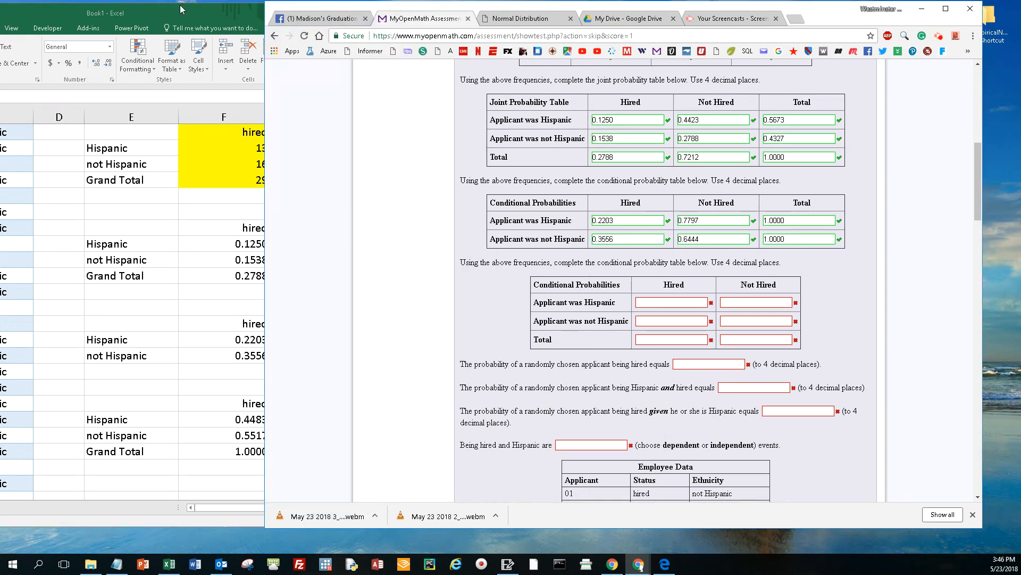
{"action": "left_click", "coordinate": [125, 6]}
{"action": "double_click", "coordinate": [123, 4]}
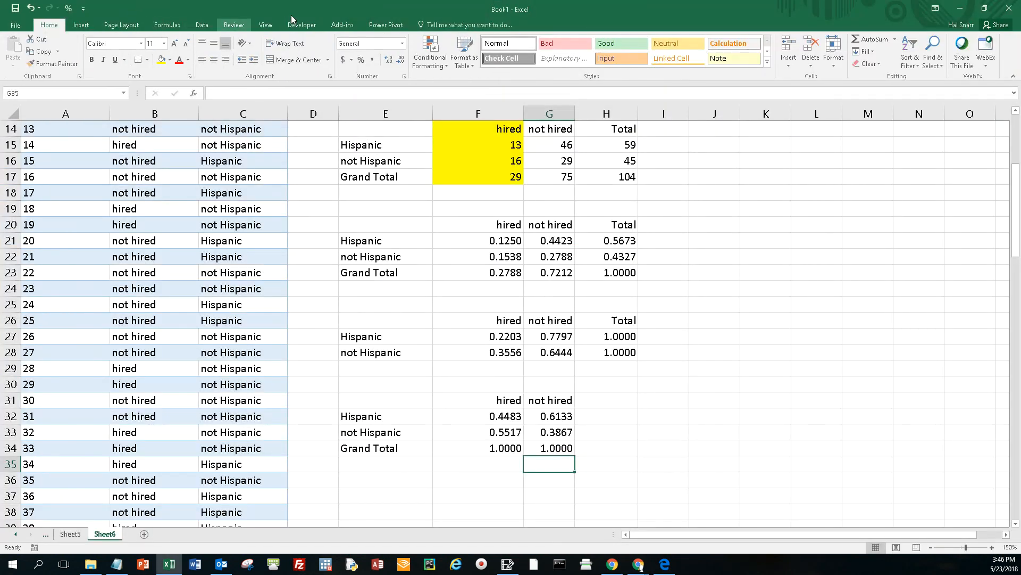
{"action": "left_click", "coordinate": [985, 9]}
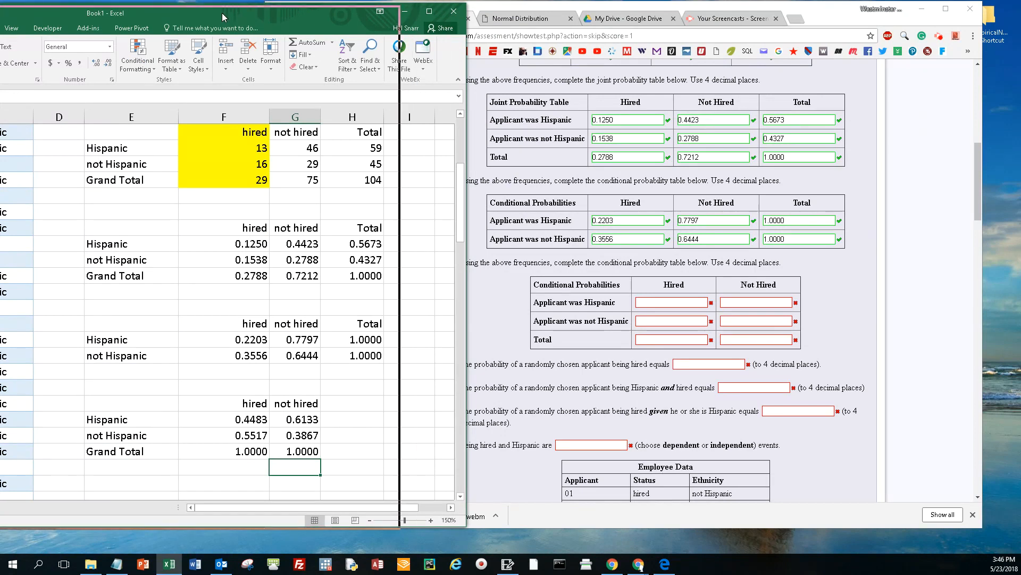
{"action": "left_click_drag", "start_coordinate": [222, 13], "coordinate": [166, 13]}
Step: Enter 0.4483 and 0.6133 in the Hispanic row of MyOpenMath's second conditional probability table
{"action": "left_click", "coordinate": [671, 302]}
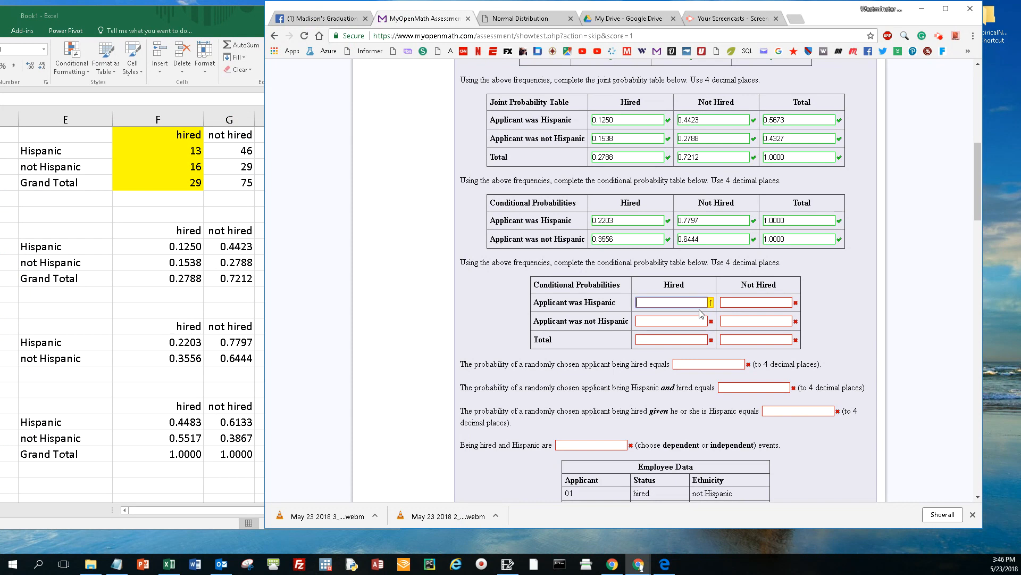
{"action": "type", "text": "0.4483"}
{"action": "key", "text": "Tab"}
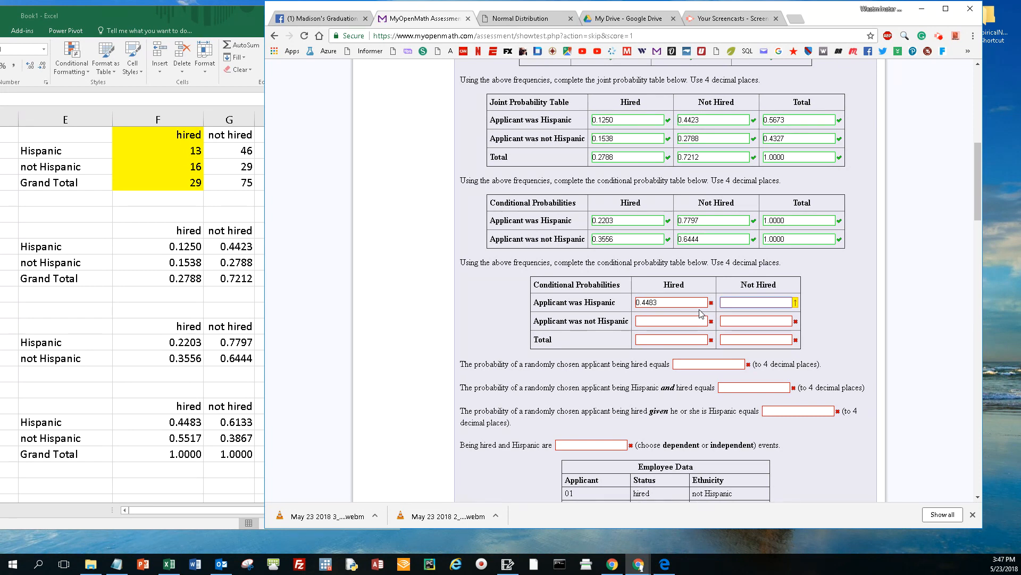
{"action": "type", "text": "0.6133"}
{"action": "key", "text": "Tab"}
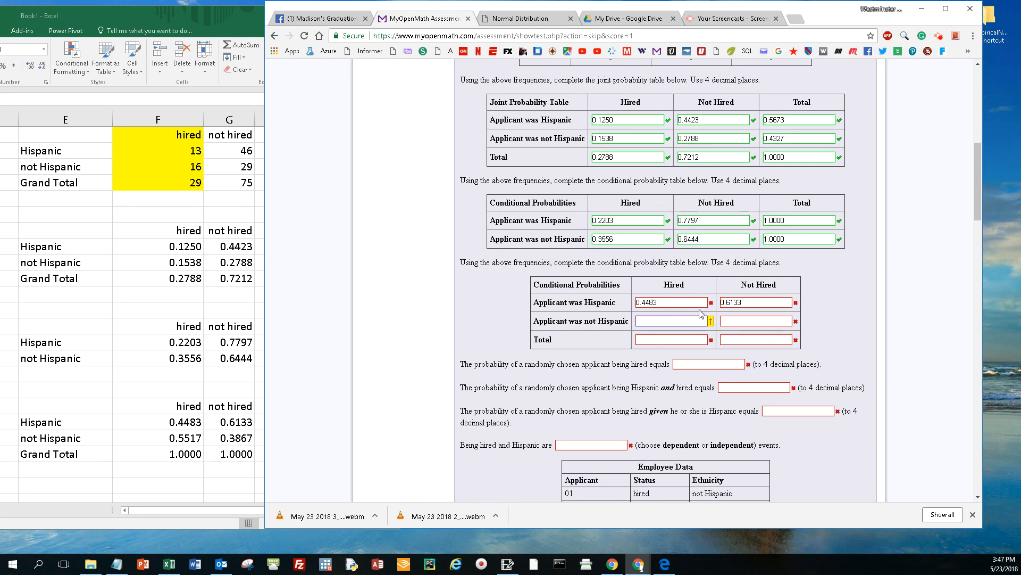
Step: Enter 0.5517 and 0.3867 in the not Hispanic row of the second conditional probability table
{"action": "type", "text": "0.5517"}
{"action": "key", "text": "Tab"}
{"action": "type", "text": "0.3867"}
{"action": "key", "text": "Tab"}
Step: Fill both cells of the second conditional table's Total row with 1.0000
{"action": "type", "text": "1.0000"}
{"action": "key", "text": "Tab"}
{"action": "type", "text": "1.0000"}
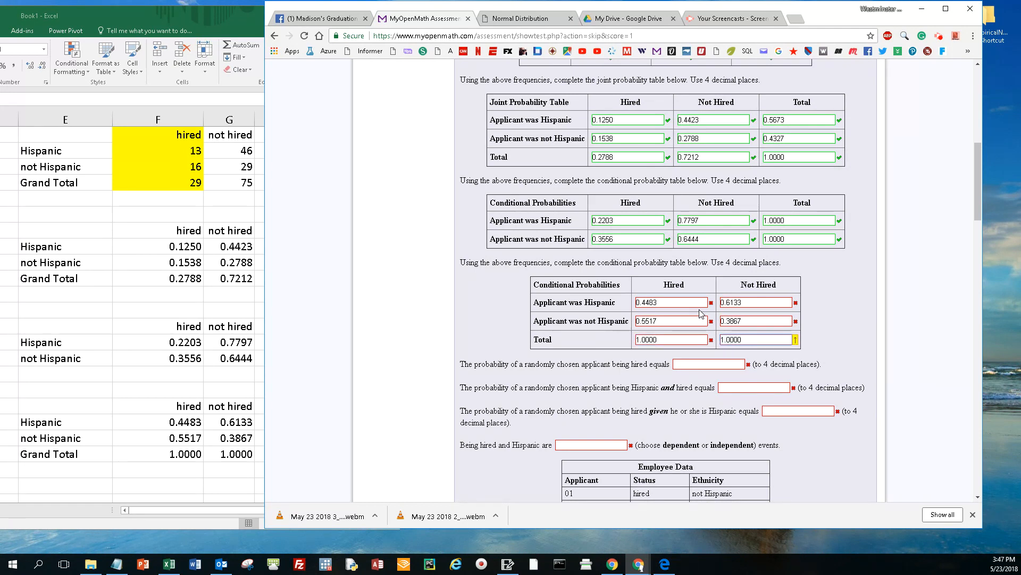
Step: Submit the hiring question for scoring with the completed second conditional table, accepting that some parts are unanswered
{"action": "key", "text": "Return"}
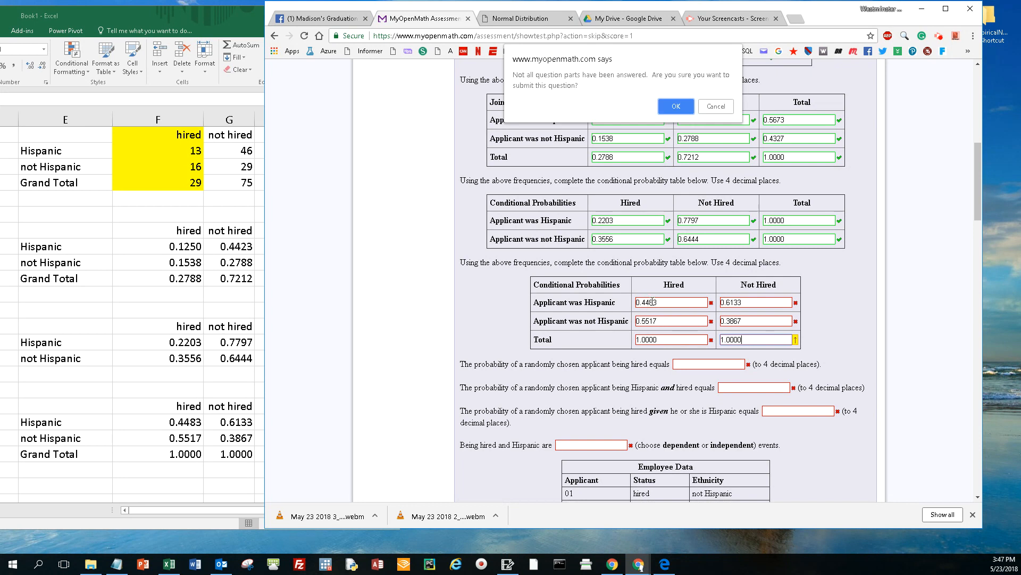
{"action": "left_click", "coordinate": [675, 106]}
{"action": "scroll", "coordinate": [668, 184], "scroll_direction": "down", "scroll_amount": 9}
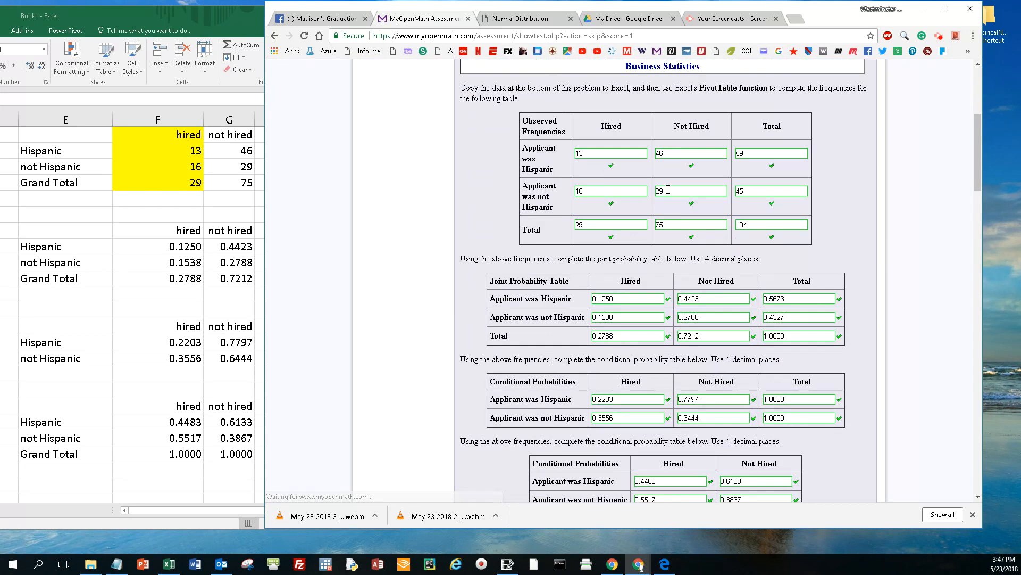
Step: Copy 0.2788 and 0.1250 from the joint probability table into the answers for being hired and for being Hispanic and hired
{"action": "scroll", "coordinate": [691, 308], "scroll_direction": "down", "scroll_amount": 1}
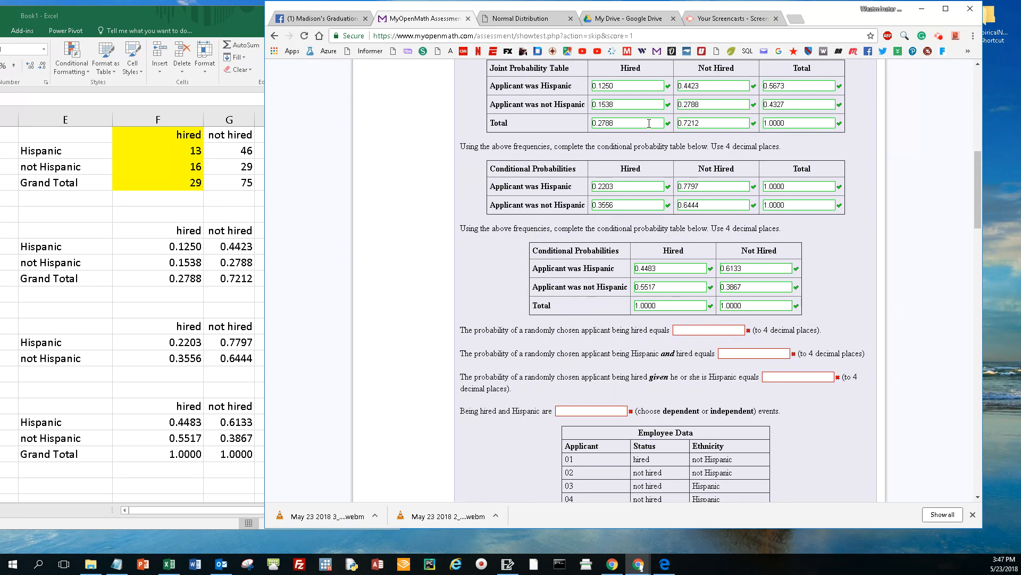
{"action": "left_click_drag", "start_coordinate": [615, 123], "coordinate": [578, 129]}
{"action": "key", "text": "ctrl+c"}
{"action": "left_click", "coordinate": [714, 329]}
{"action": "key", "text": "ctrl+v"}
{"action": "left_click_drag", "start_coordinate": [626, 90], "coordinate": [581, 93]}
{"action": "key", "text": "ctrl+c"}
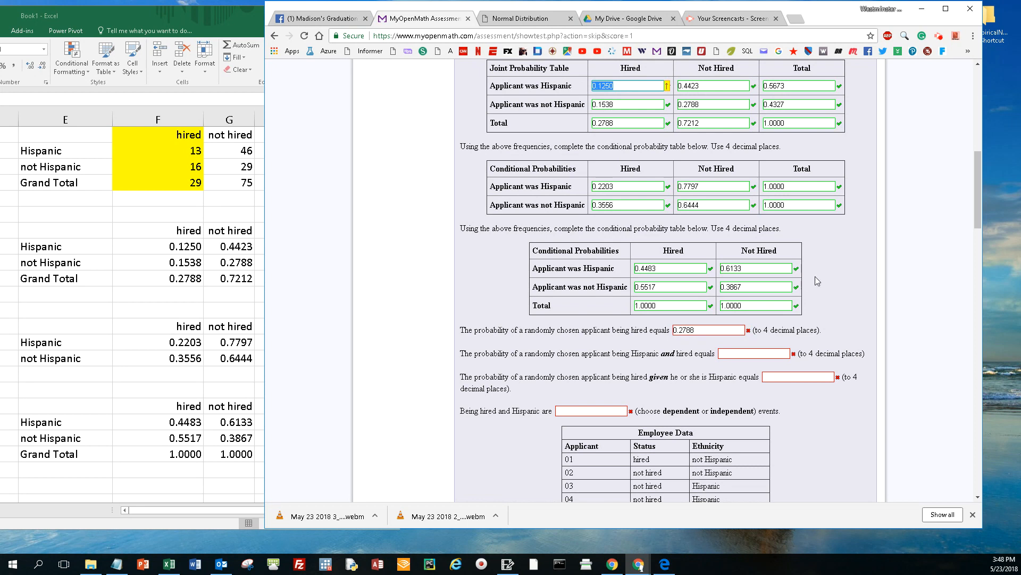
{"action": "left_click", "coordinate": [760, 352]}
{"action": "key", "text": "ctrl+v"}
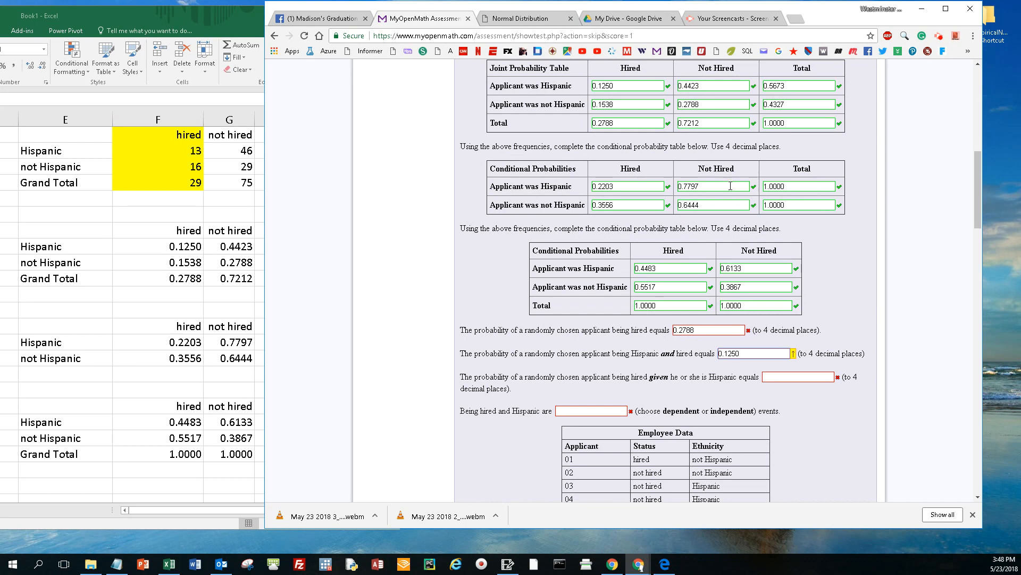
Step: Copy 0.2203 from the first conditional table into the answer for being hired given the applicant is Hispanic
{"action": "left_click", "coordinate": [637, 186]}
{"action": "left_click_drag", "start_coordinate": [637, 185], "coordinate": [582, 185]}
{"action": "key", "text": "ctrl+c"}
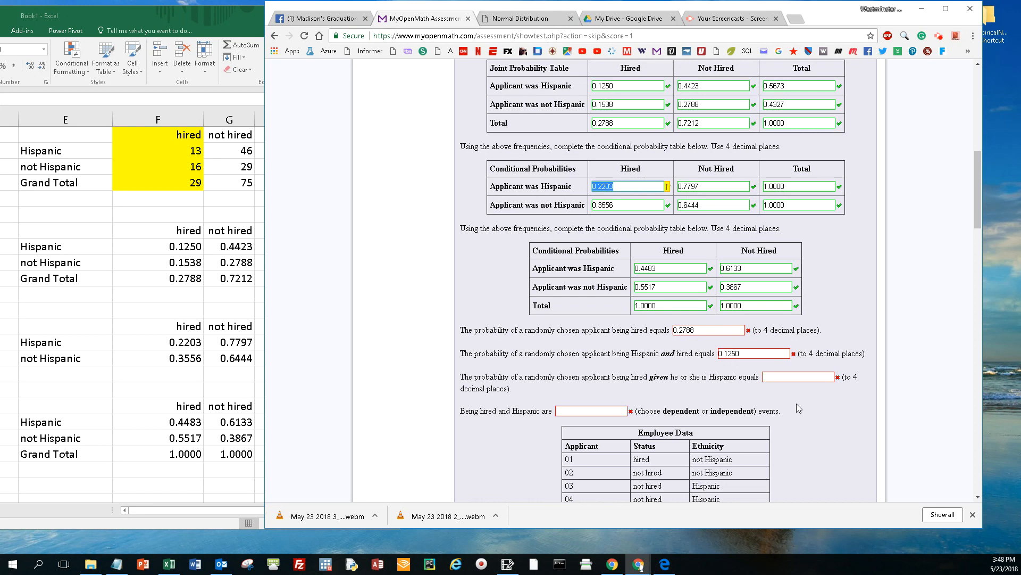
{"action": "left_click", "coordinate": [786, 379]}
{"action": "key", "text": "ctrl+v"}
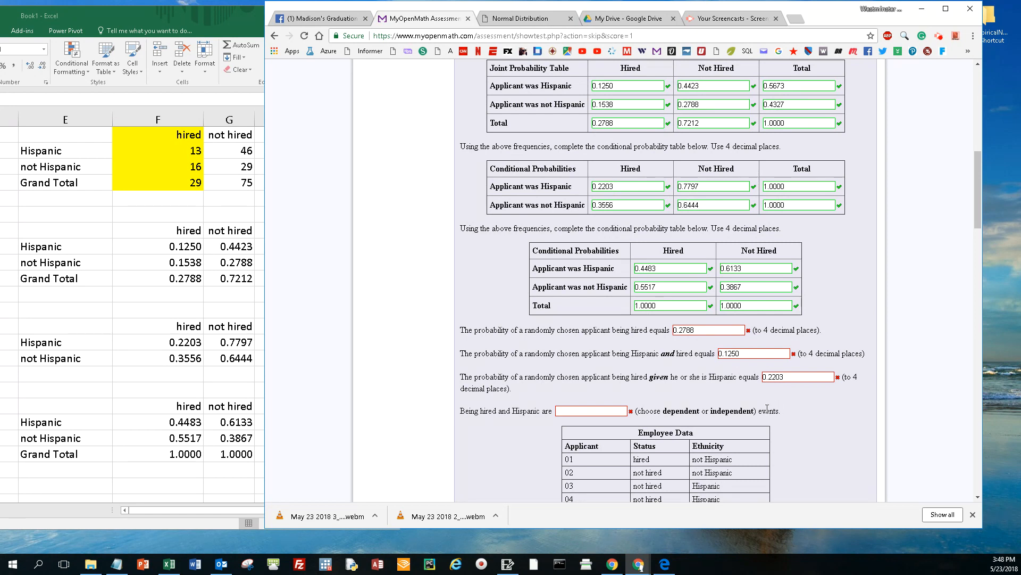
Step: Answer that being hired and Hispanic are dependent events, and submit the question for scoring
{"action": "left_click", "coordinate": [708, 331]}
{"action": "left_click", "coordinate": [600, 412]}
{"action": "double_click", "coordinate": [676, 411]}
{"action": "key", "text": "ctrl+c"}
{"action": "left_click", "coordinate": [560, 411]}
{"action": "key", "text": "ctrl+v"}
{"action": "left_click", "coordinate": [706, 330]}
{"action": "left_click", "coordinate": [789, 377]}
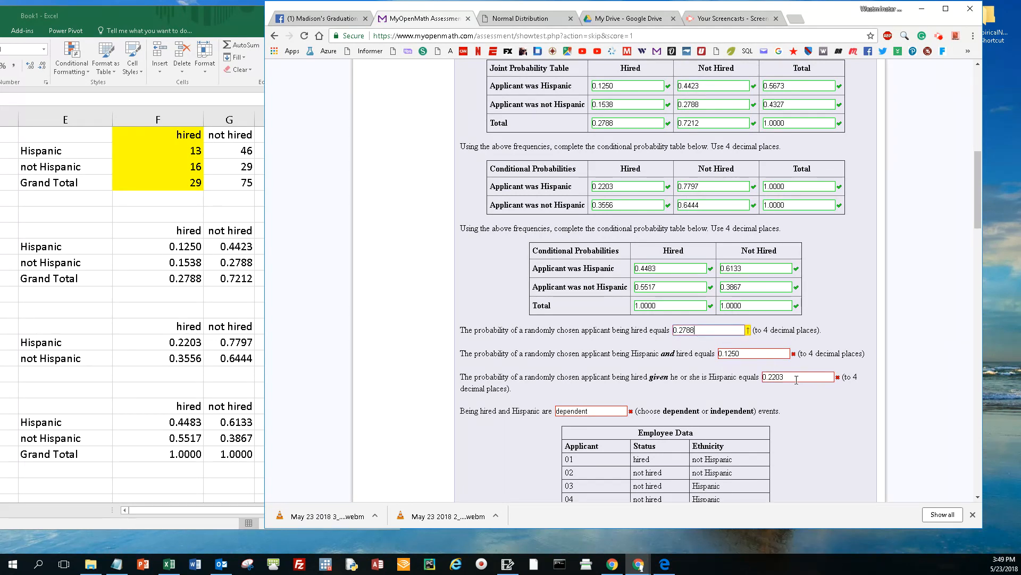
{"action": "left_click", "coordinate": [591, 412]}
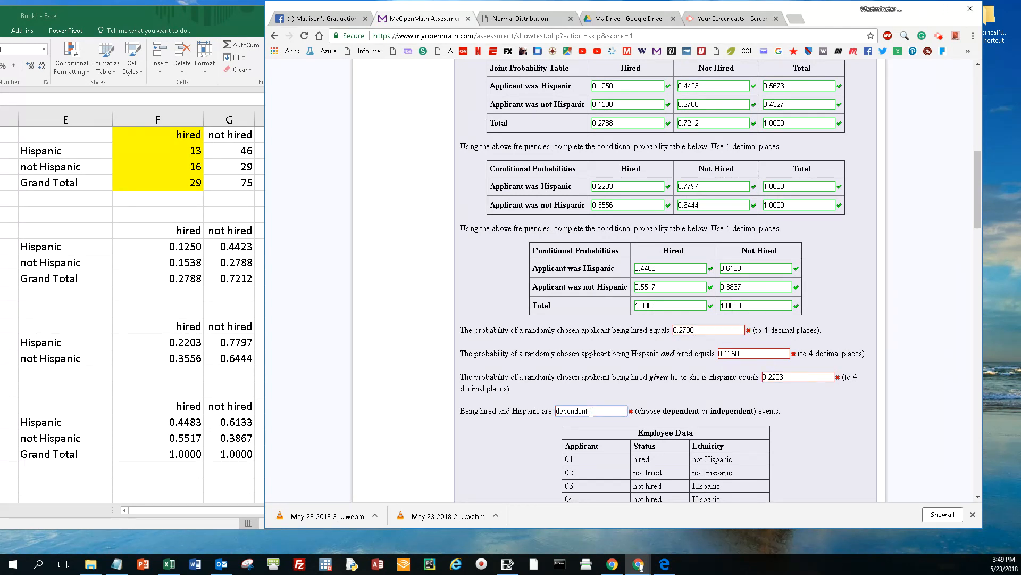
{"action": "key", "text": "Return"}
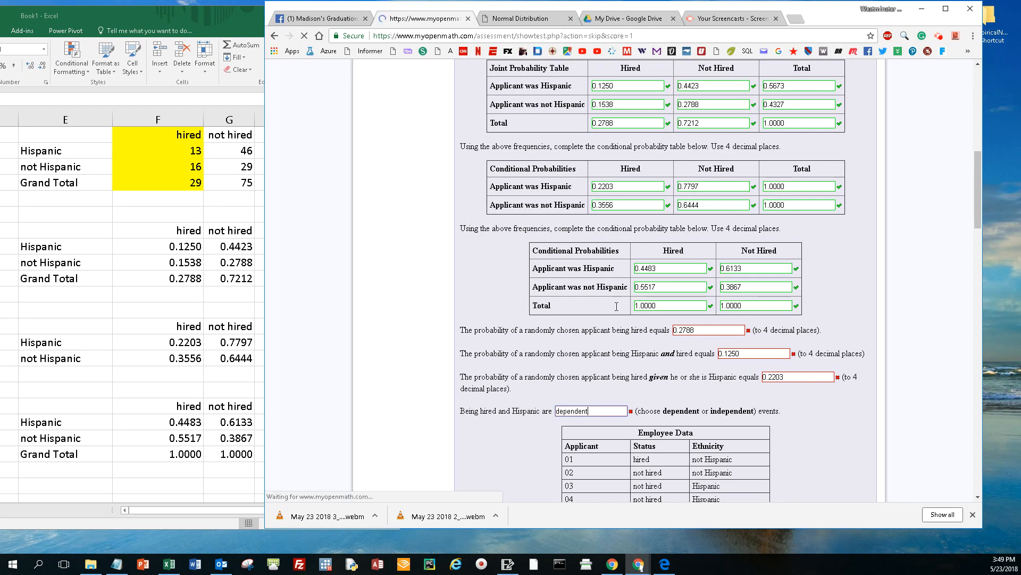